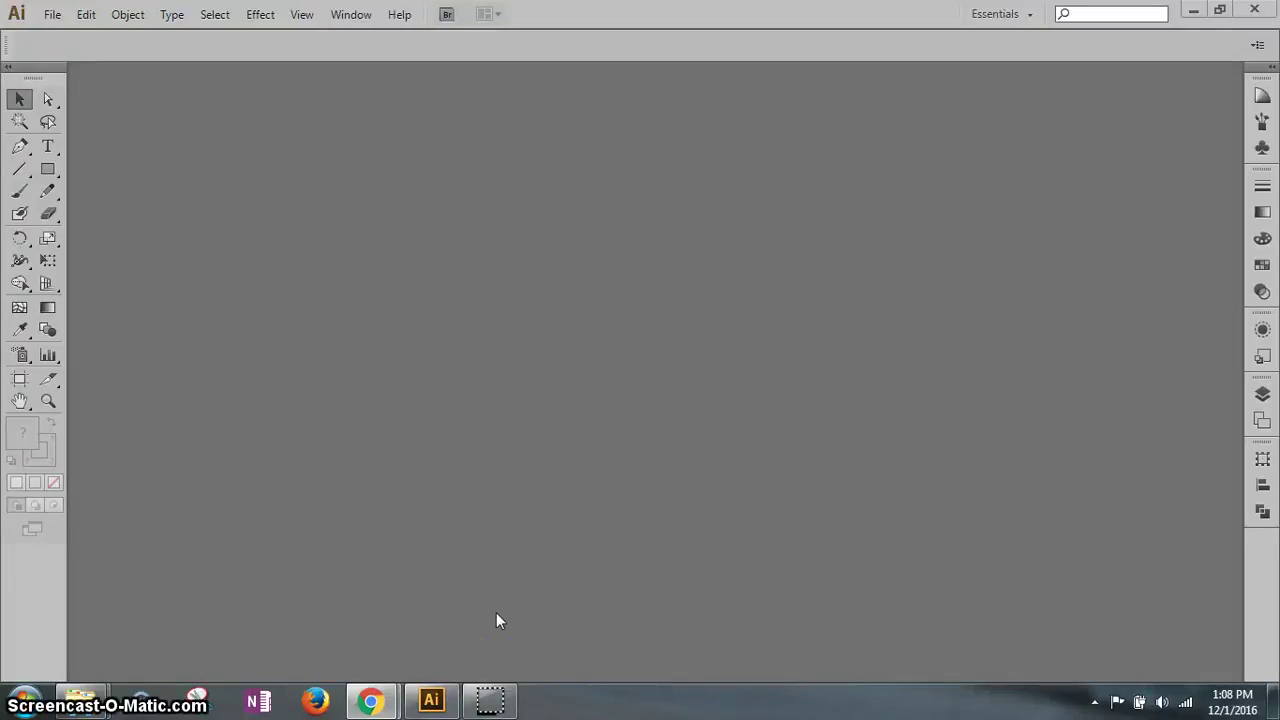
click(52, 15)
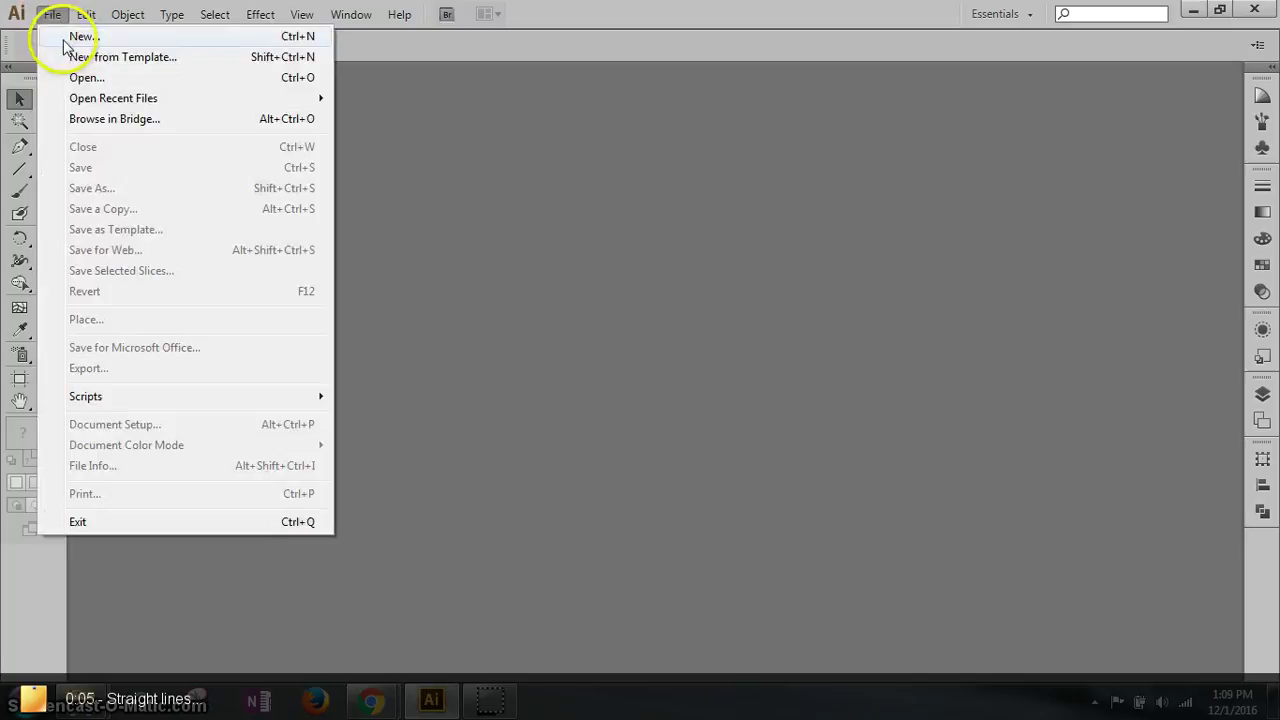
mouse_move(118, 100)
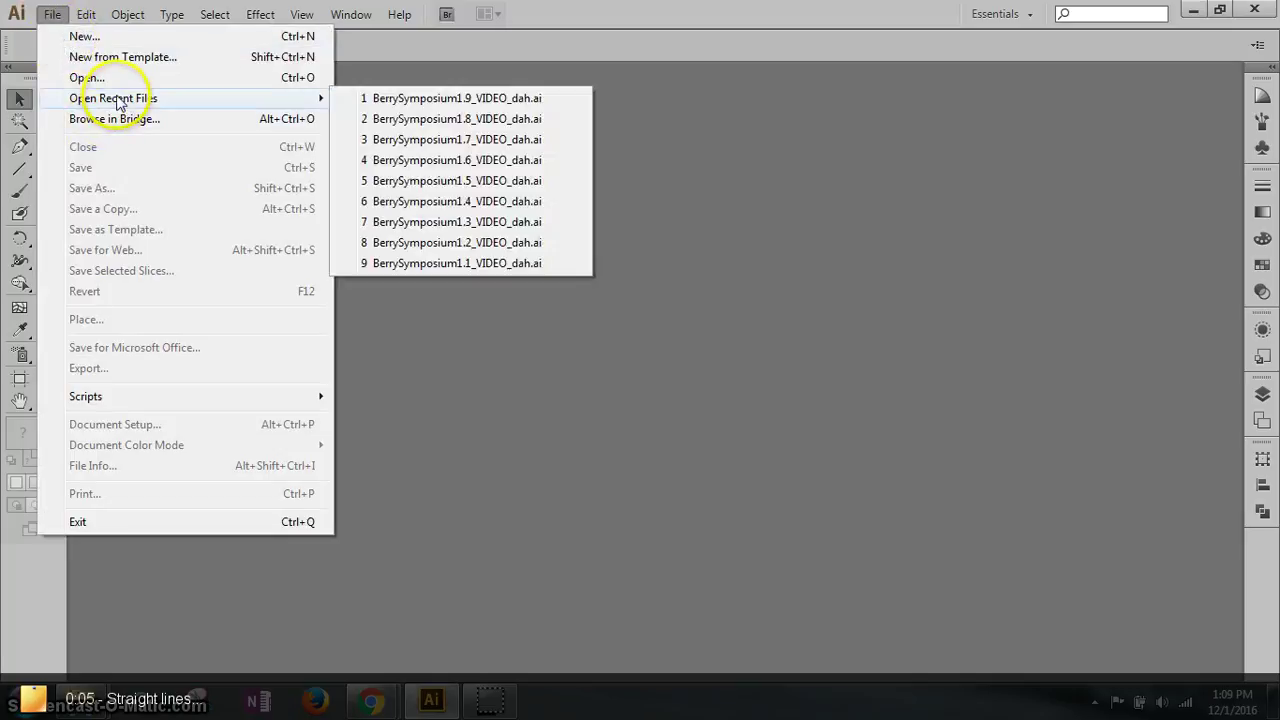
click(124, 77)
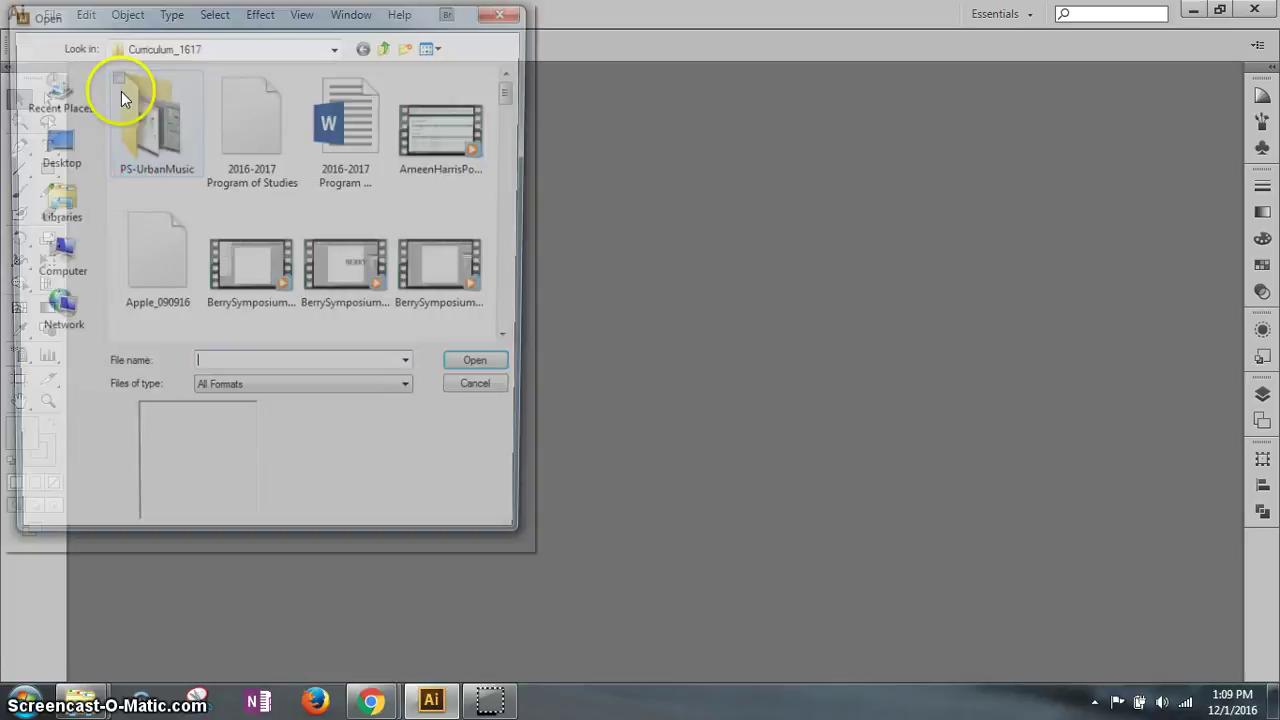
click(66, 256)
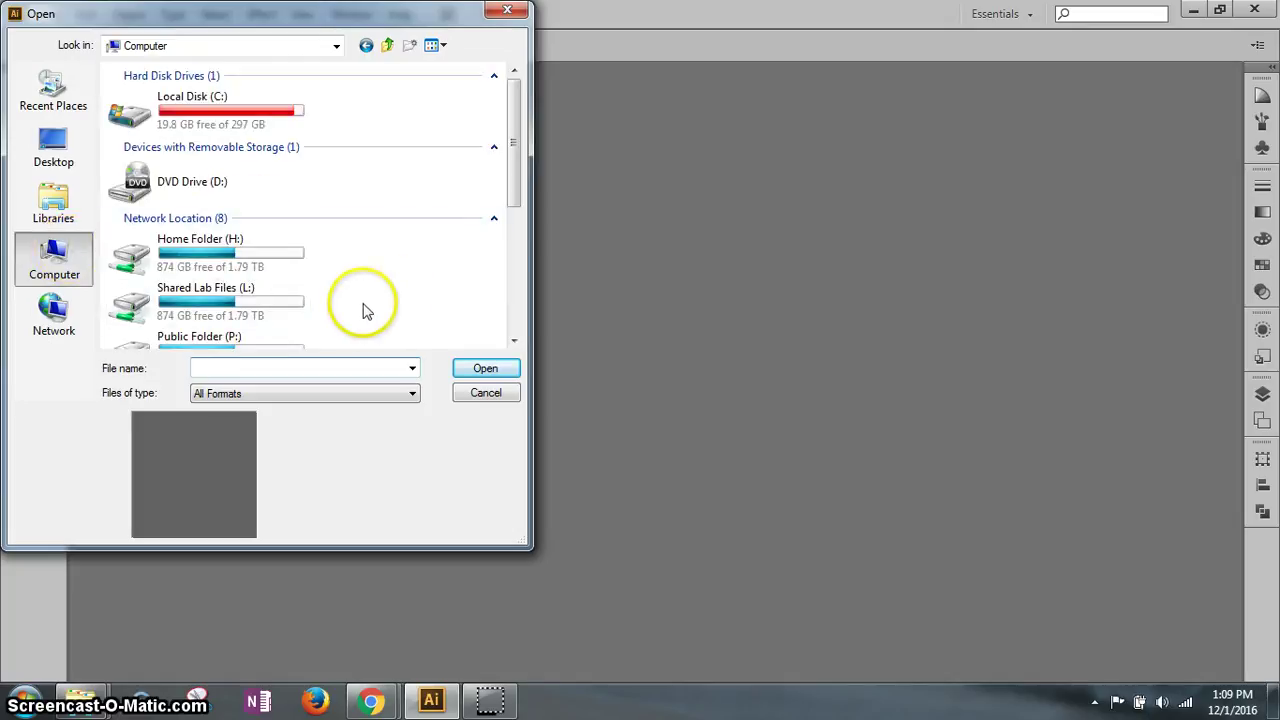
click(484, 391)
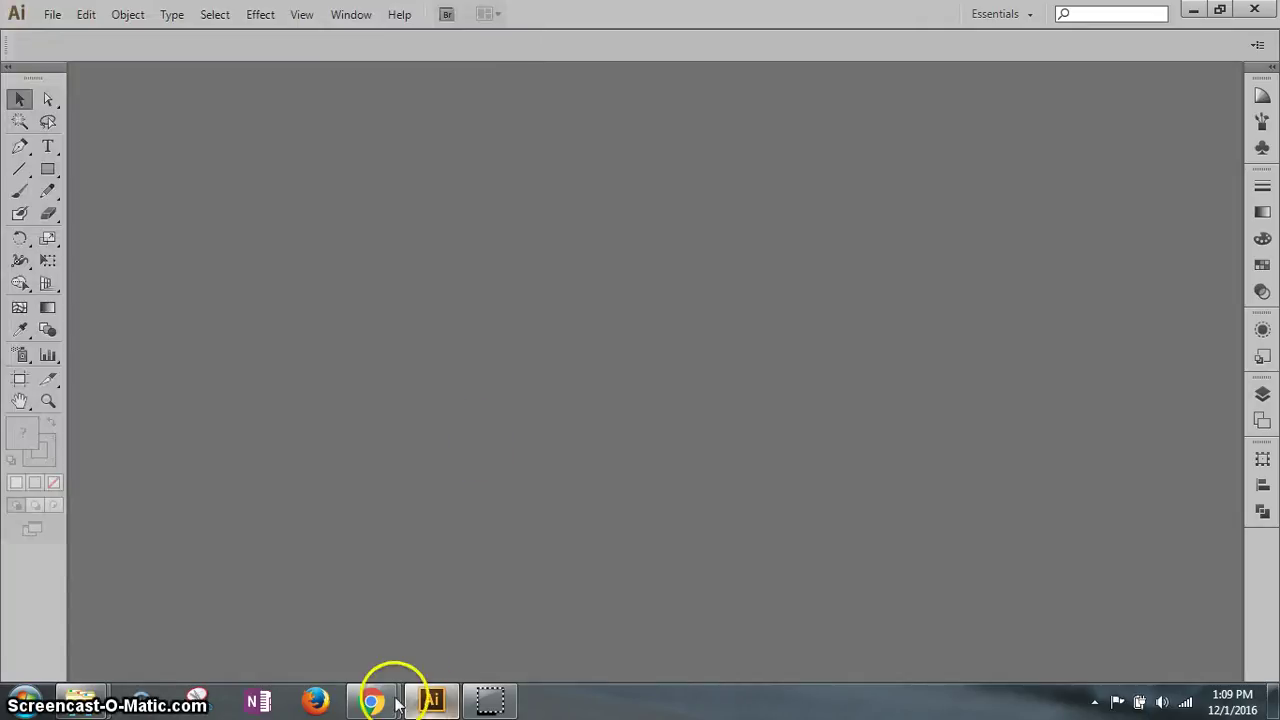
Switch to Chrome, open the downloaded StraightLines1_VIDEO_dah.ai file in Illustrator, and maximize its window.
mouse_move(395, 705)
click(303, 600)
click(100, 665)
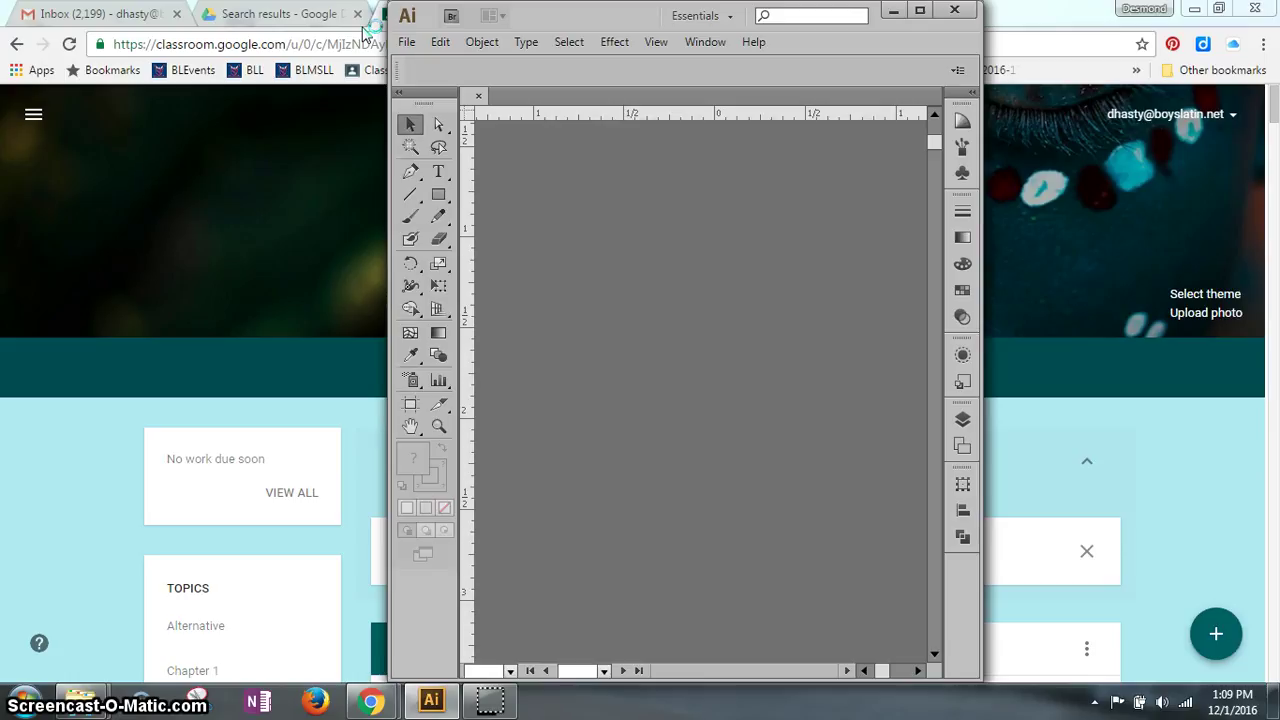
click(919, 10)
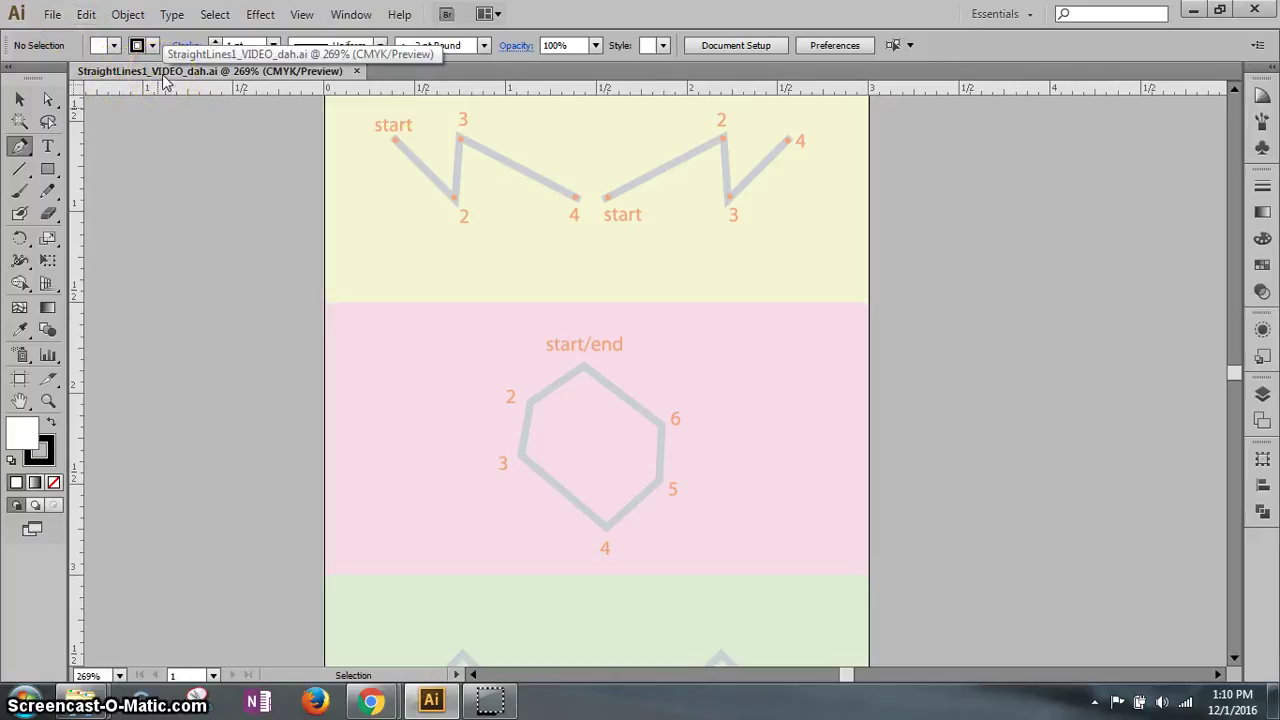
Set the workspace to Essentials.
click(352, 15)
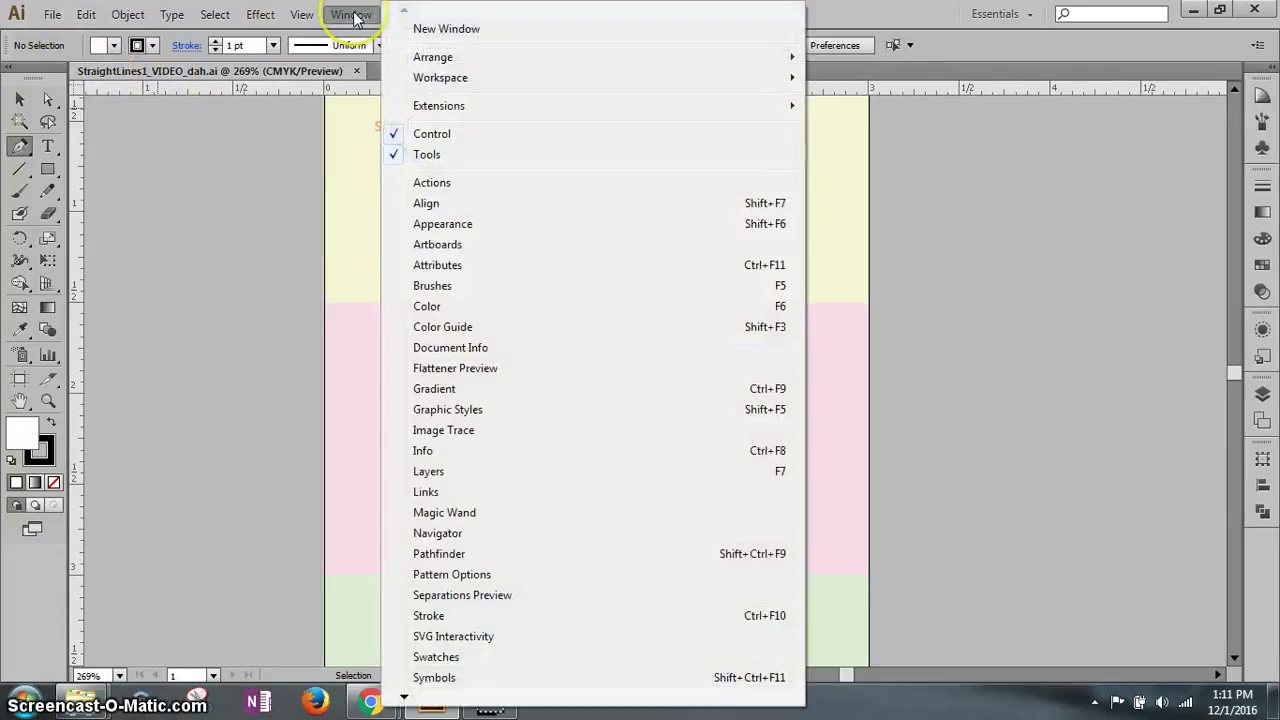
mouse_move(428, 80)
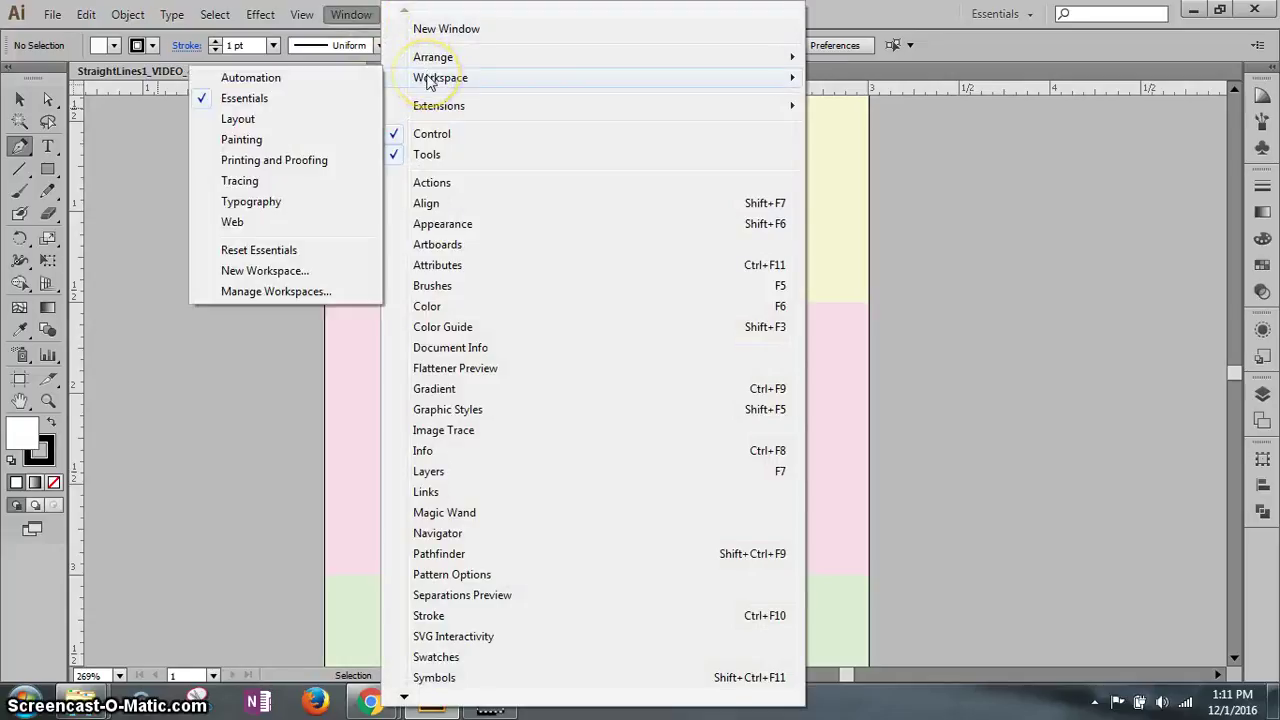
click(314, 106)
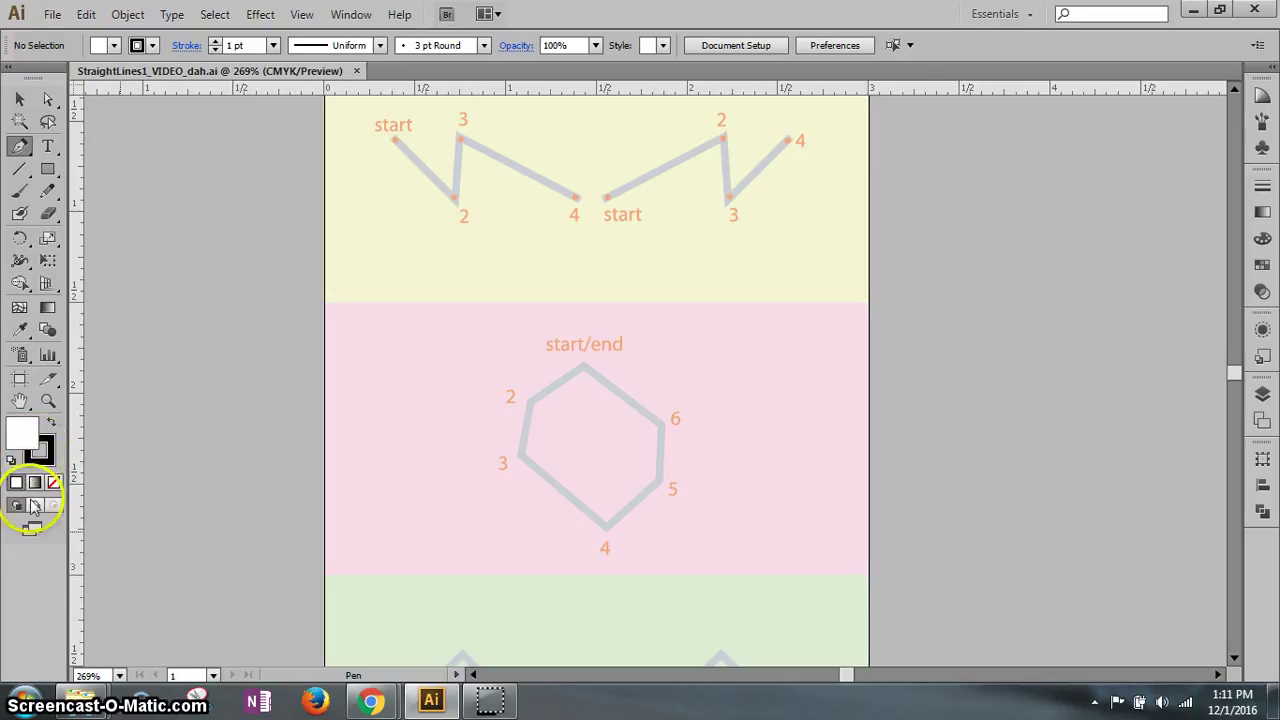
Save a new view named yellow_dah that closely frames both zigzag paths in the yellow section.
click(47, 402)
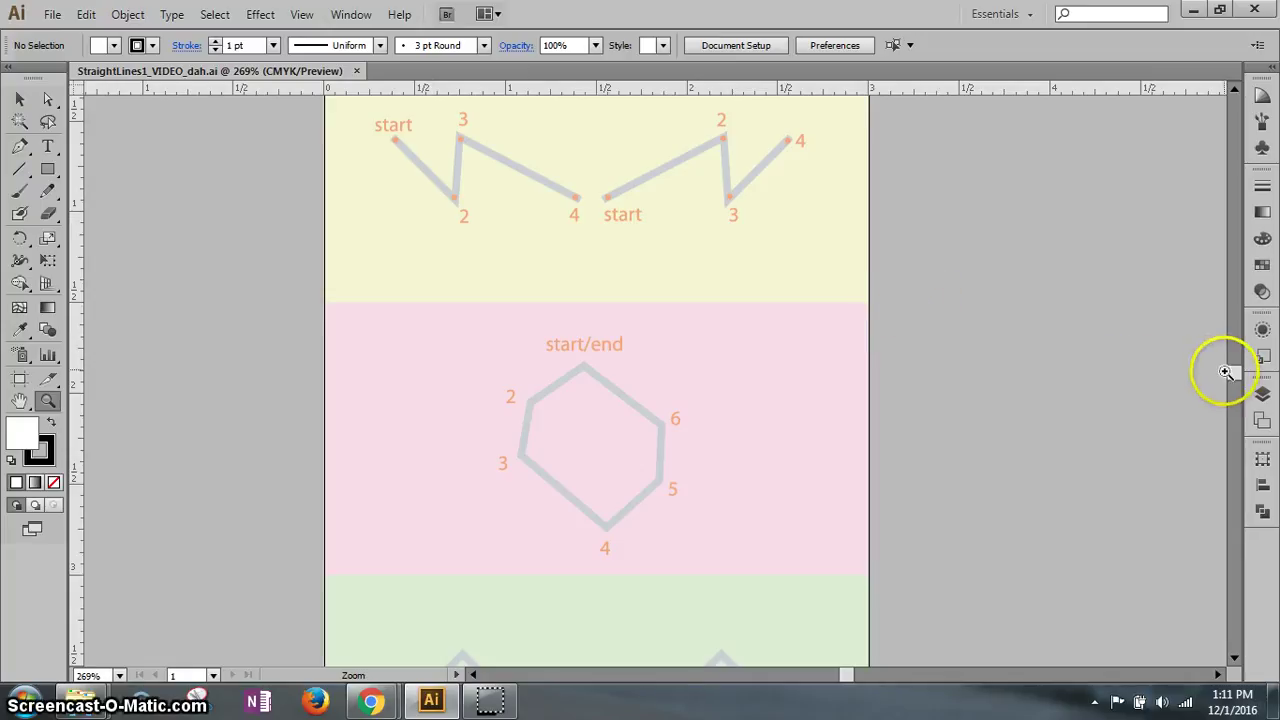
scroll(1233, 375, up, 1)
scroll(1233, 375, up, 2)
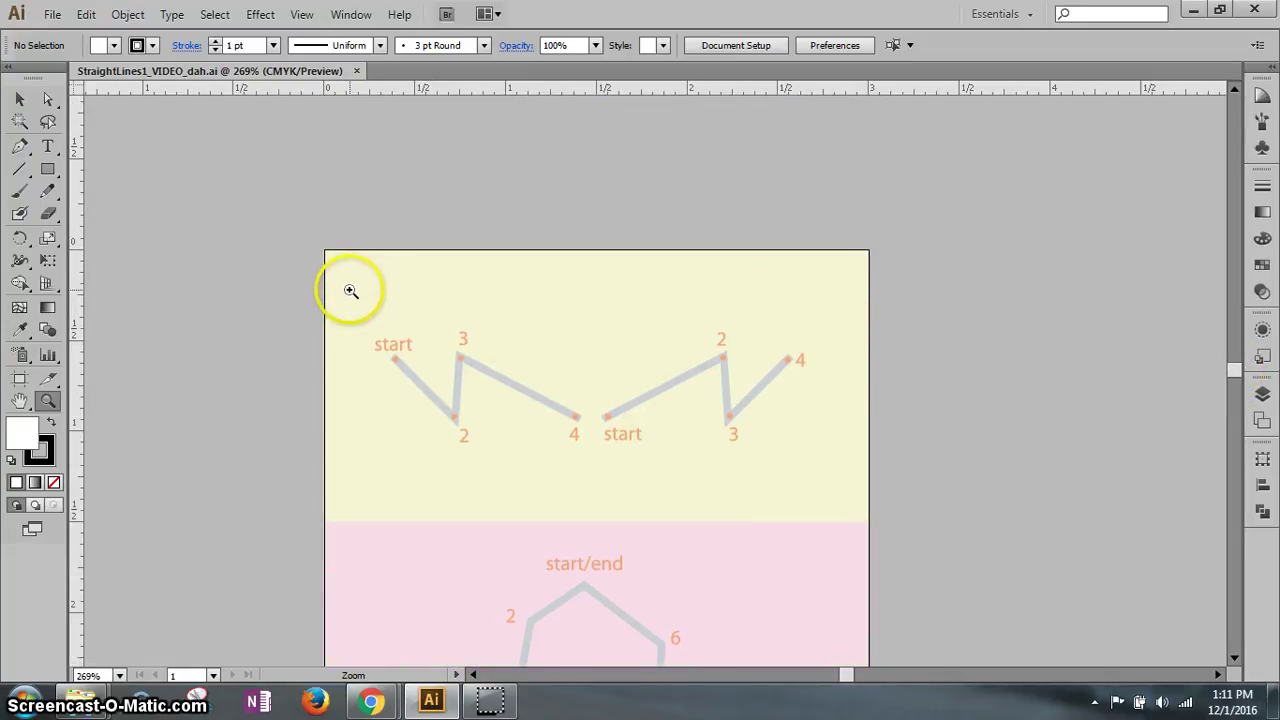
drag(343, 289, 843, 473)
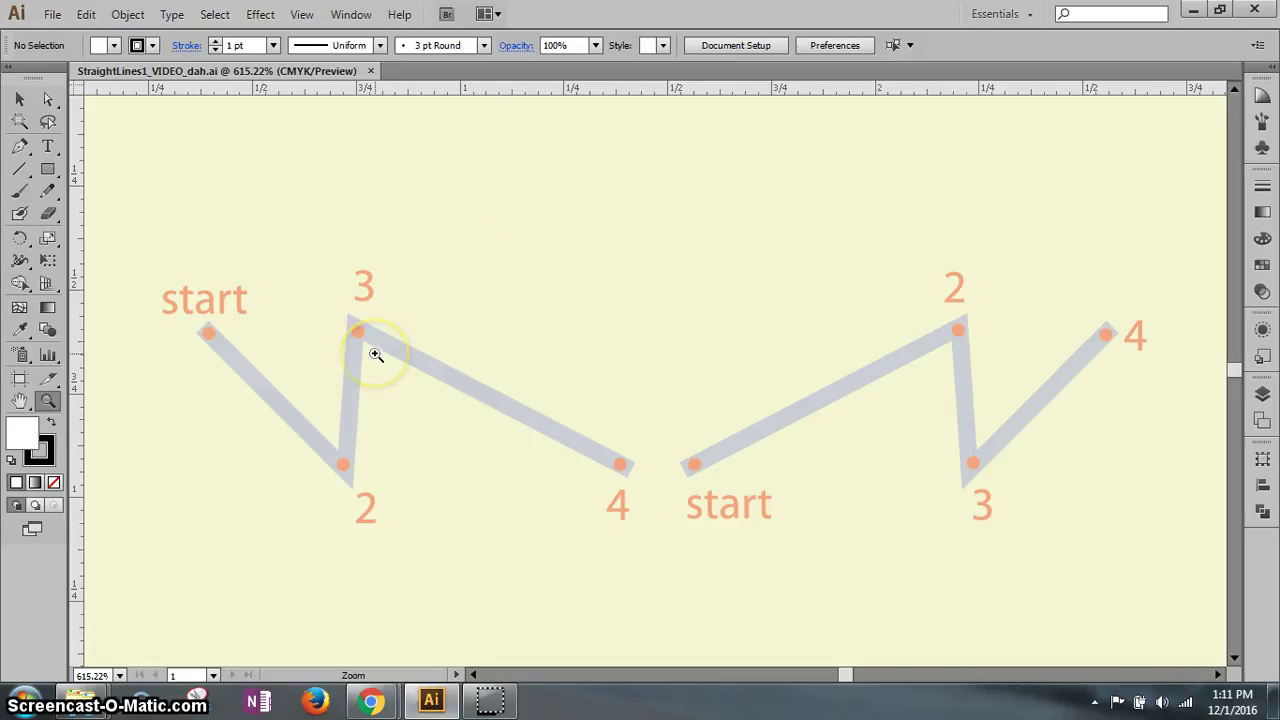
click(22, 98)
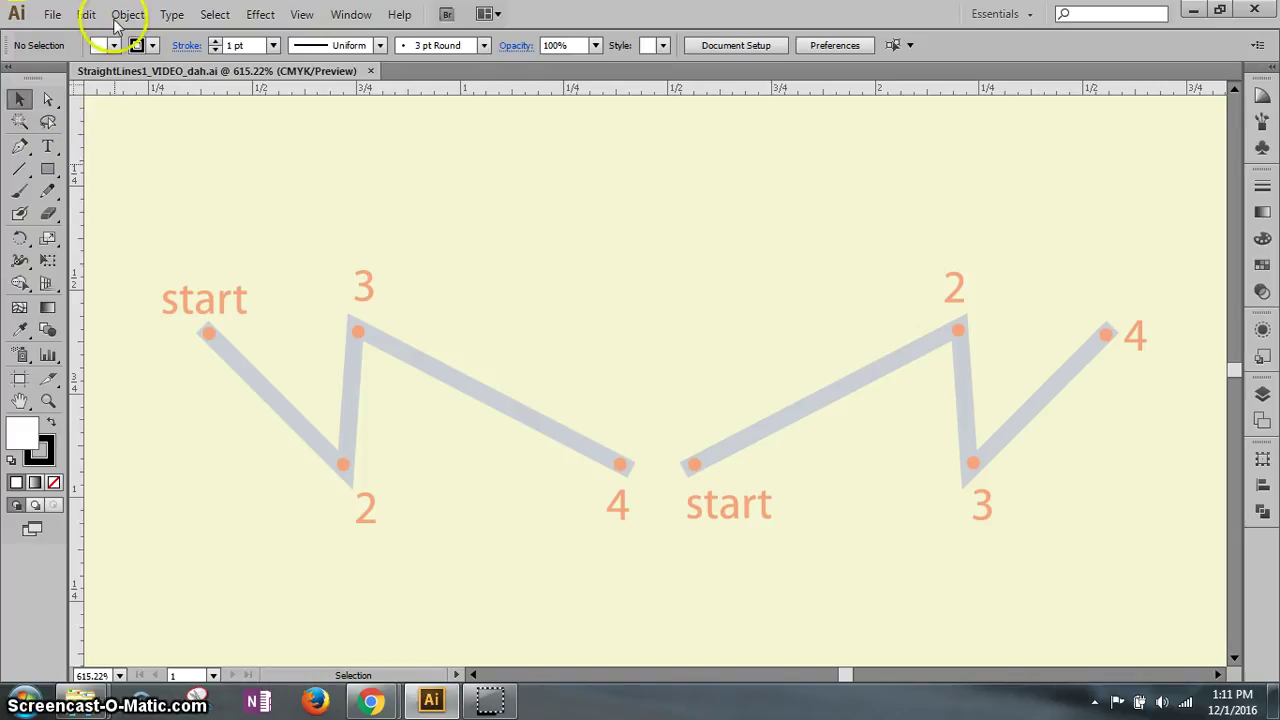
click(304, 14)
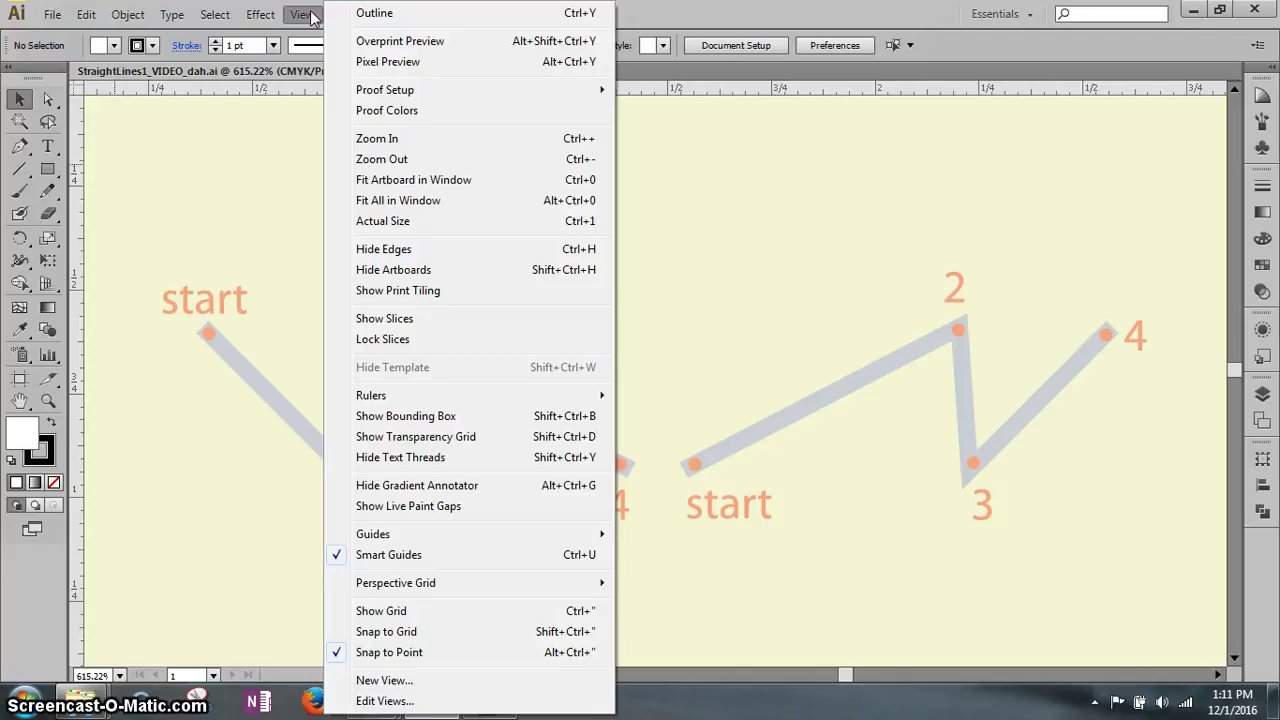
click(384, 680)
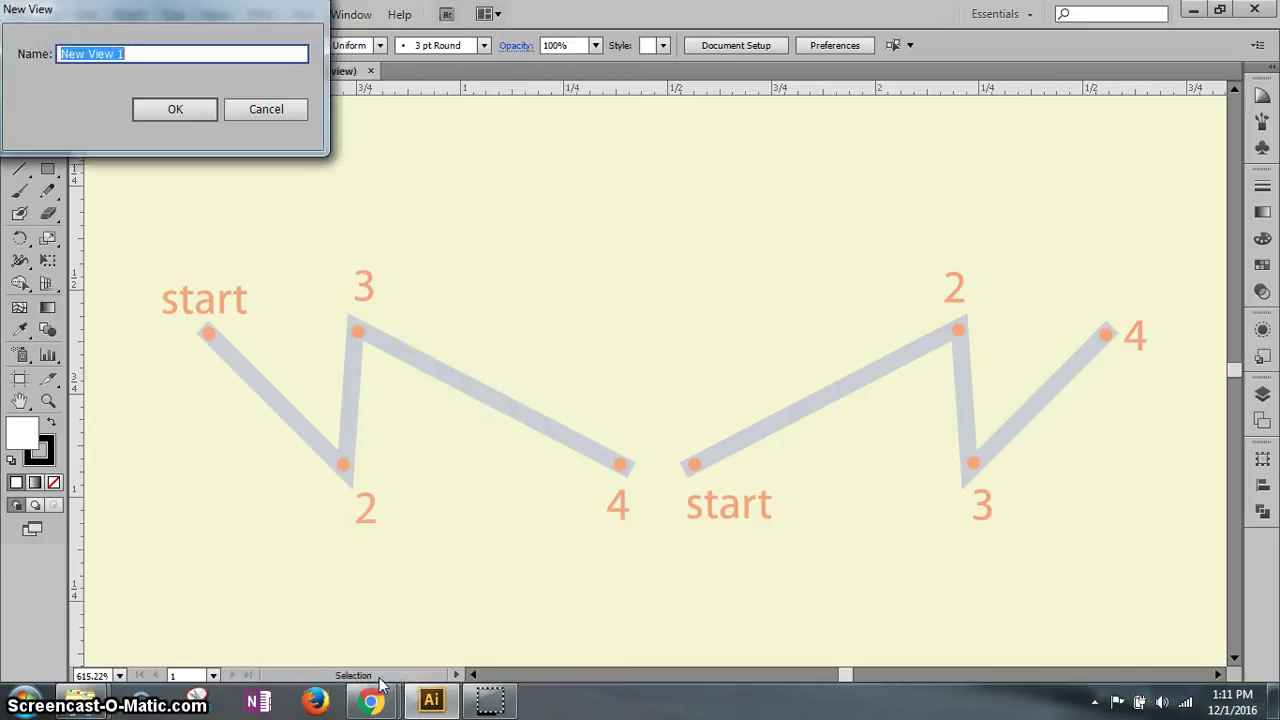
text(yellow_dah)
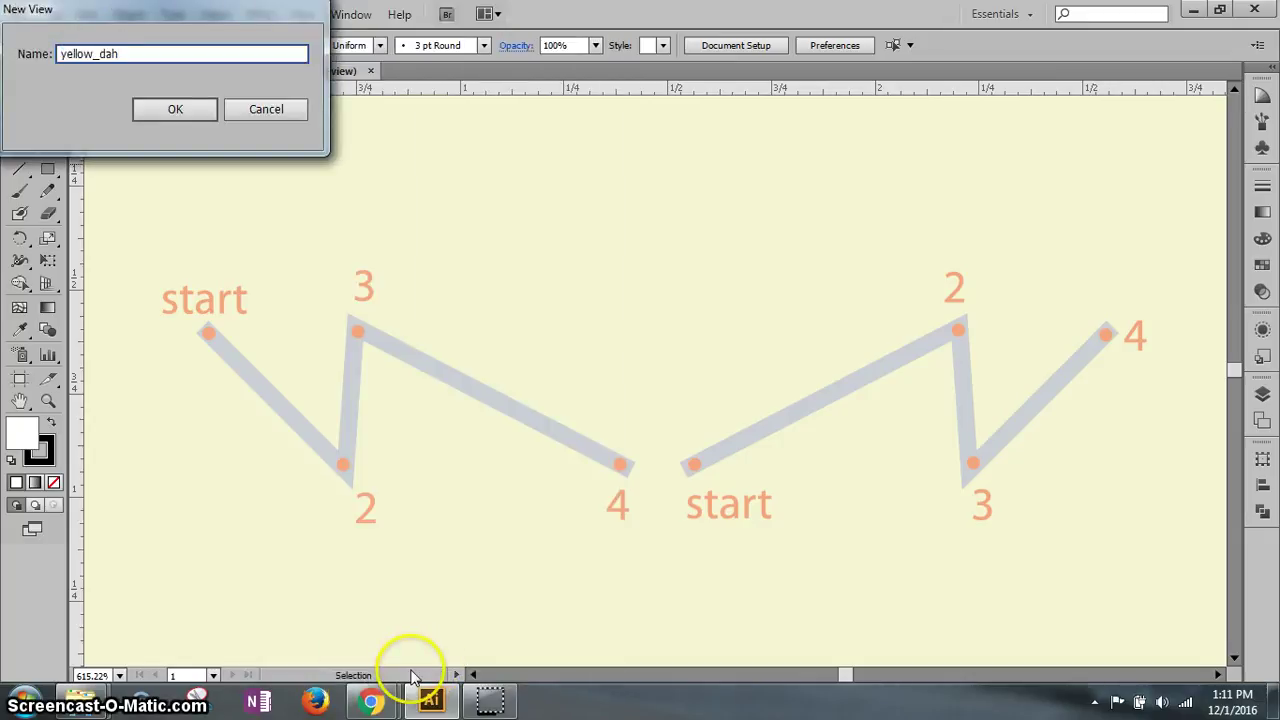
click(158, 101)
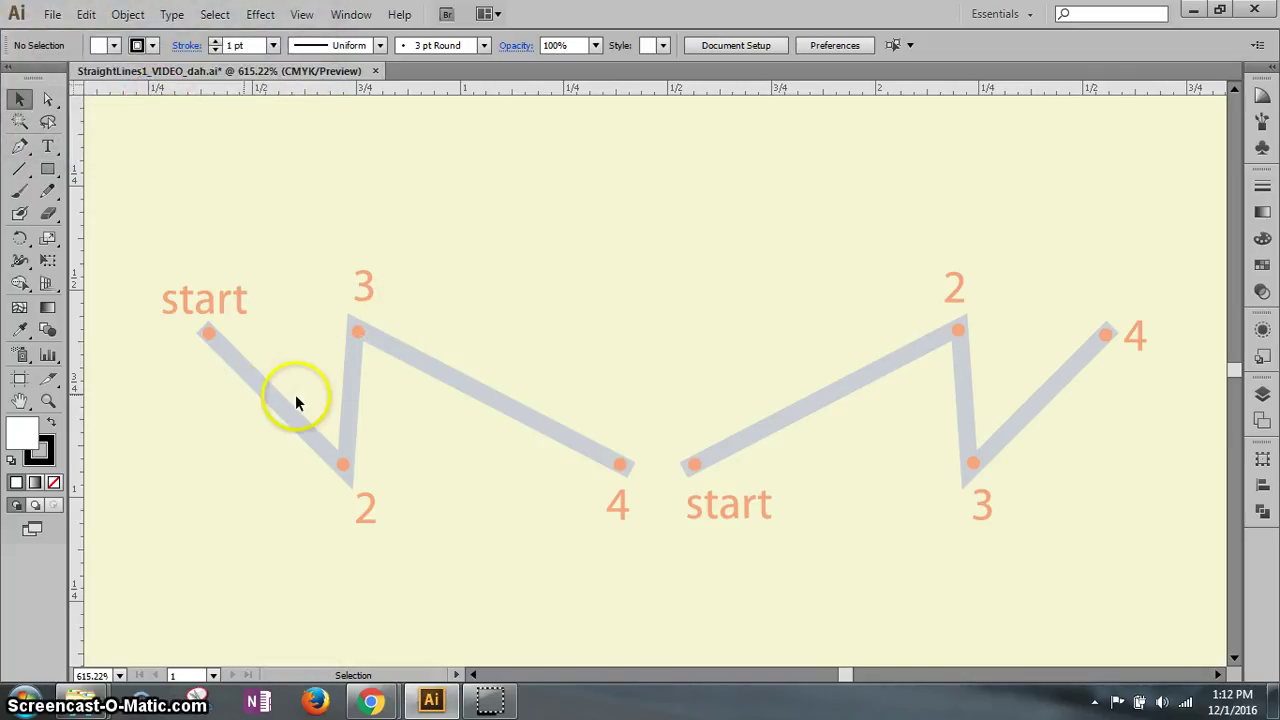
Save a new view named pink_dah that frames the six-sided shape in the pink section at the same magnification.
click(19, 146)
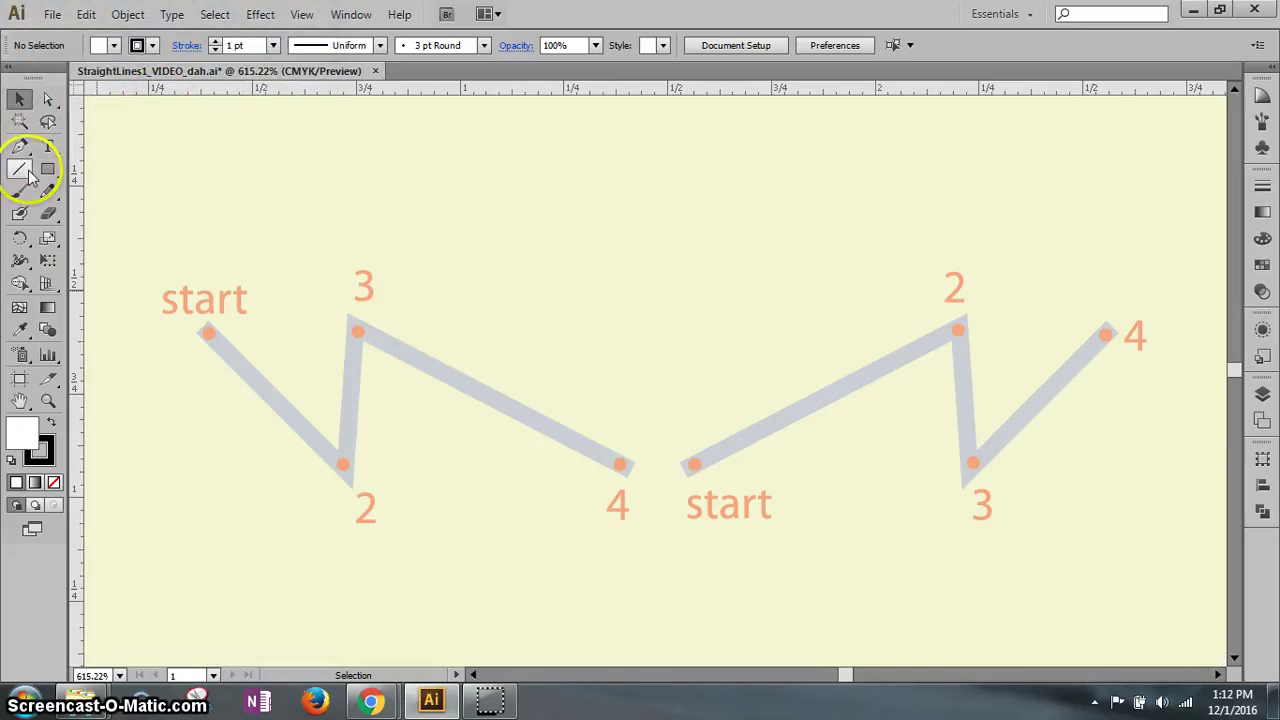
click(21, 401)
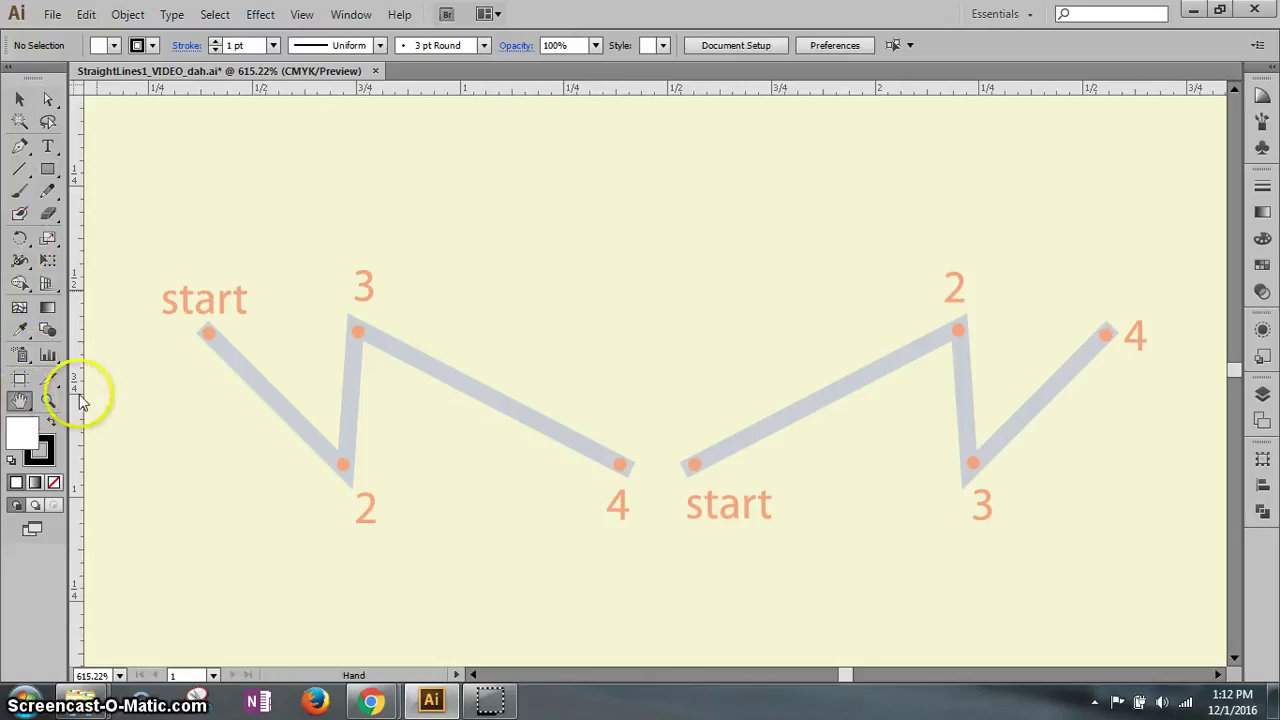
drag(688, 536, 657, 82)
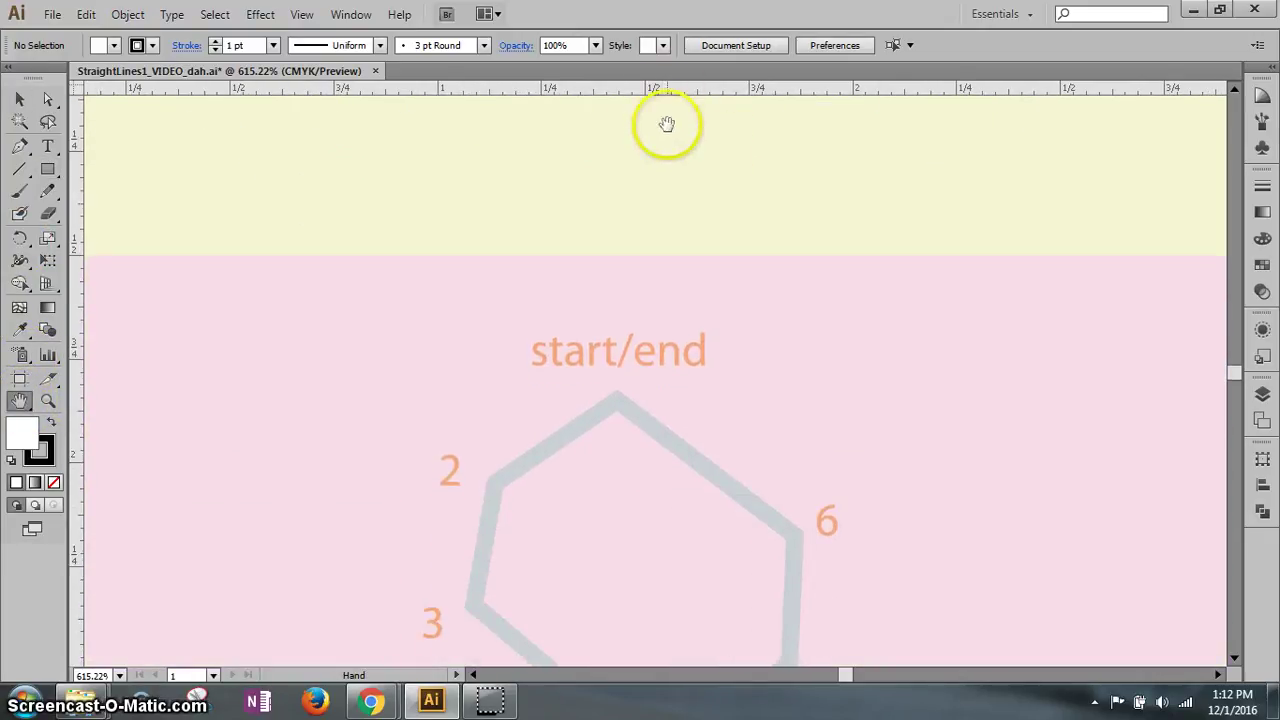
drag(674, 429, 680, 251)
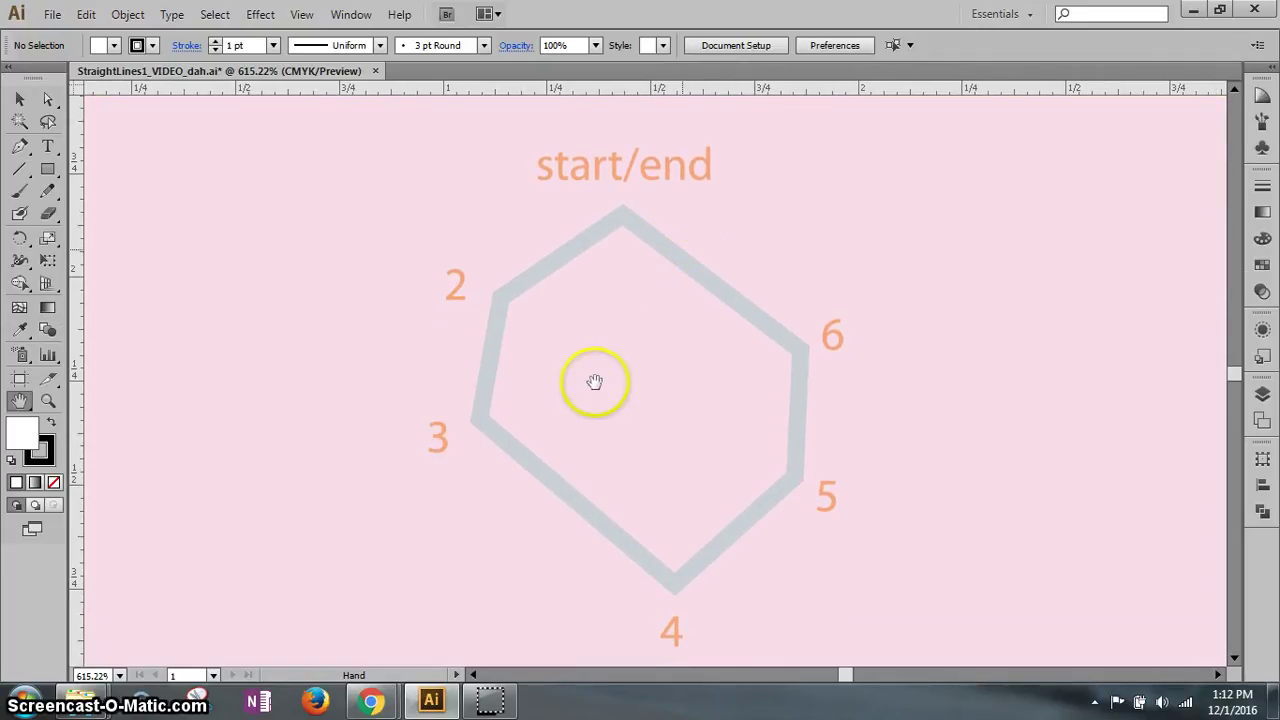
click(303, 15)
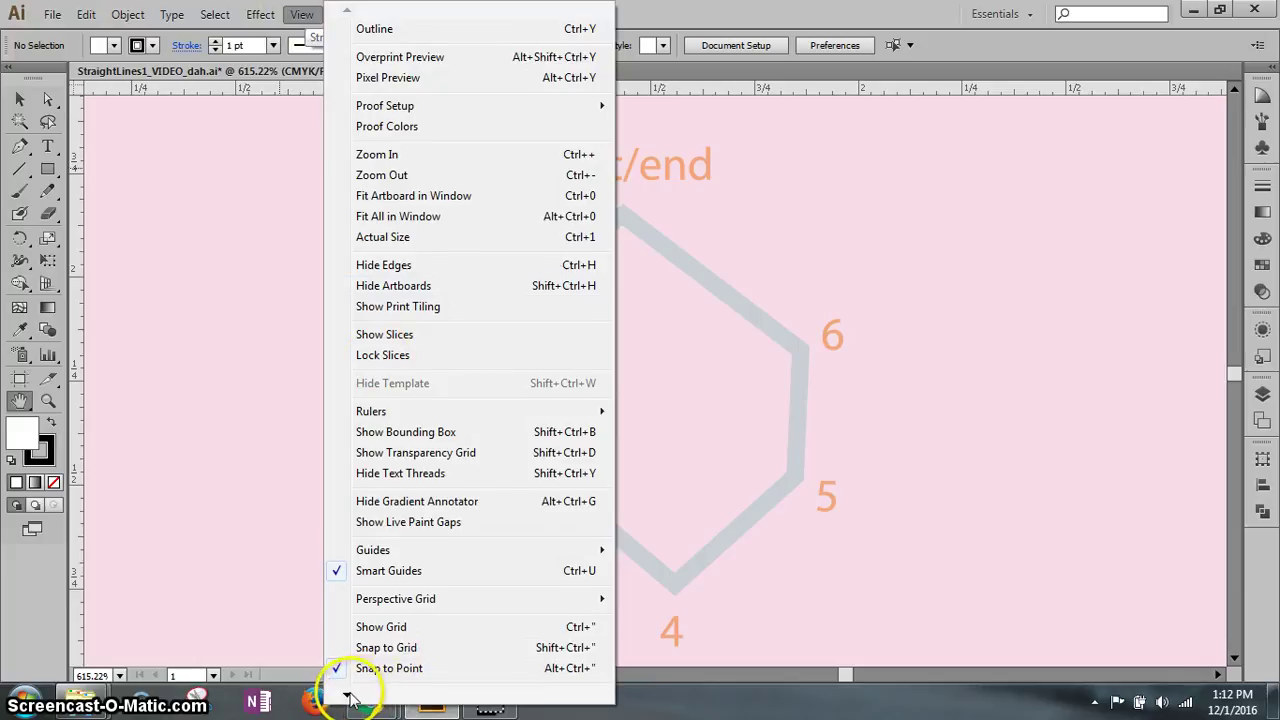
mouse_move(346, 694)
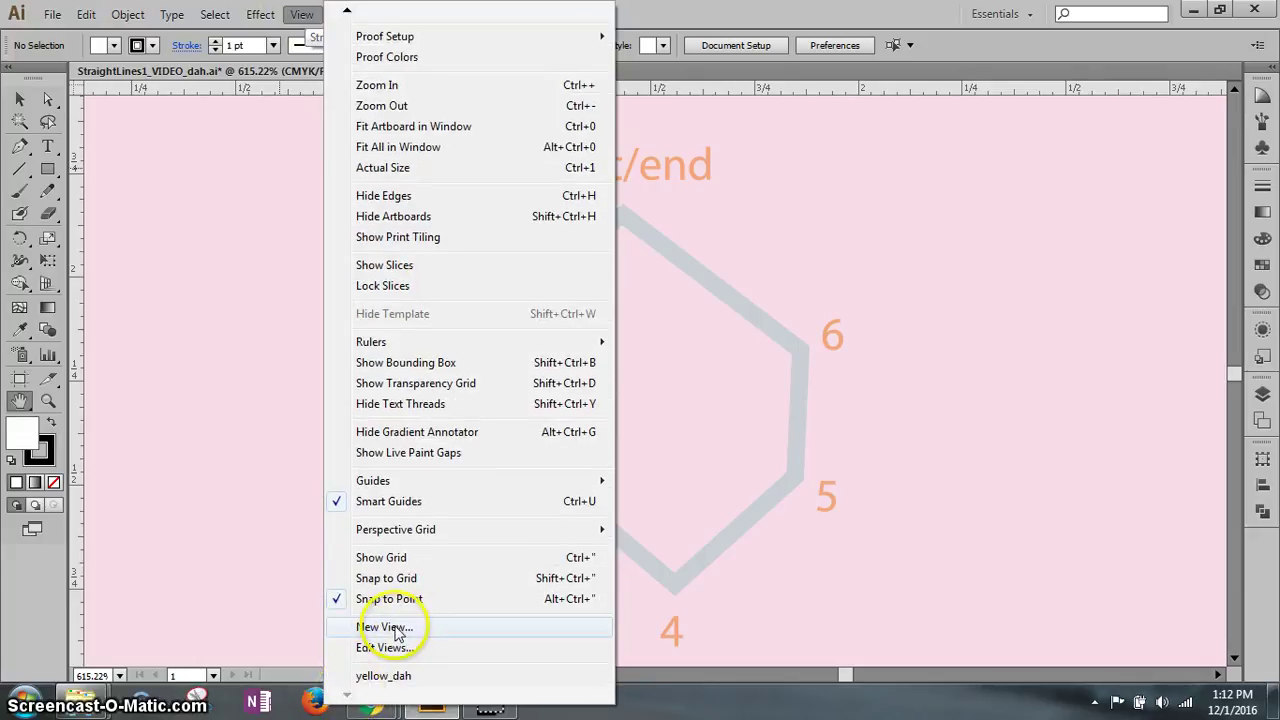
click(397, 633)
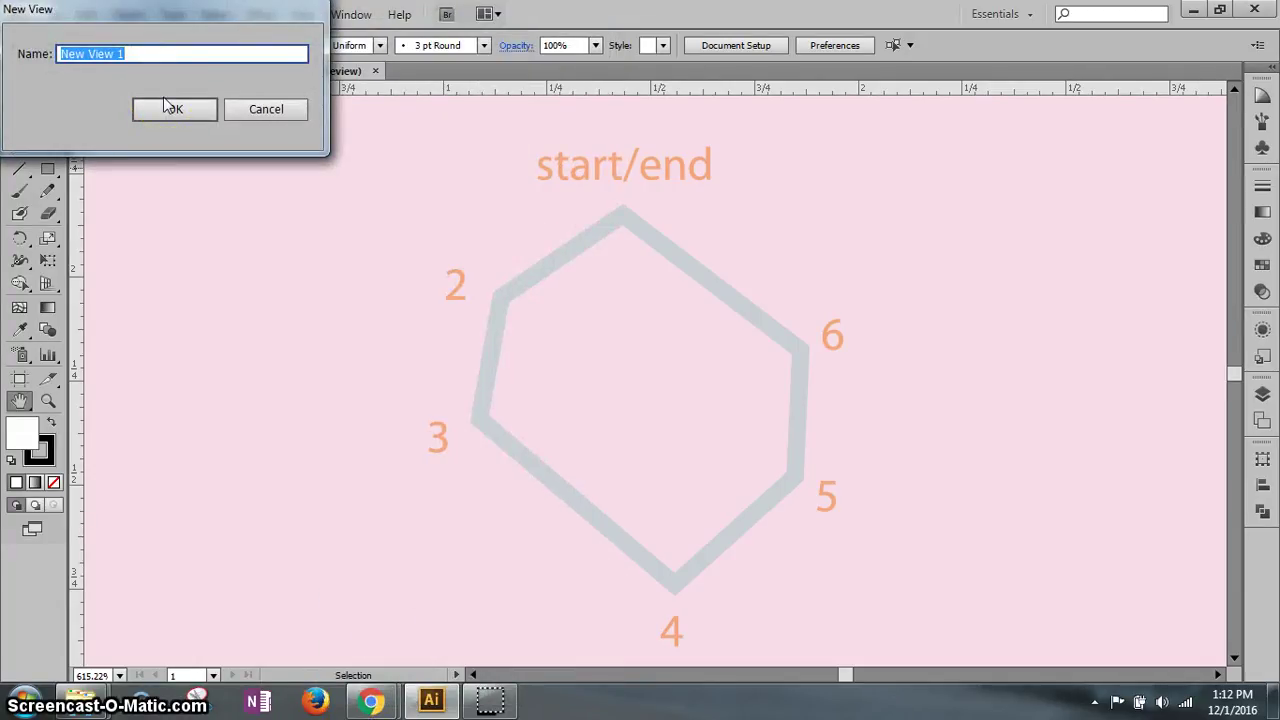
text(pin)
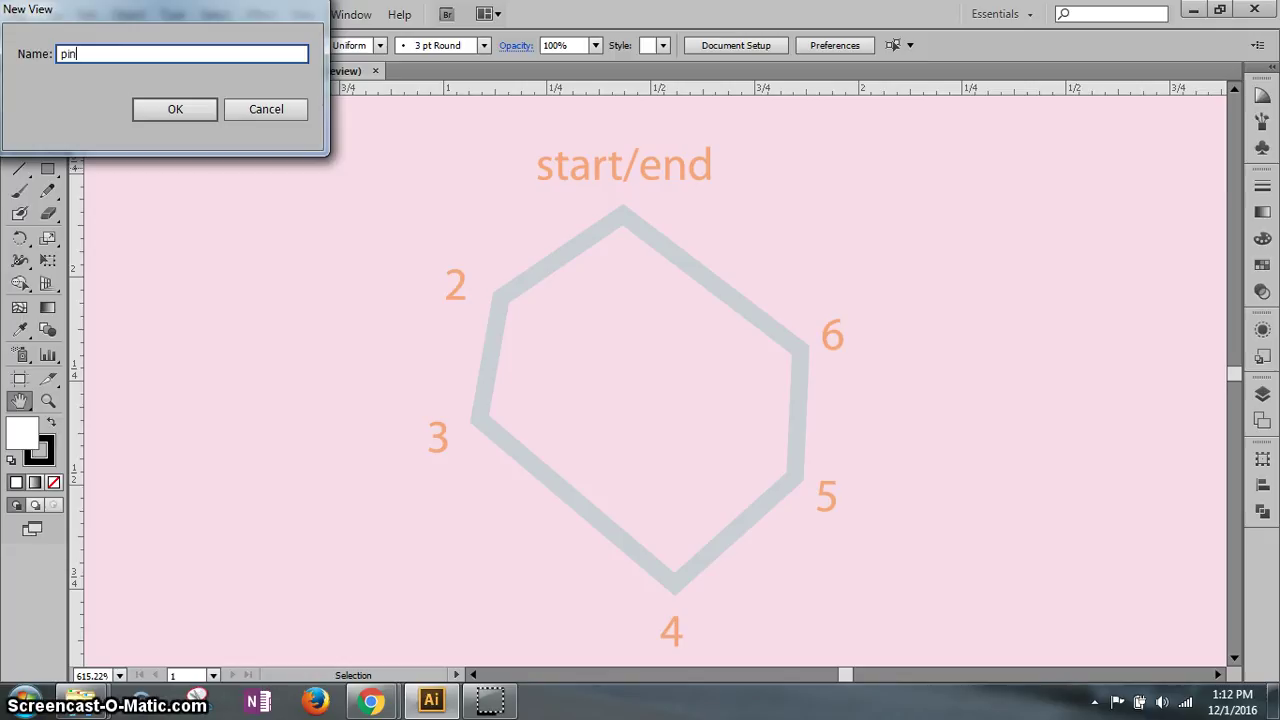
text(k_dah)
key(Return)
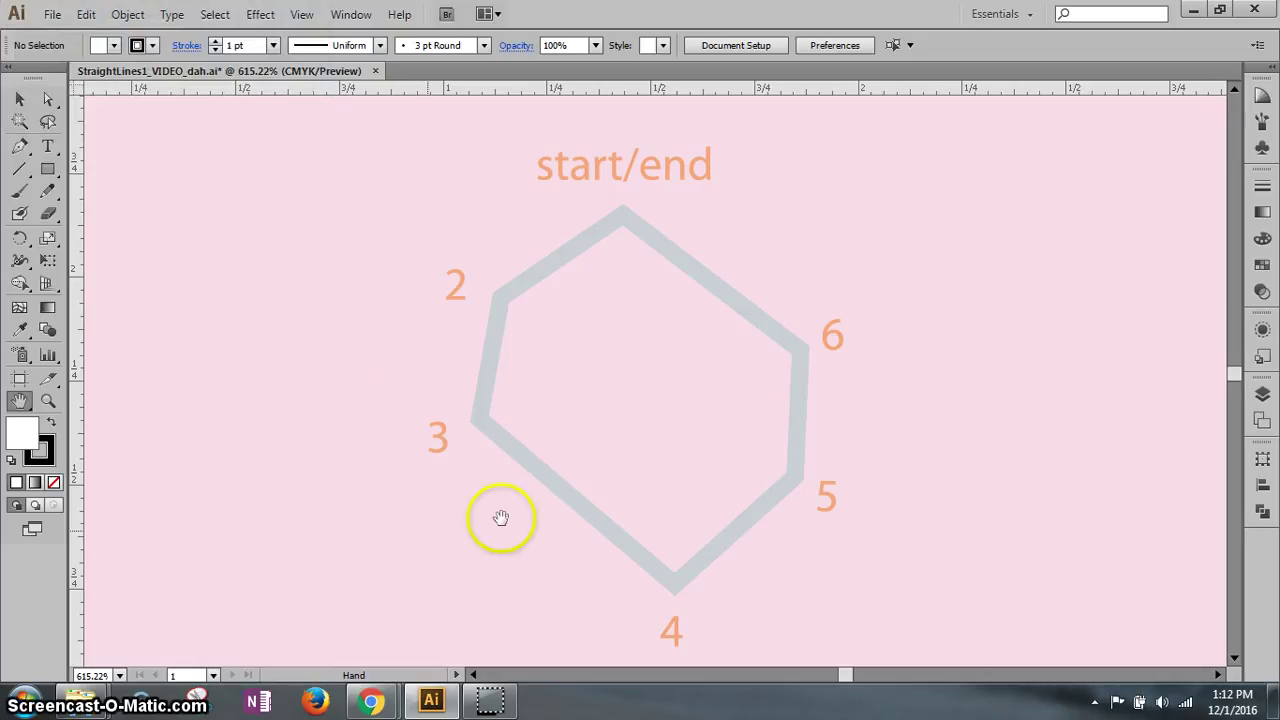
Save a new view named mint_dah that frames the two diamonds in the green section.
drag(586, 540, 600, 92)
drag(651, 429, 662, 263)
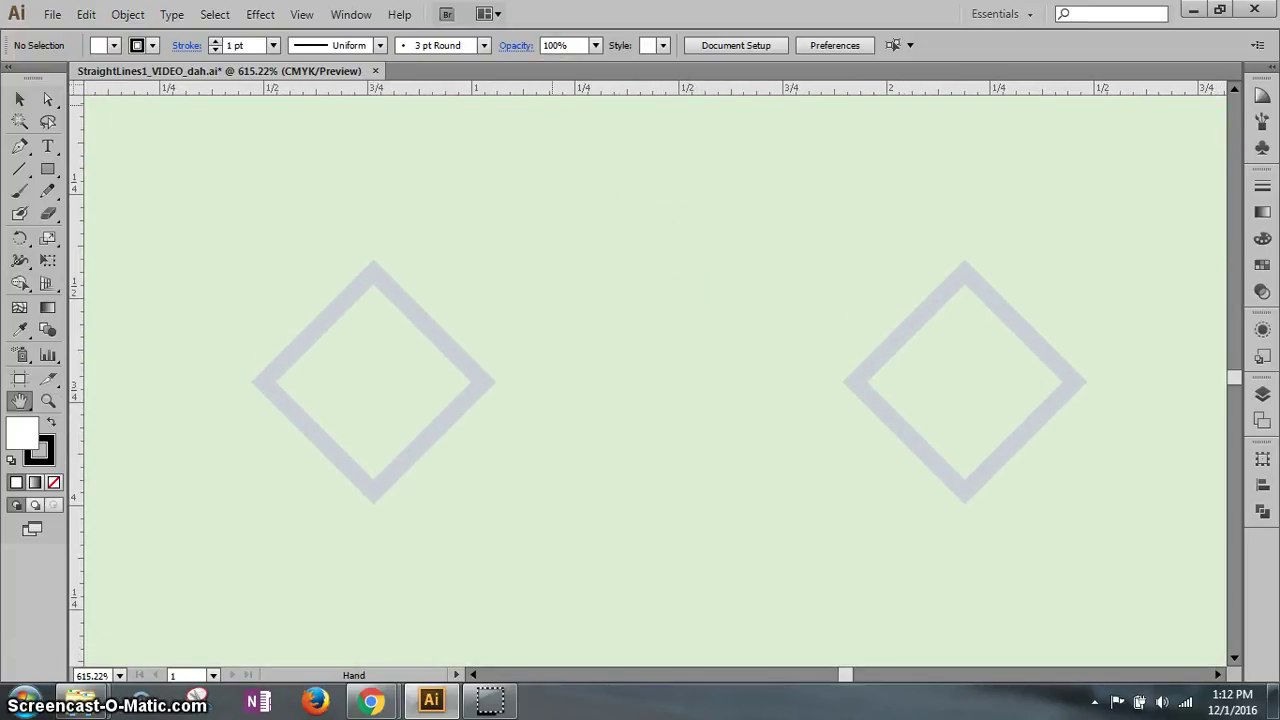
click(302, 14)
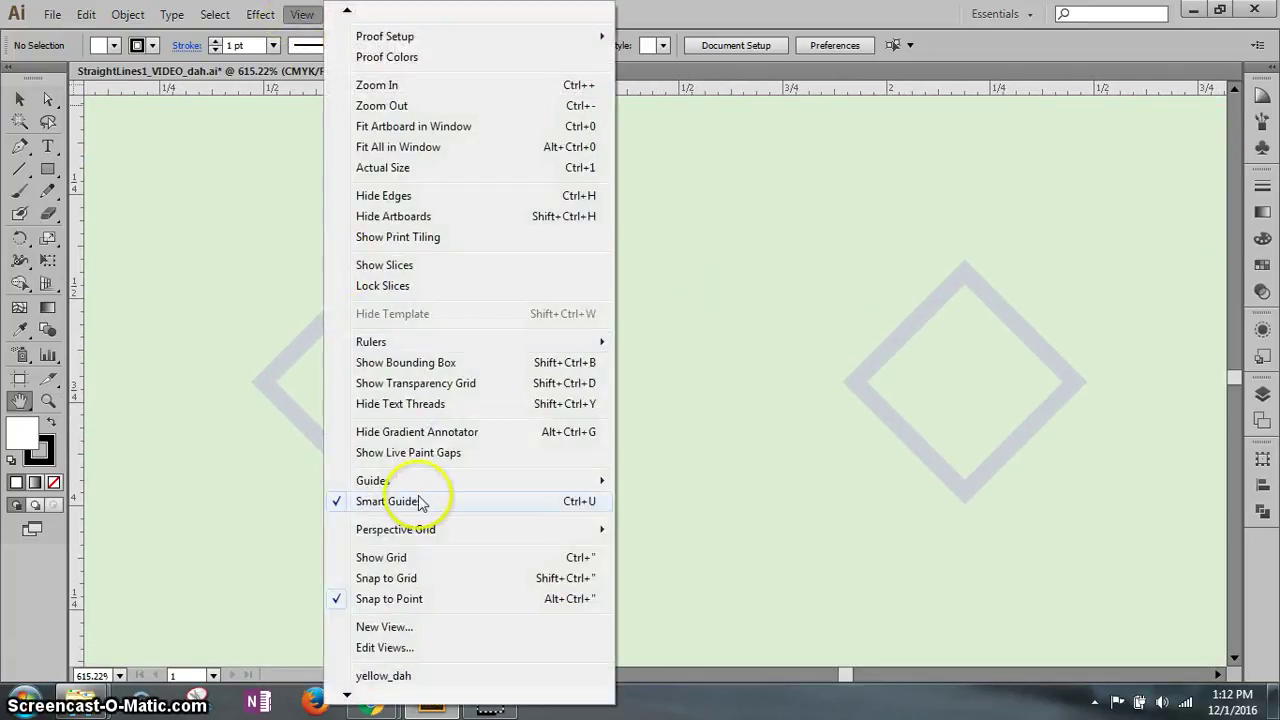
click(383, 627)
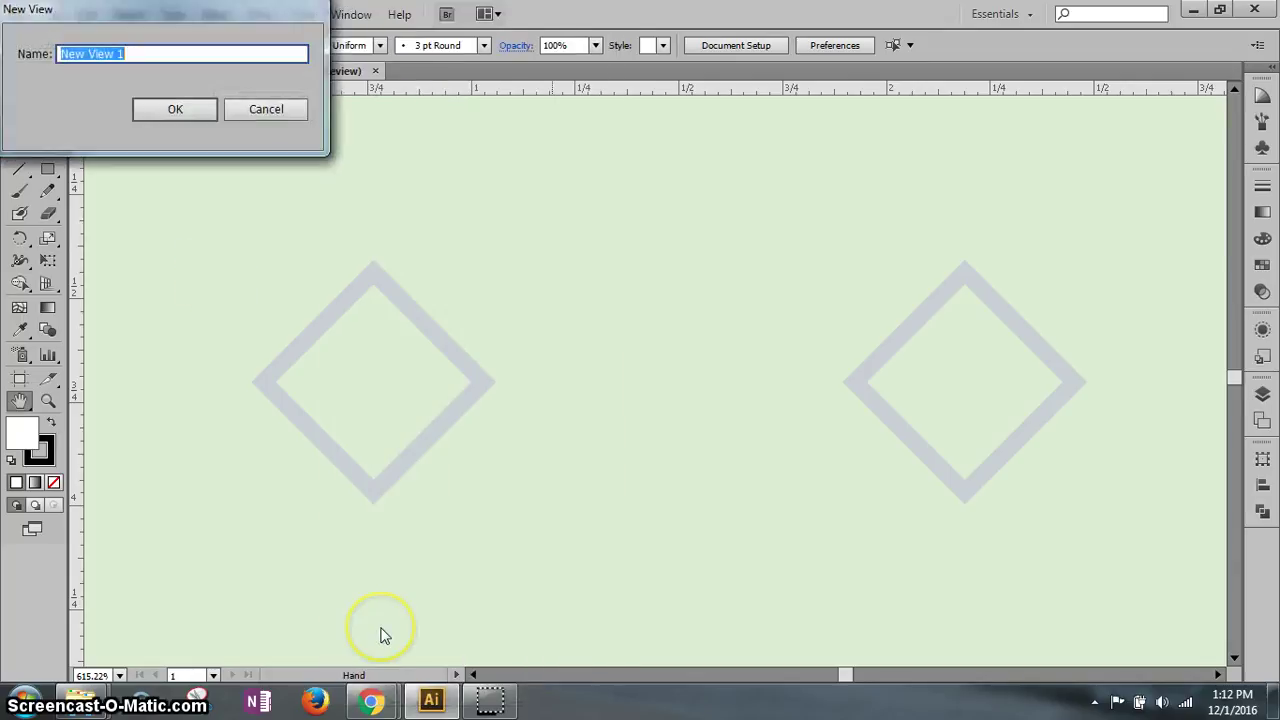
text(mint_dah)
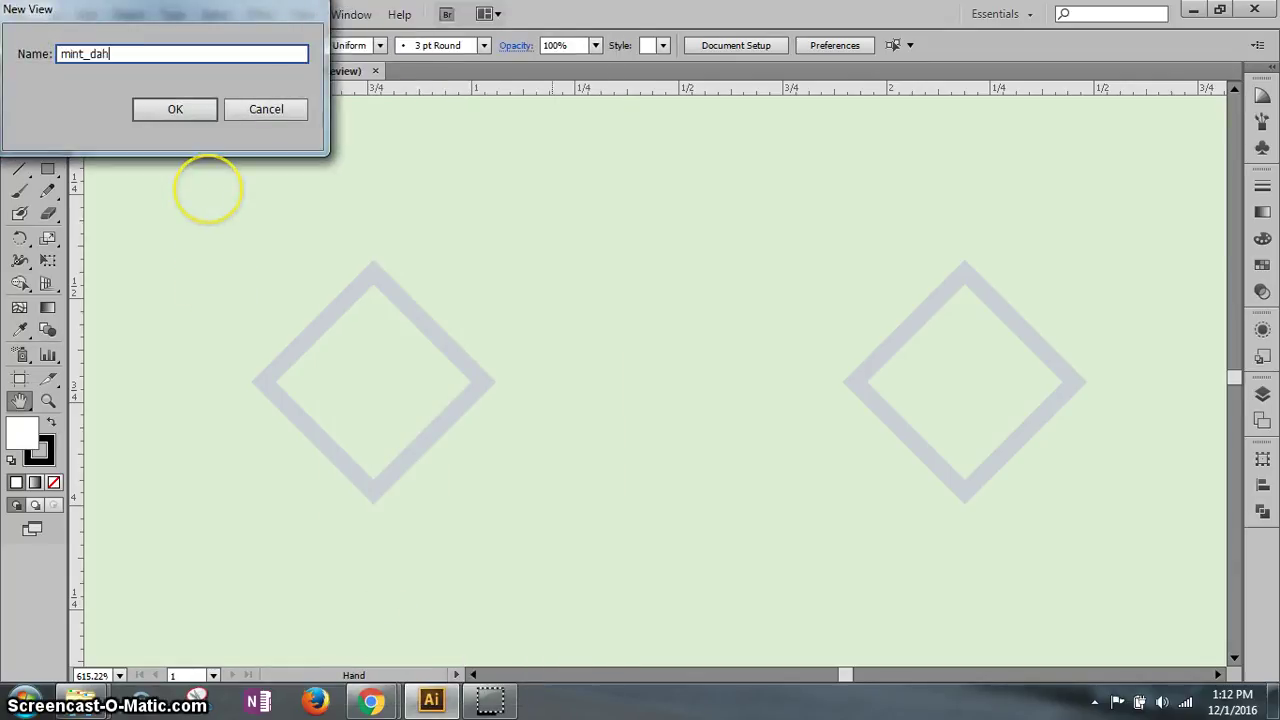
key(Return)
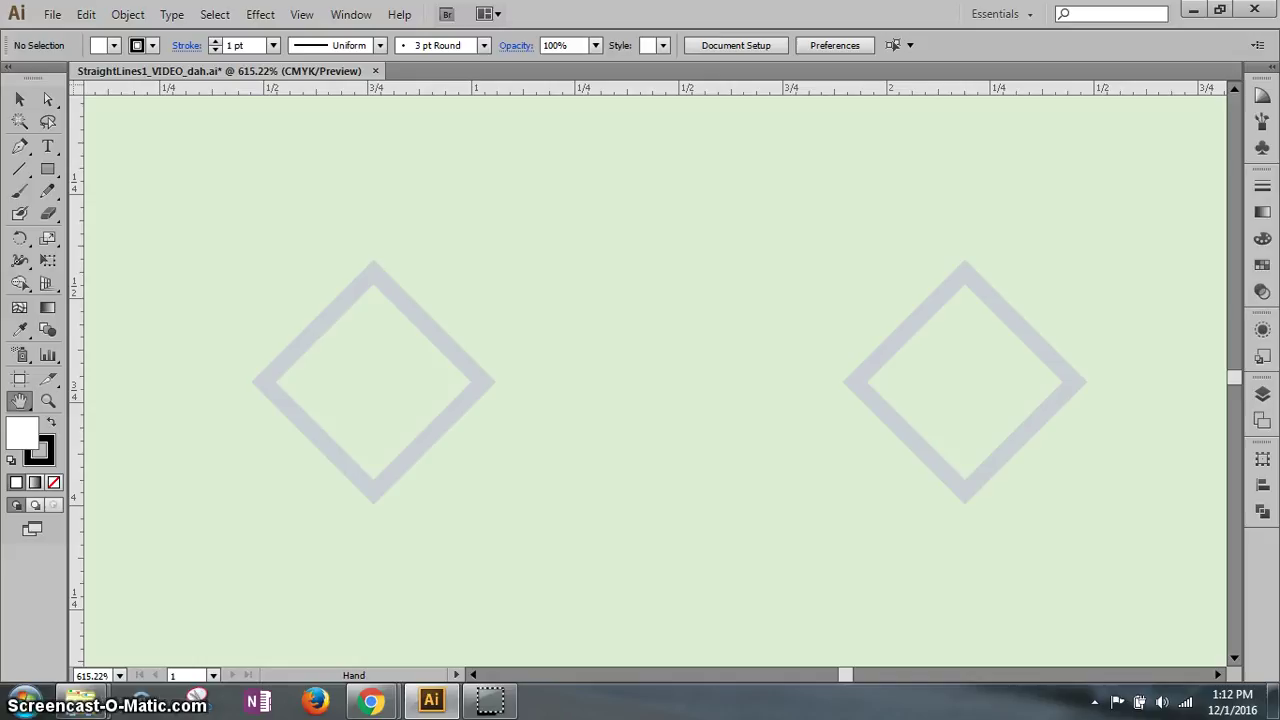
Review the document's list of saved views.
click(302, 14)
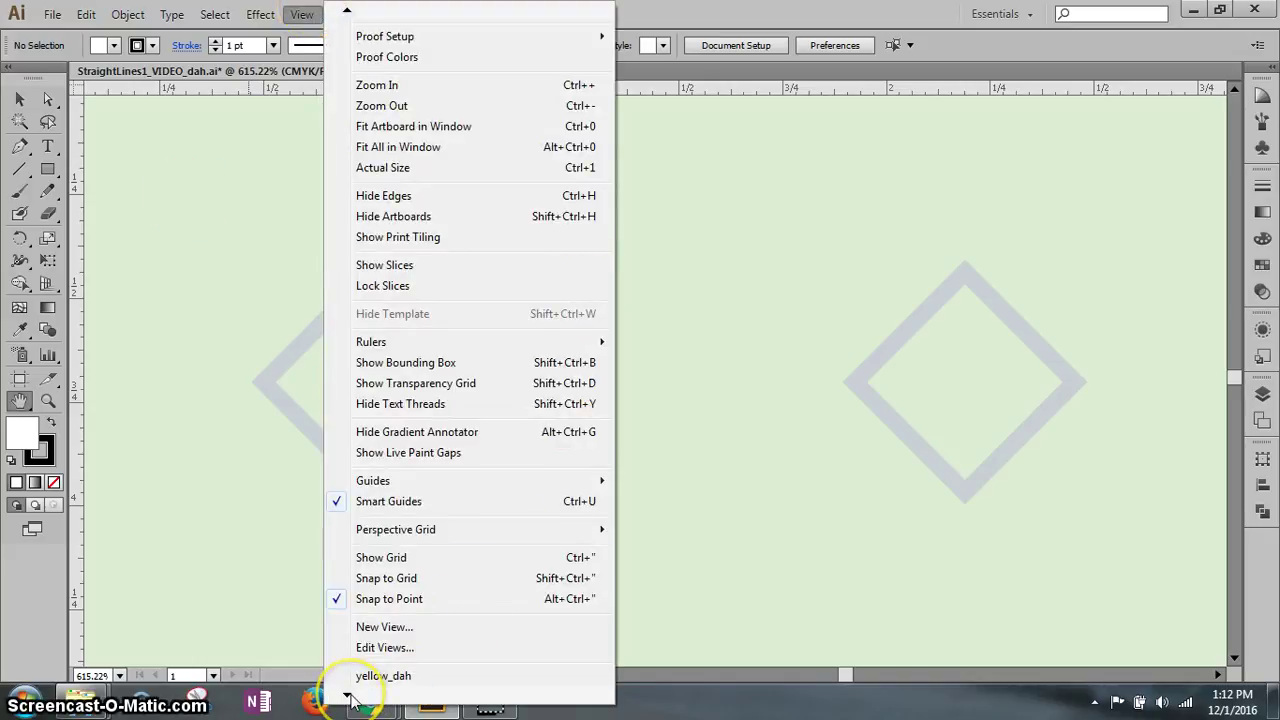
mouse_move(348, 696)
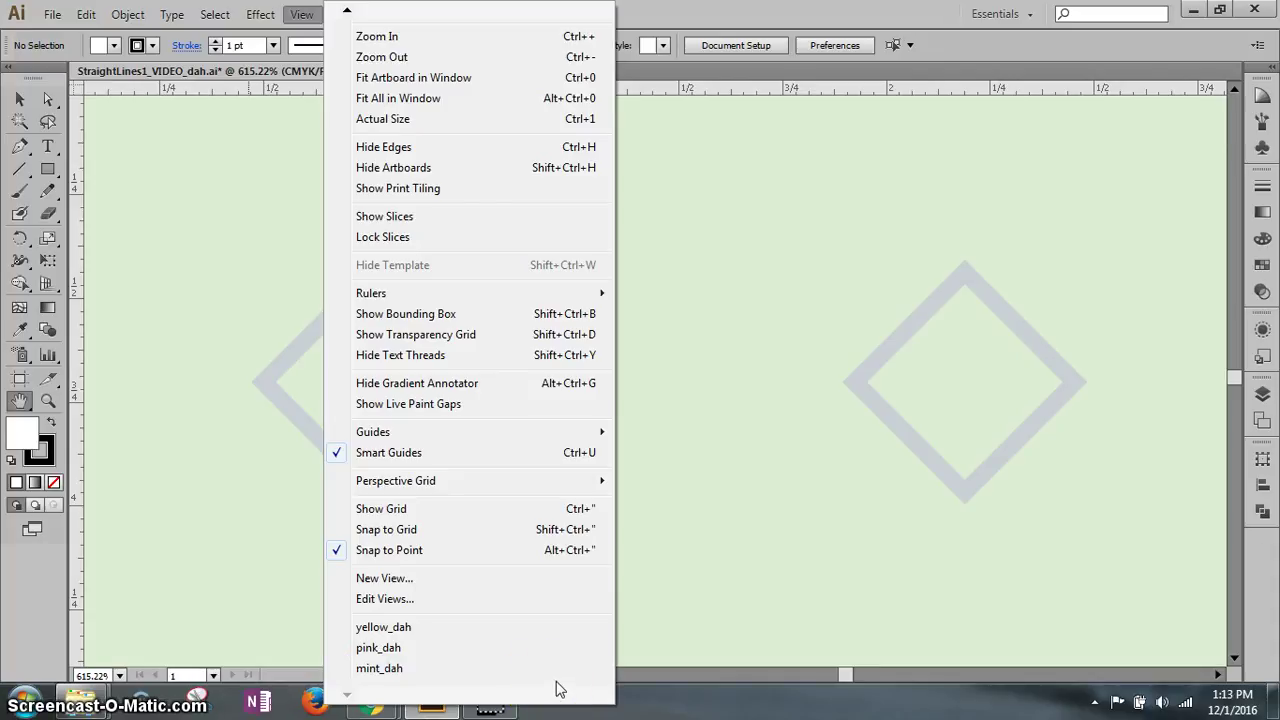
click(893, 45)
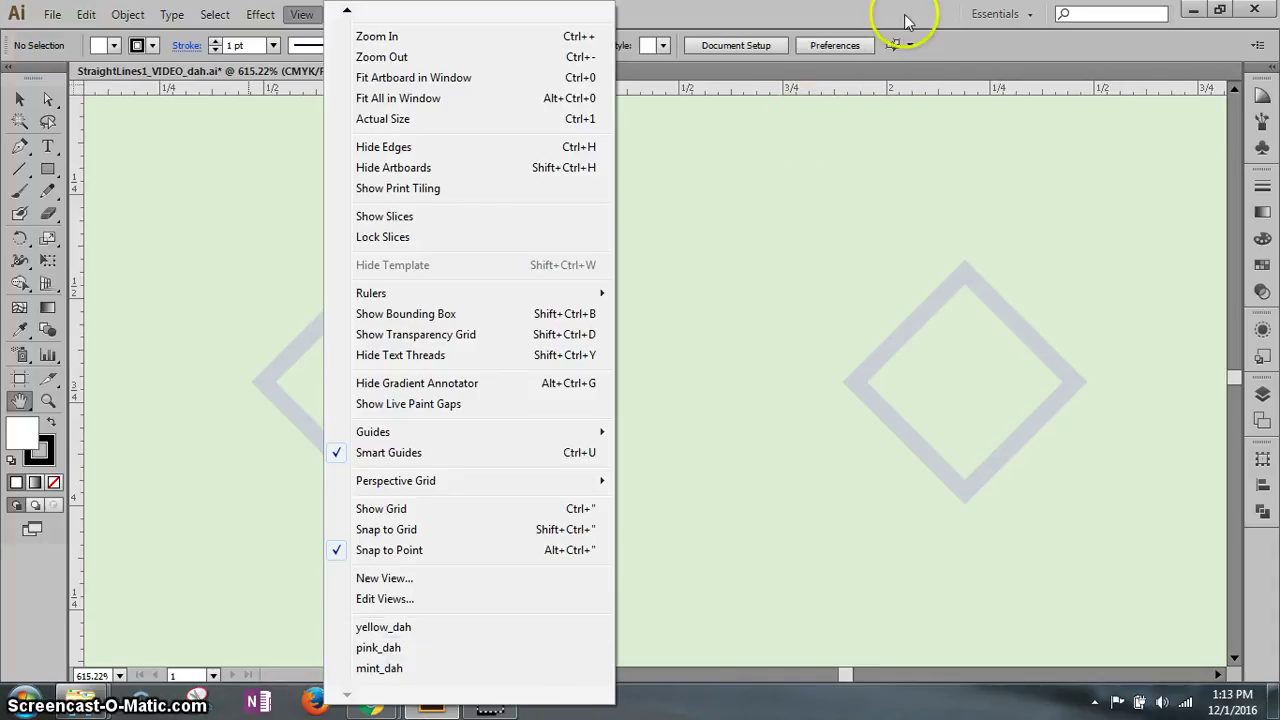
Activate the Pen tool and switch to the saved yellow_dah view.
click(905, 20)
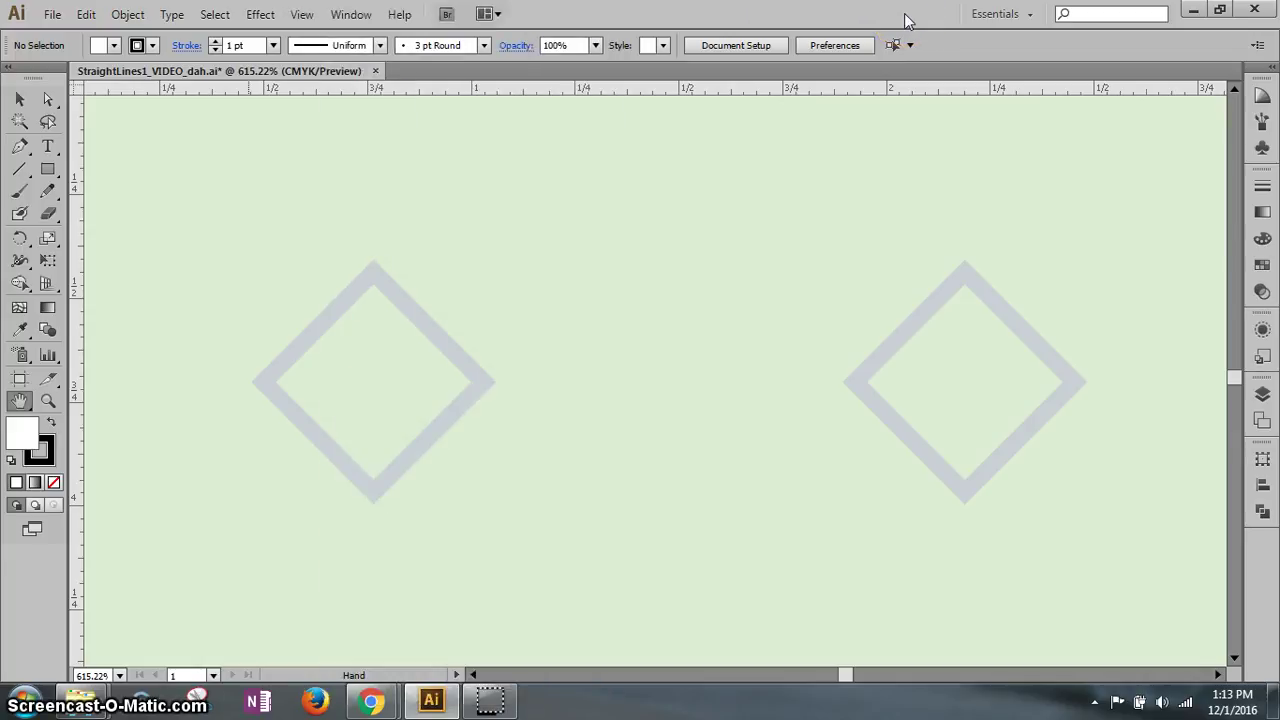
click(21, 147)
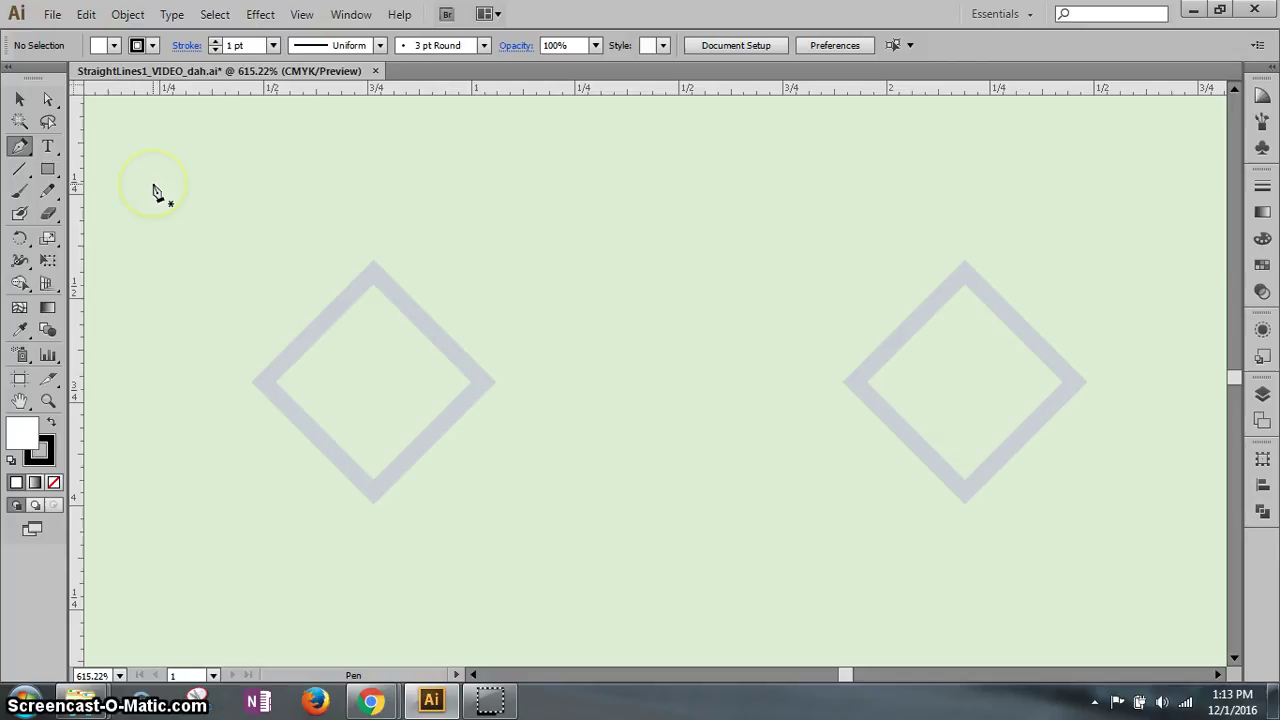
click(302, 14)
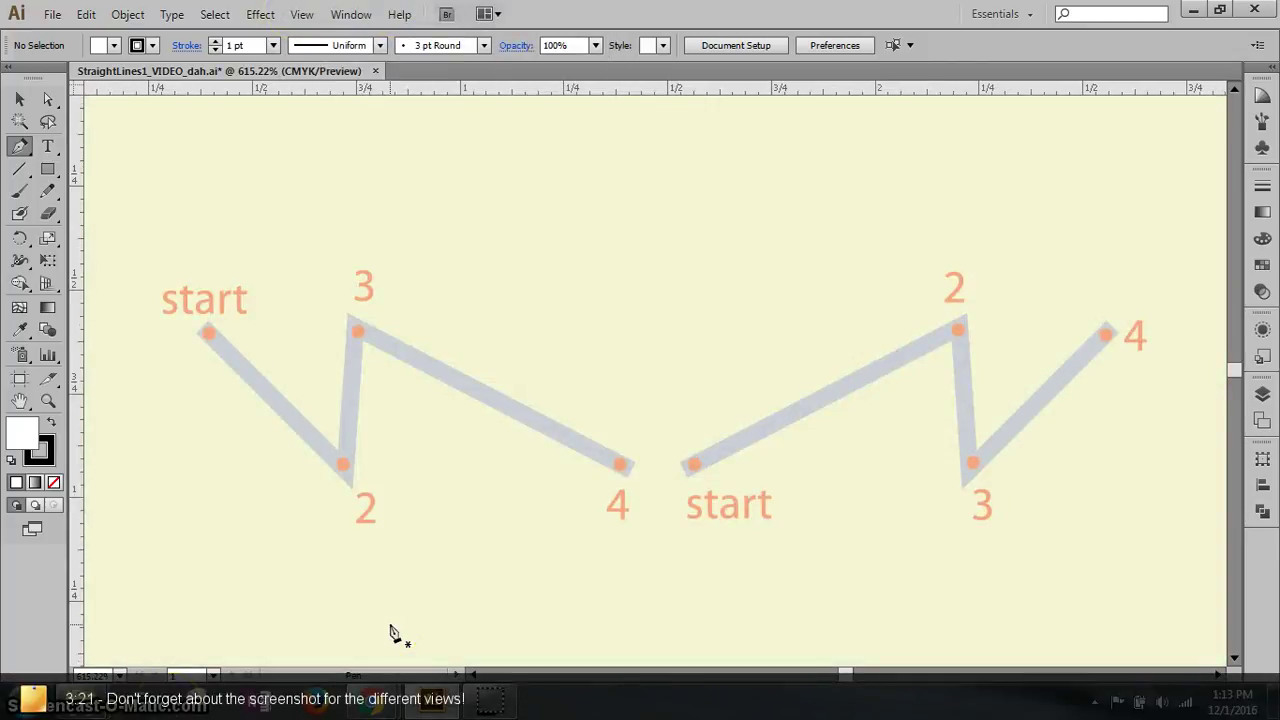
Set the fill to None and make the black stroke the active attribute for drawing with the Pen tool.
click(25, 556)
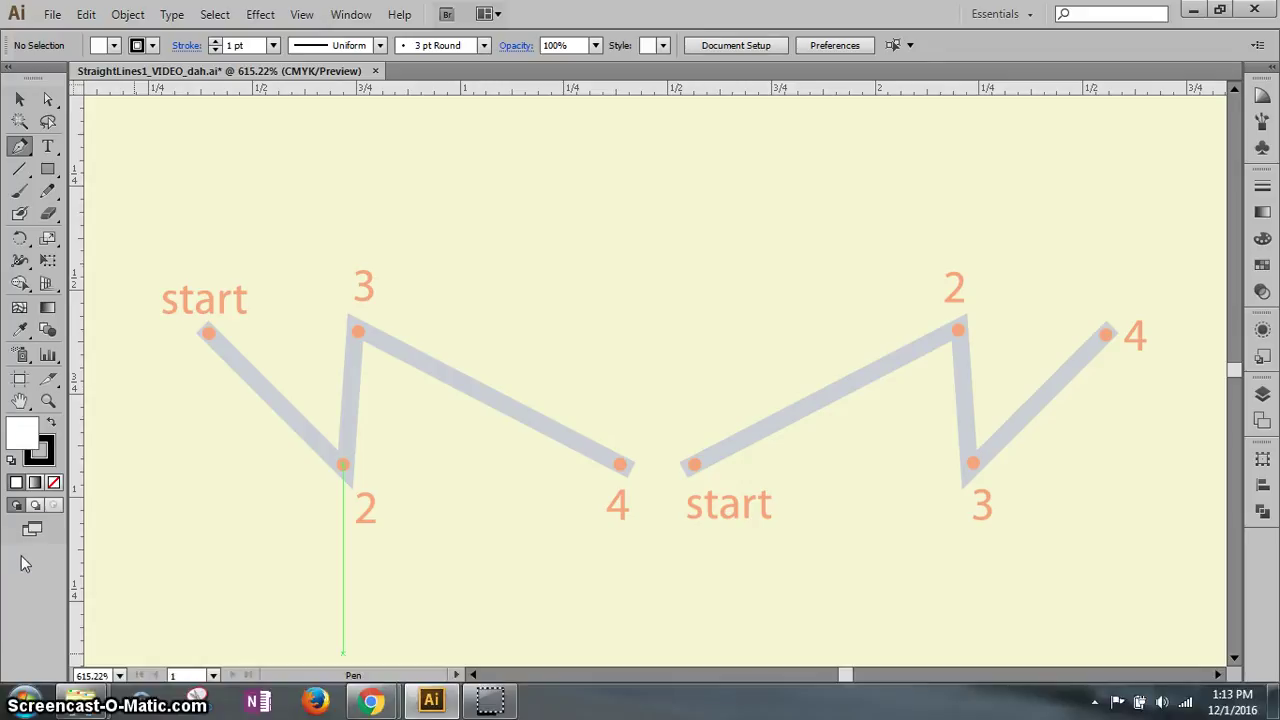
click(28, 520)
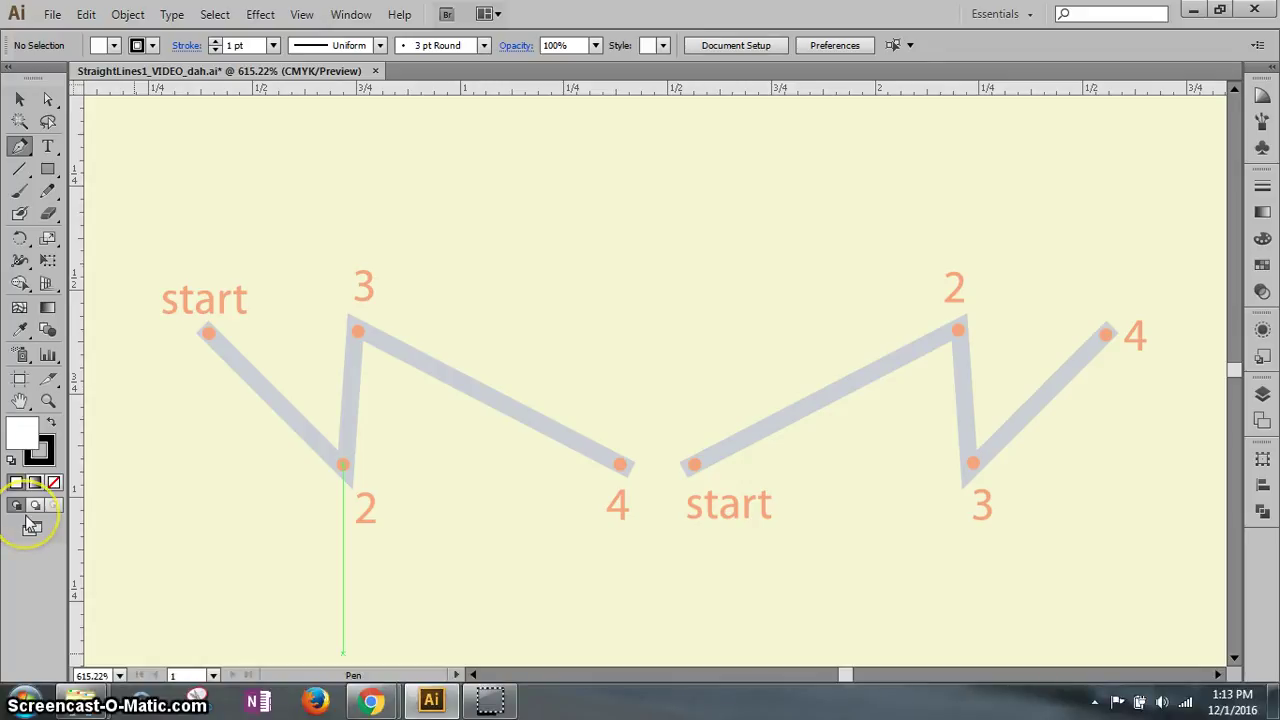
click(34, 508)
click(34, 442)
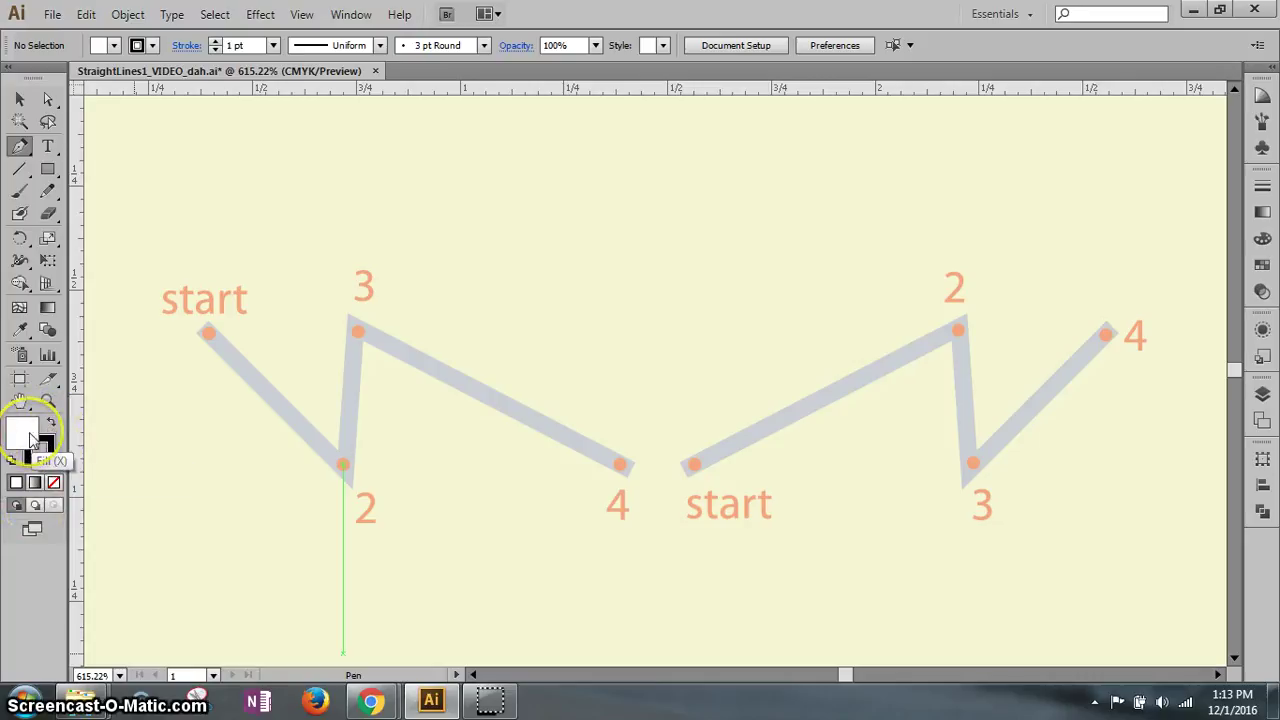
click(28, 440)
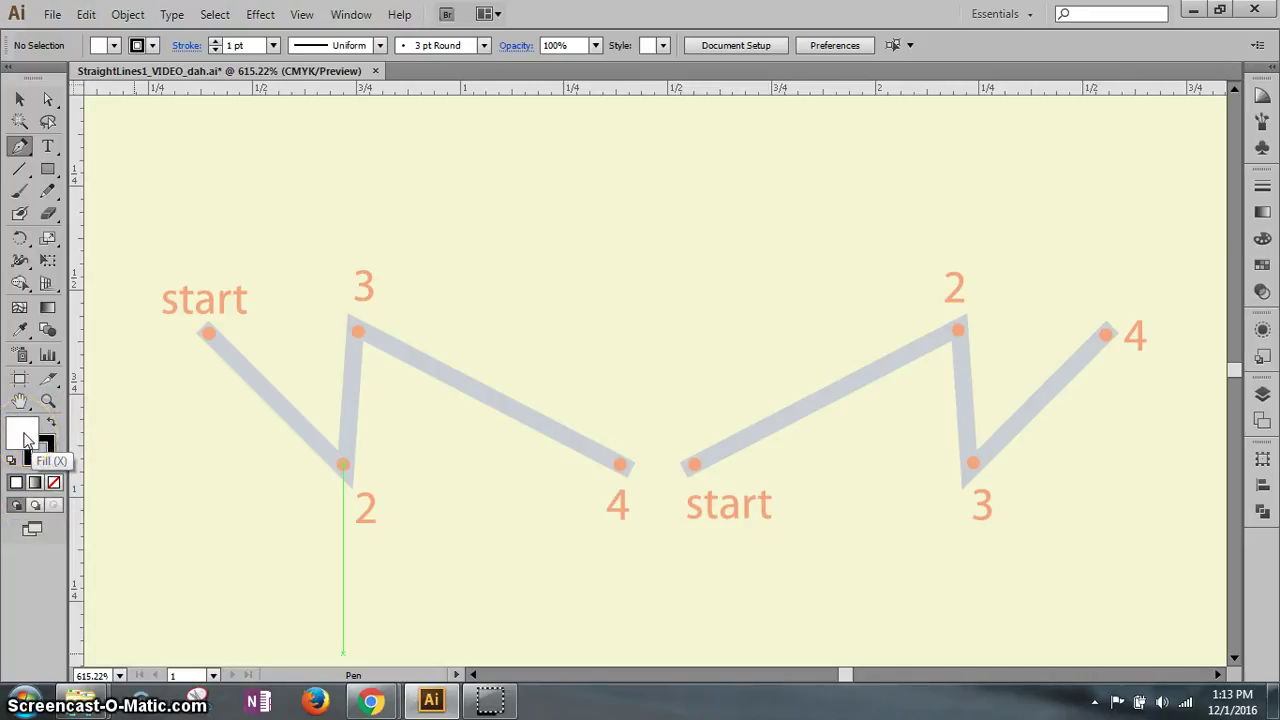
click(40, 456)
click(54, 483)
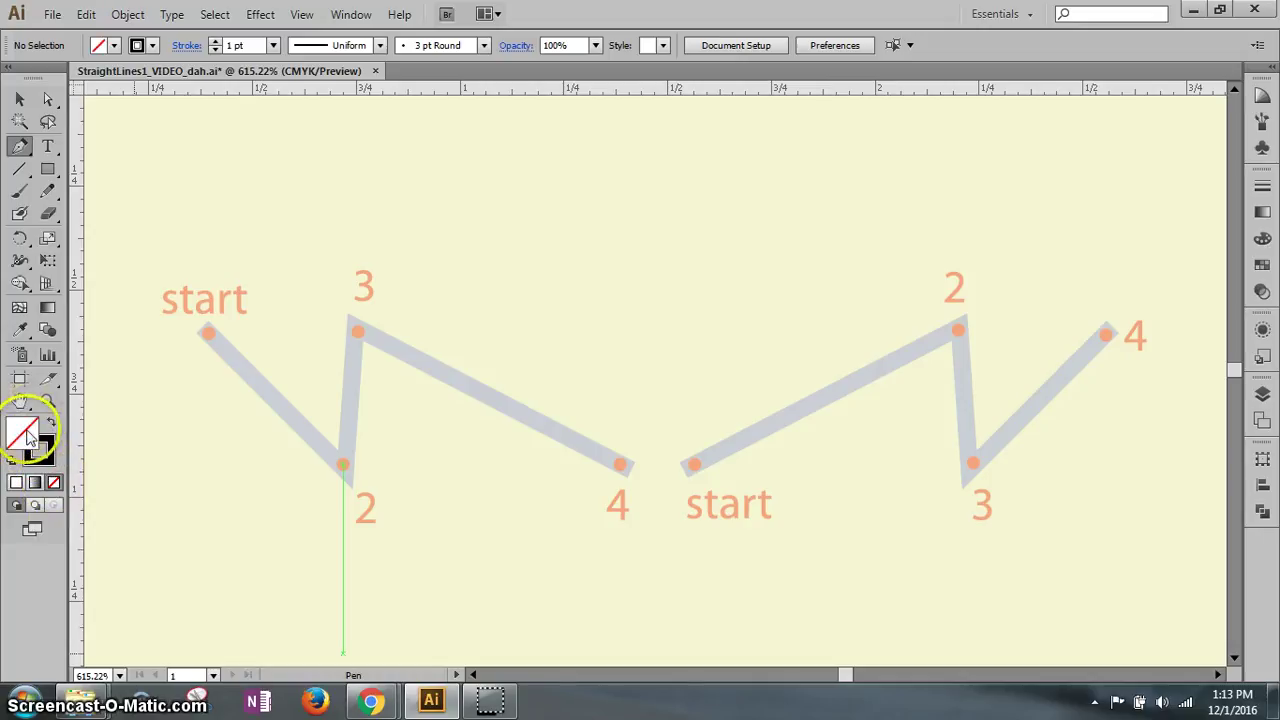
click(40, 455)
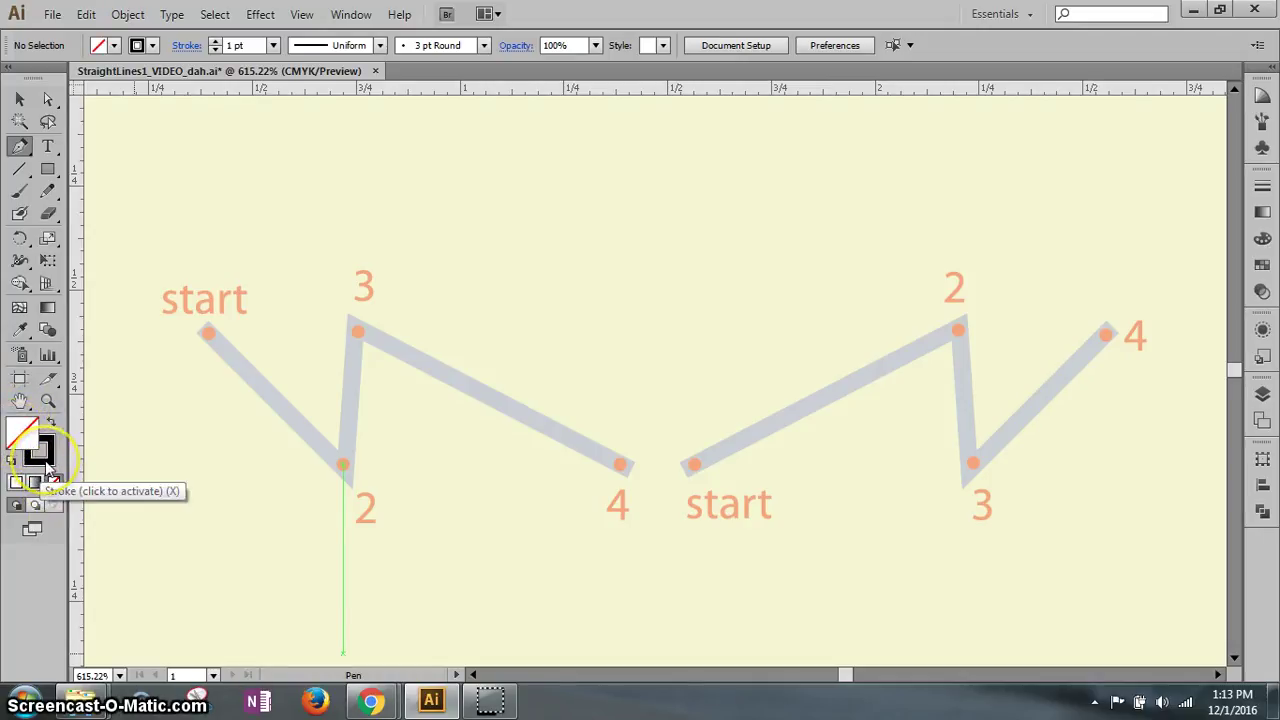
click(53, 486)
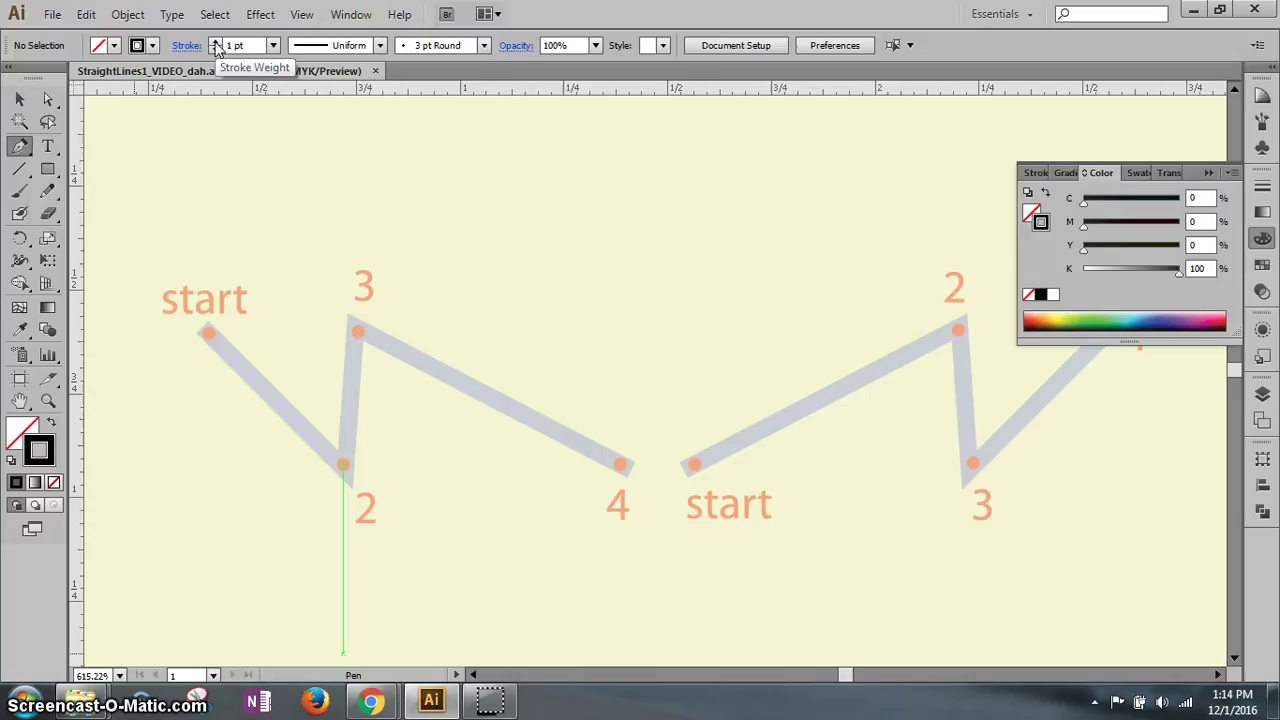
click(20, 168)
click(20, 145)
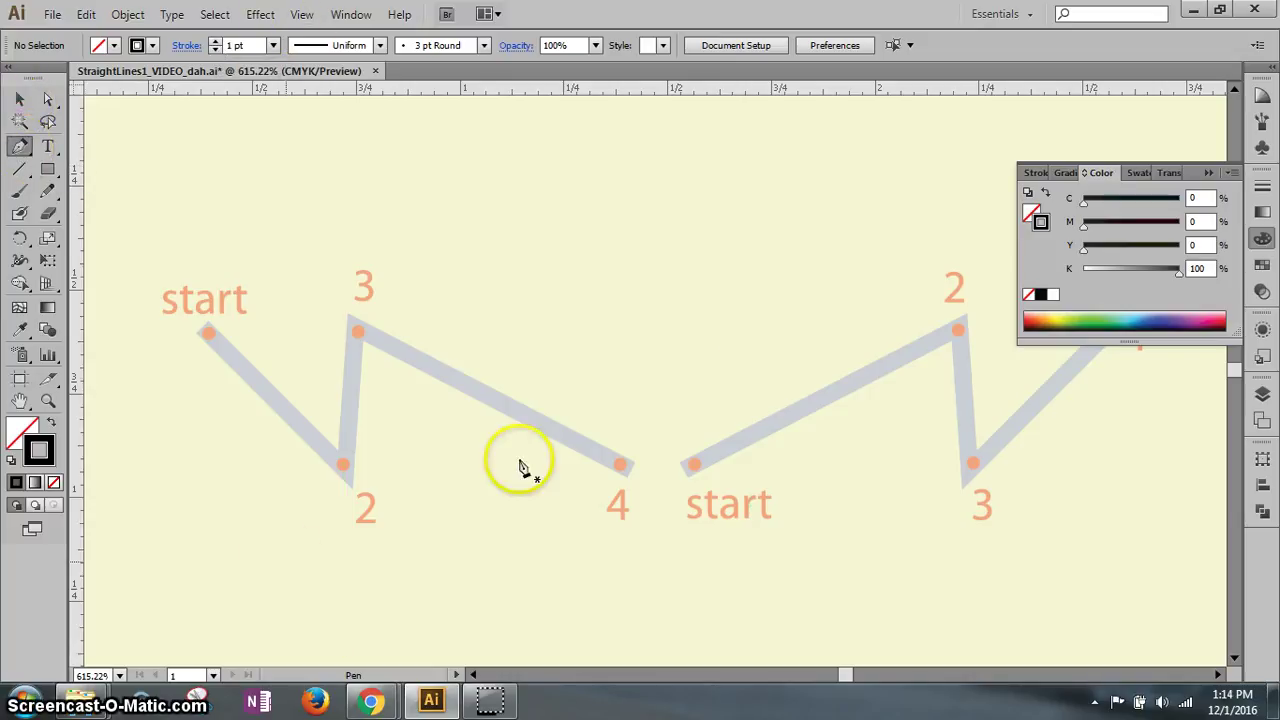
click(1208, 174)
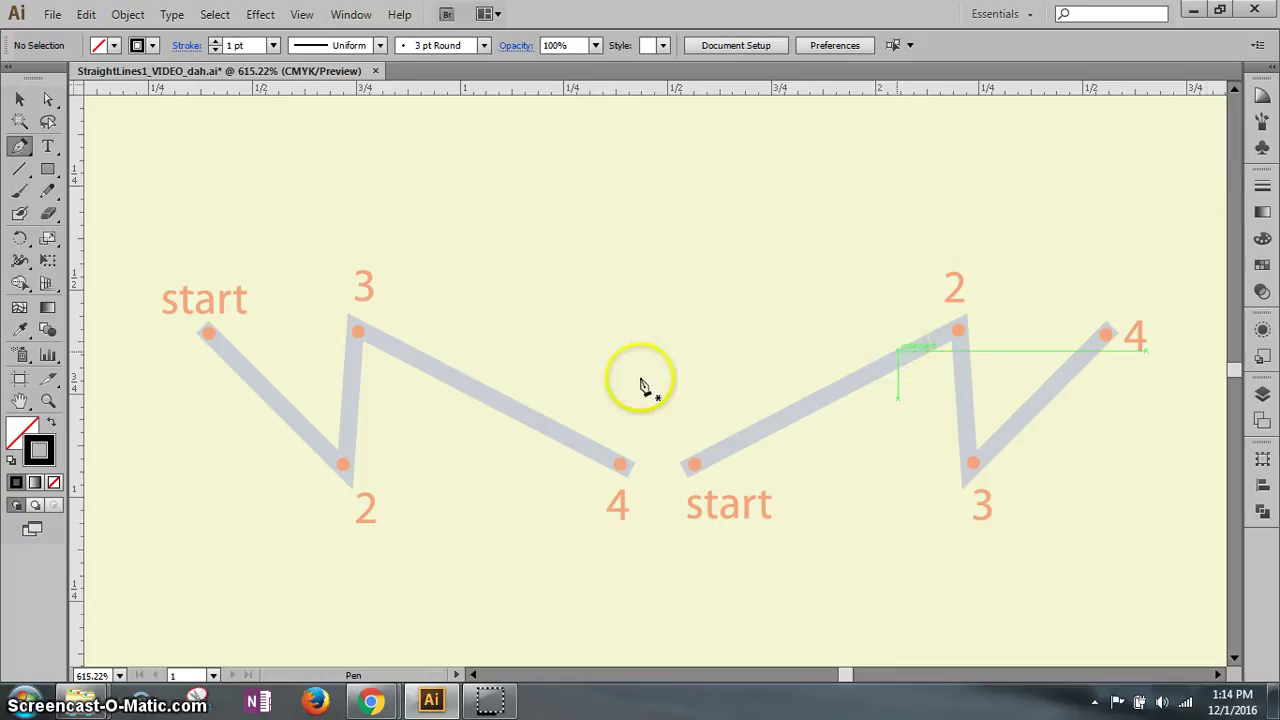
Trace the first zigzag as an open Pen path from start through points 2, 3 and 4, then deselect it.
click(408, 472)
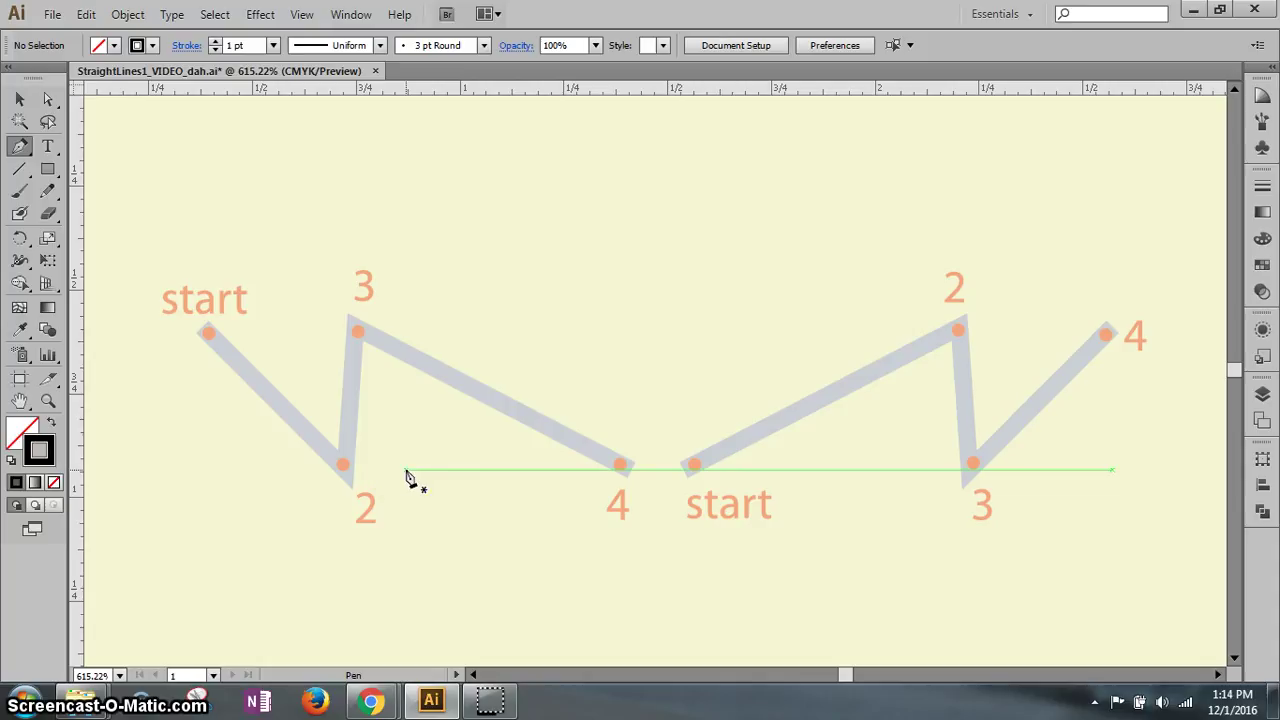
click(302, 521)
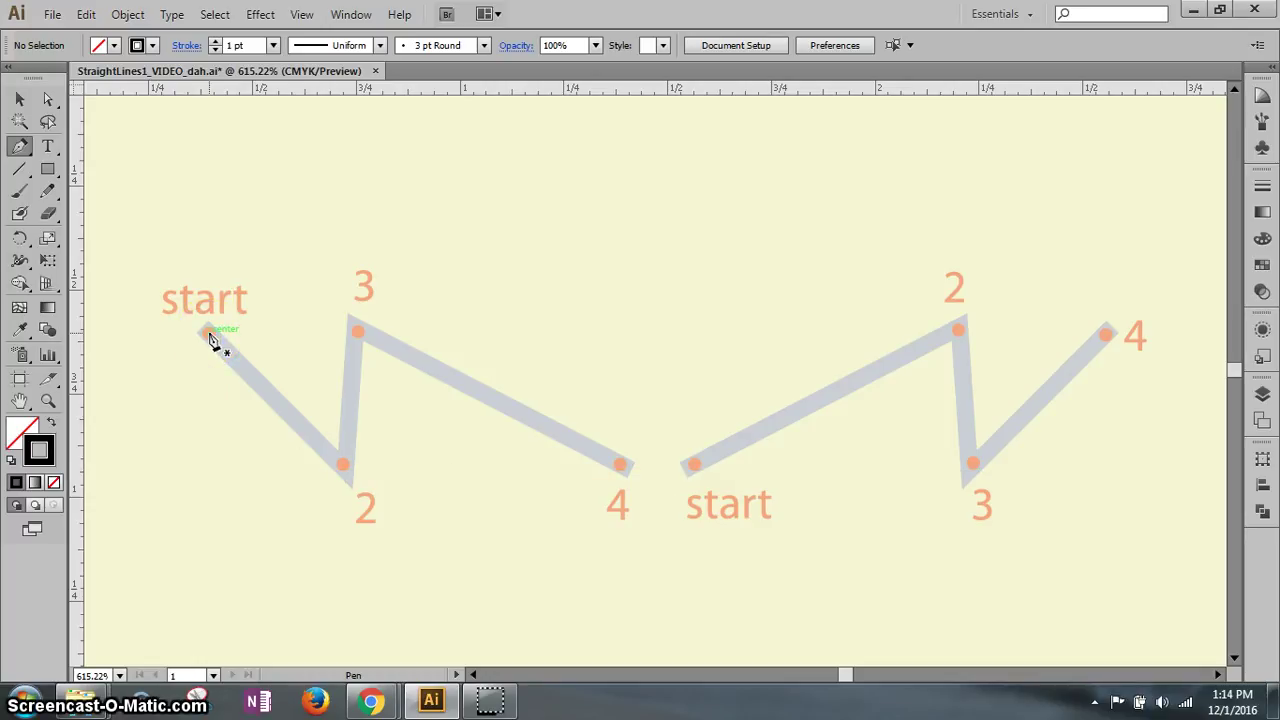
mouse_move(208, 331)
mouse_down()
mouse_move(262, 388)
mouse_move(210, 340)
mouse_up()
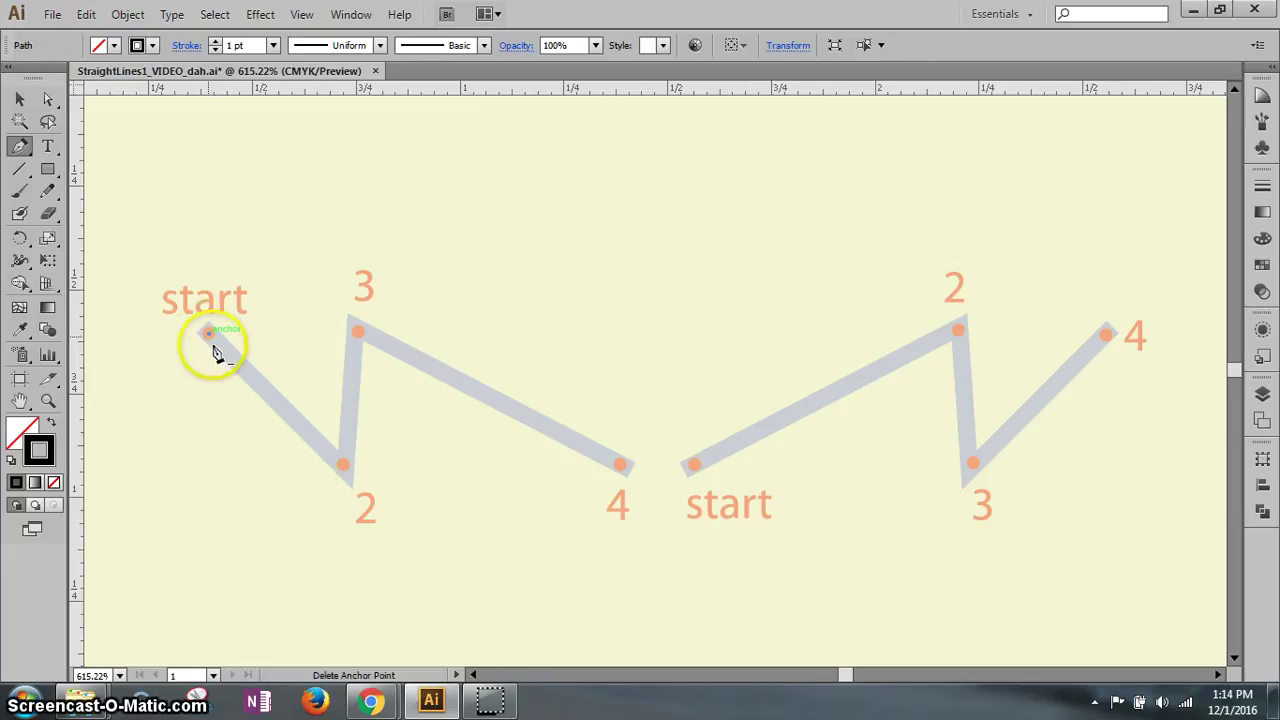
click(343, 467)
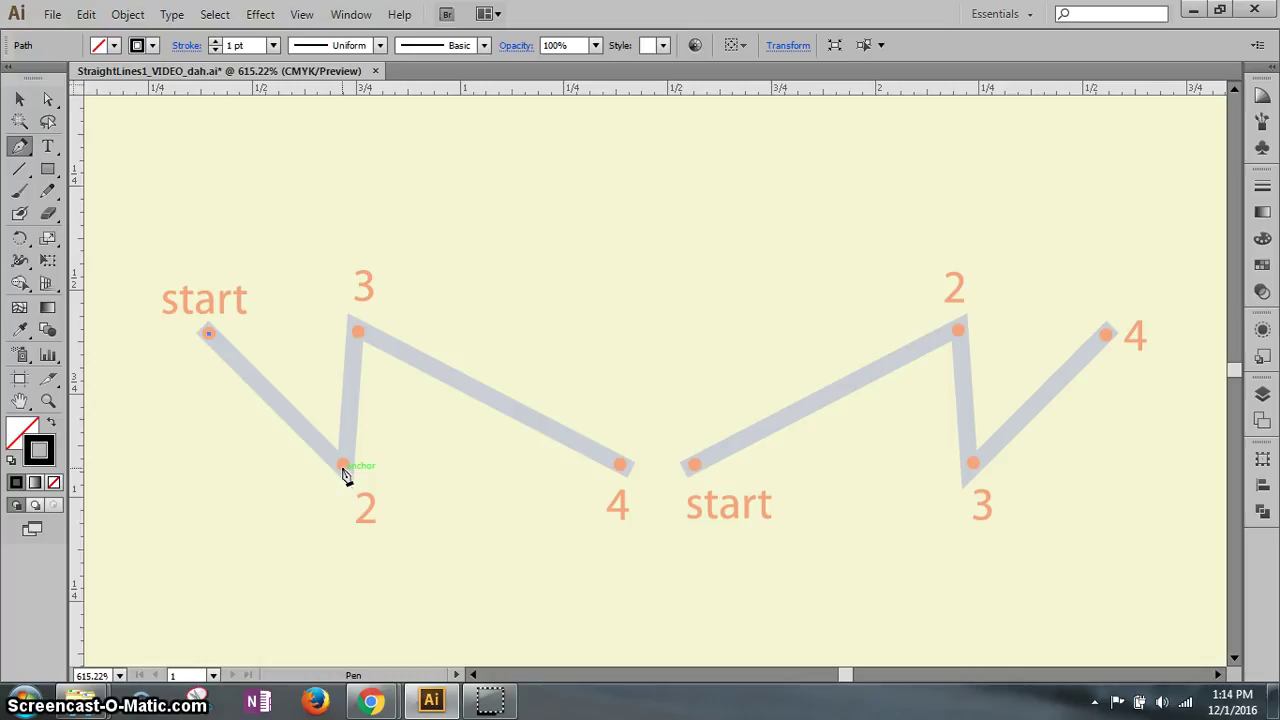
click(343, 468)
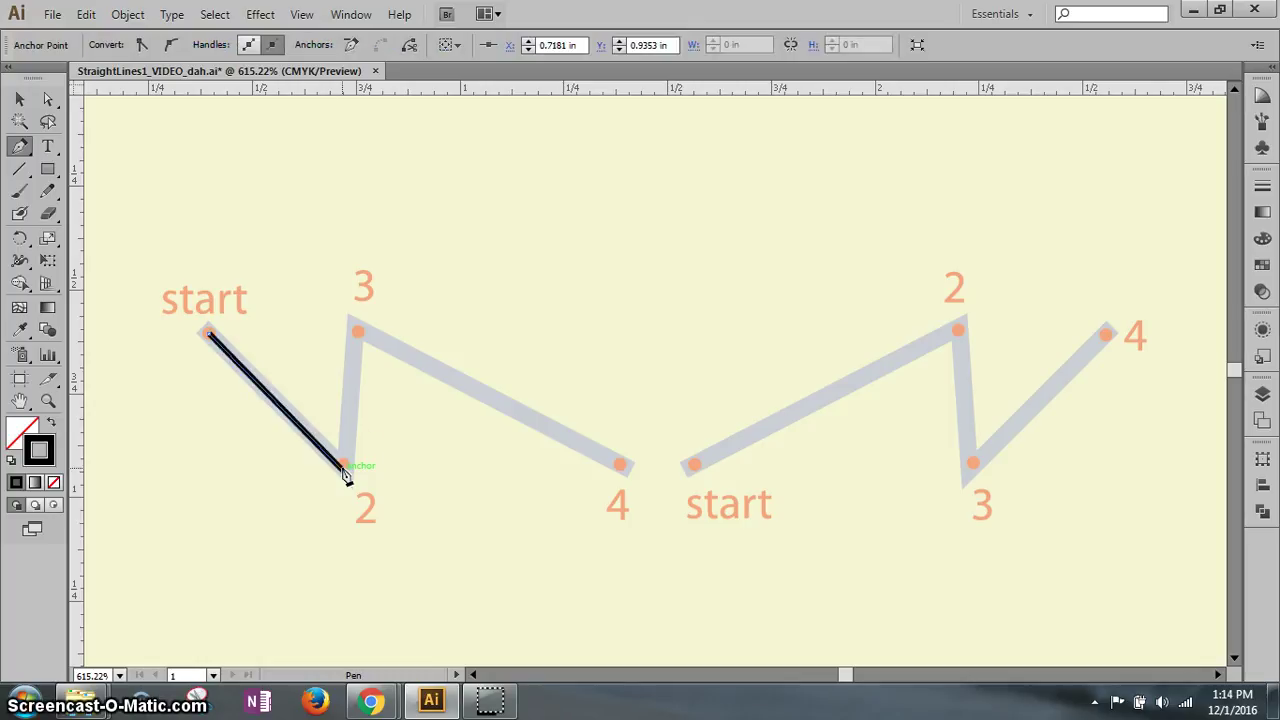
click(358, 334)
click(621, 467)
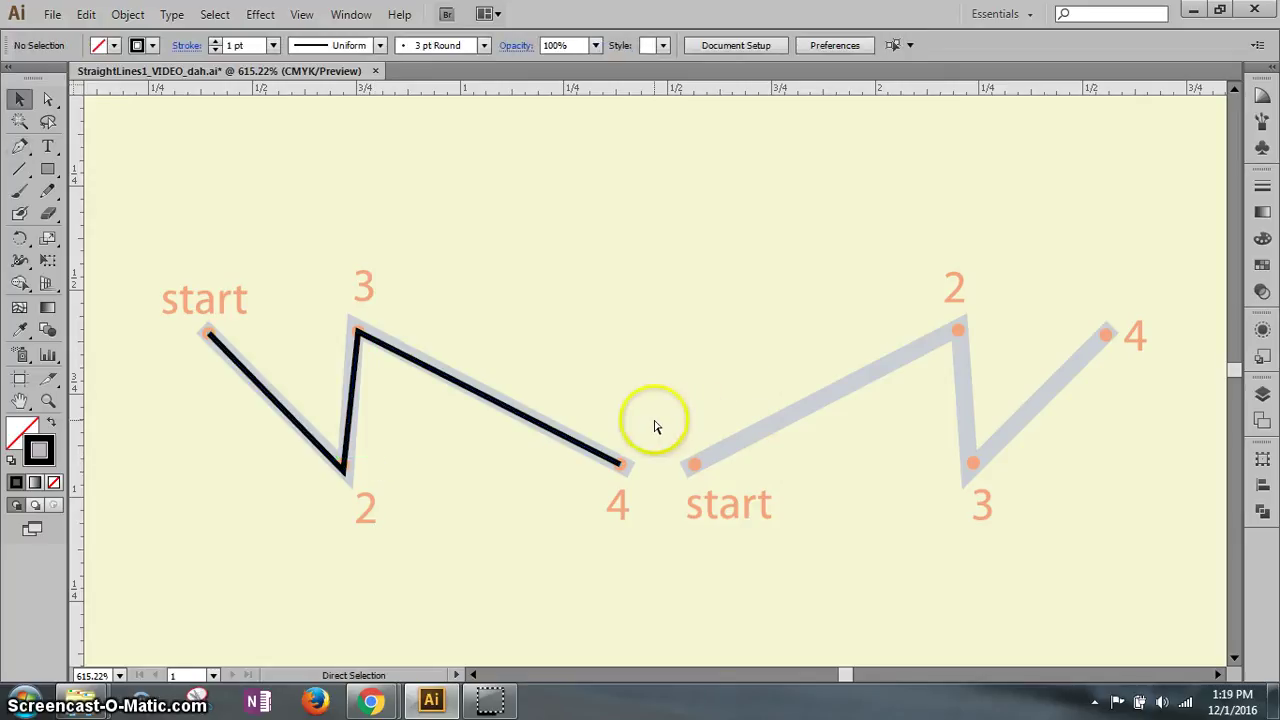
click(677, 351)
click(647, 311)
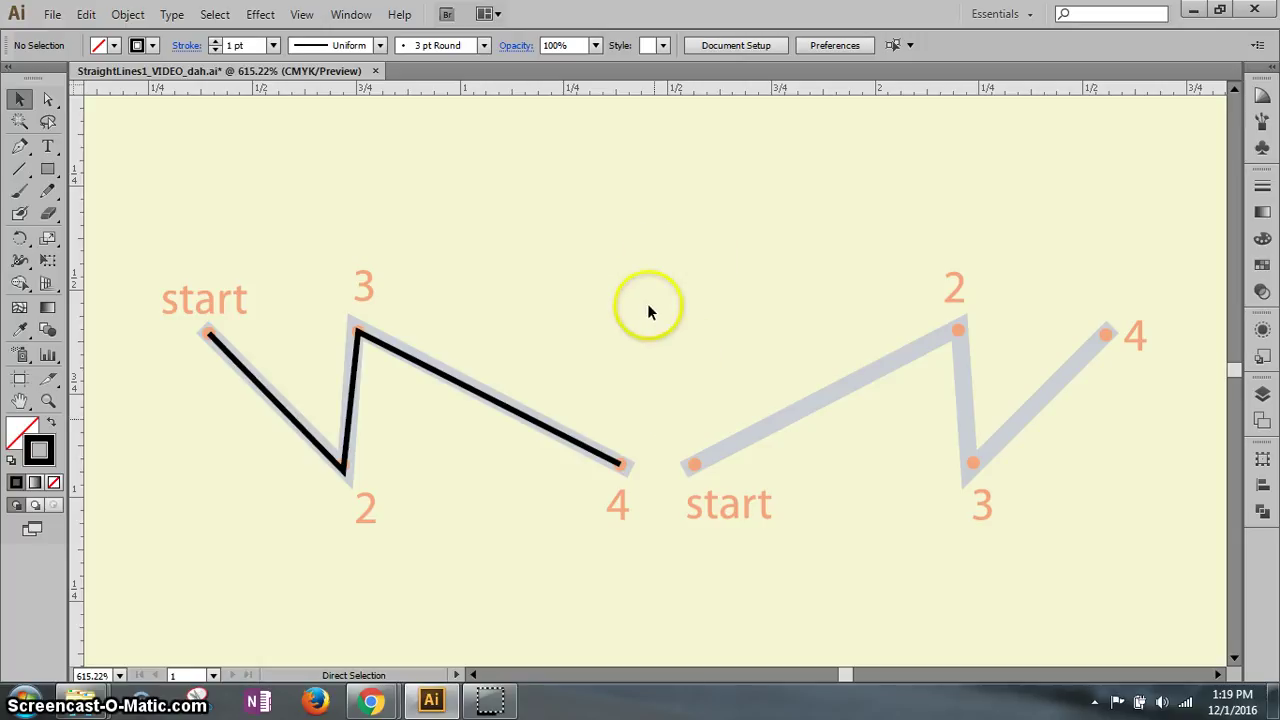
Draw an open Pen path on the second zigzag from start to point 2 and directly to point 4, skipping point 3.
click(20, 146)
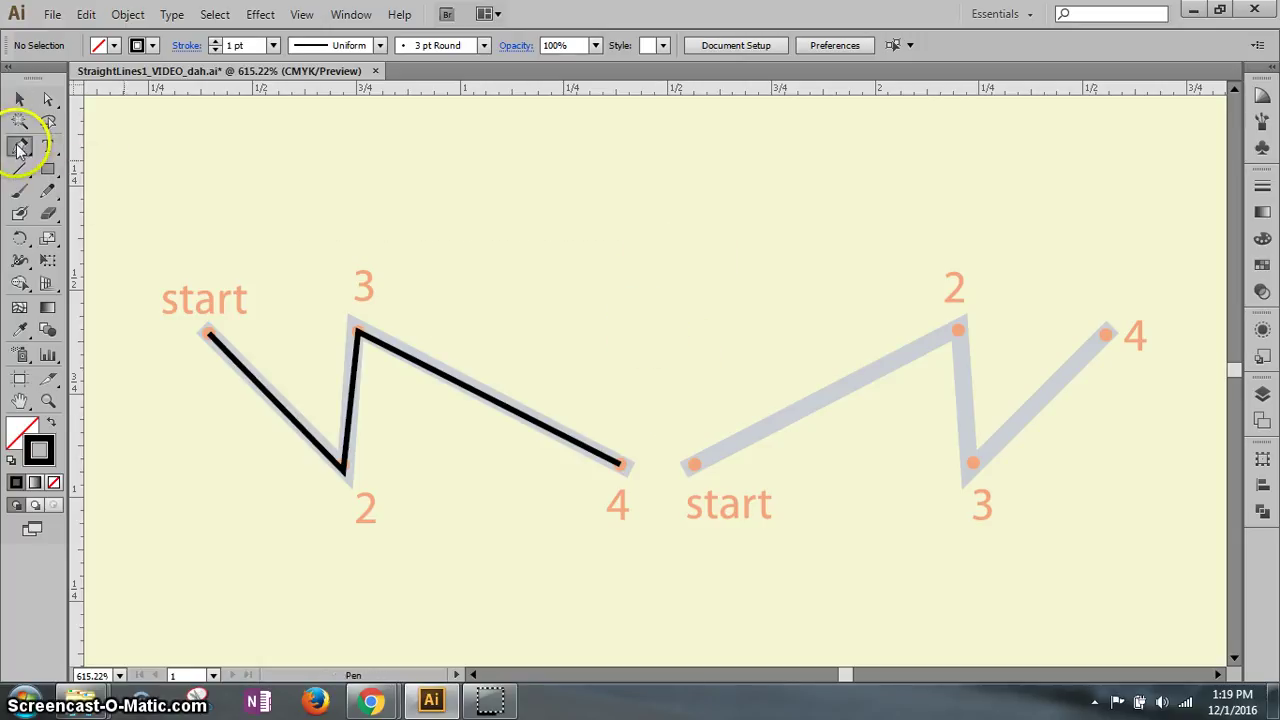
click(695, 466)
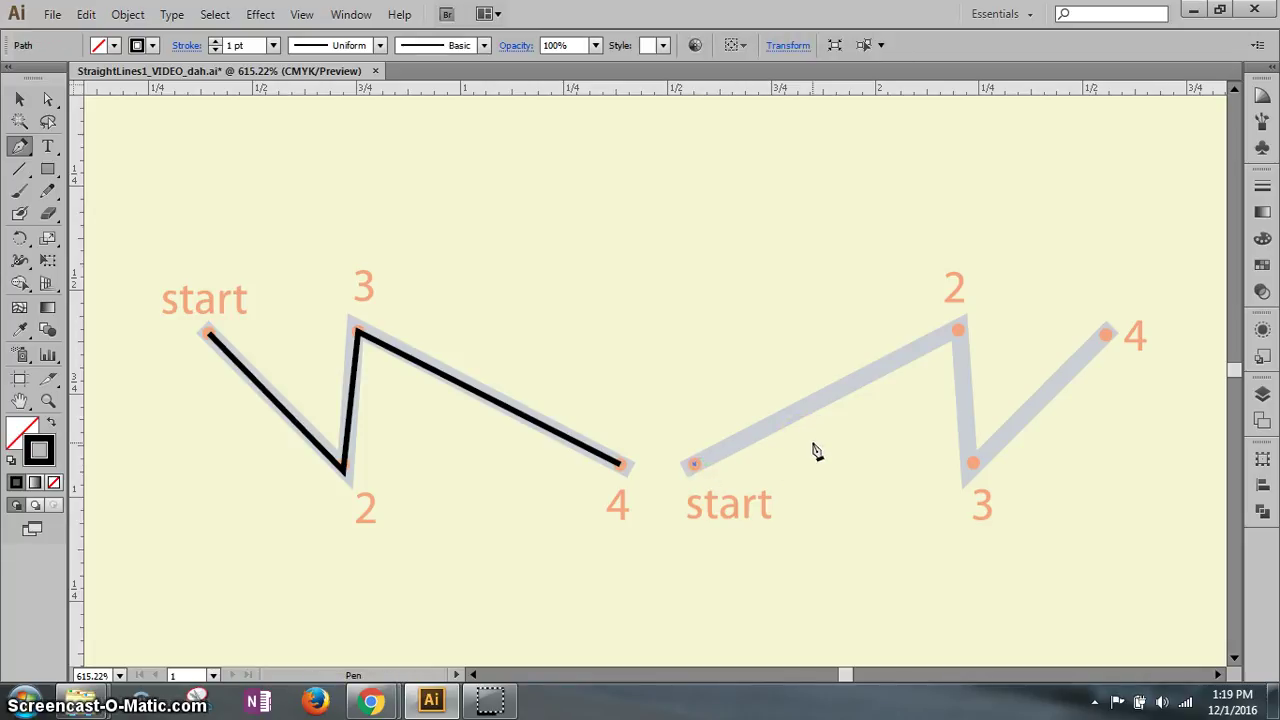
click(958, 335)
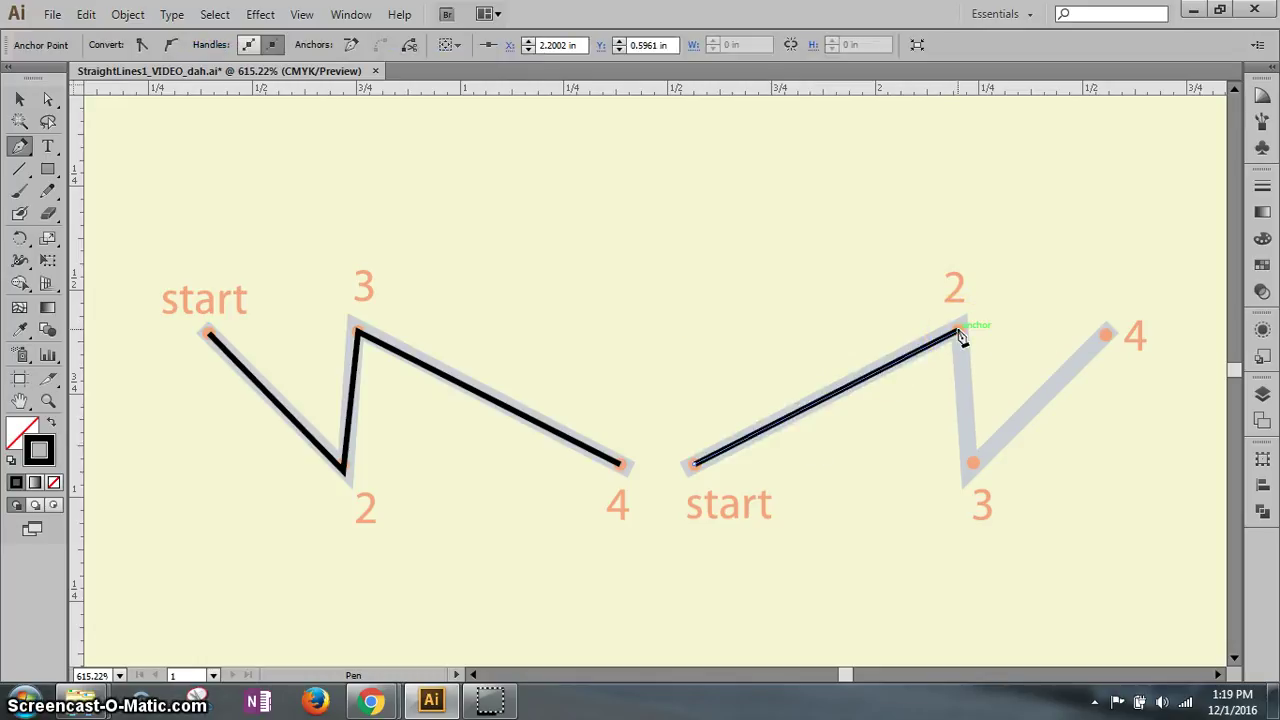
click(1107, 336)
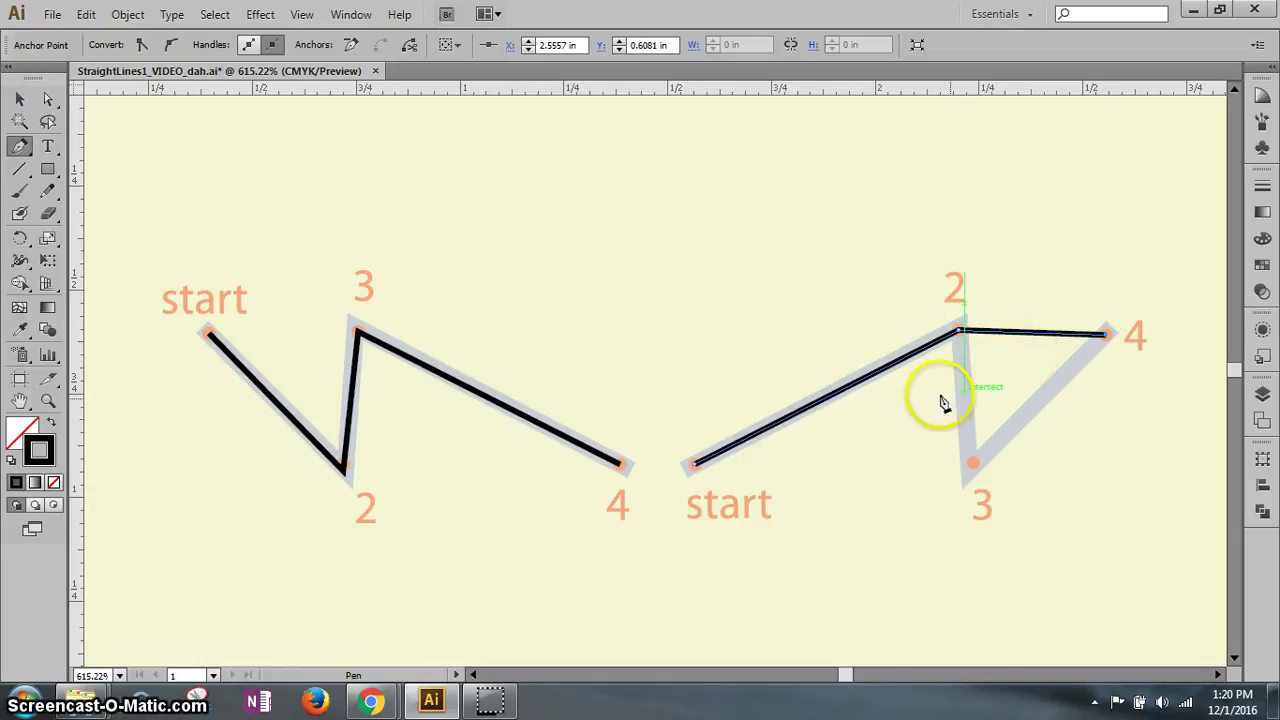
Add an anchor point midway along the segment between points 2 and 4 and move it onto point 3 with Direct Selection.
click(1033, 338)
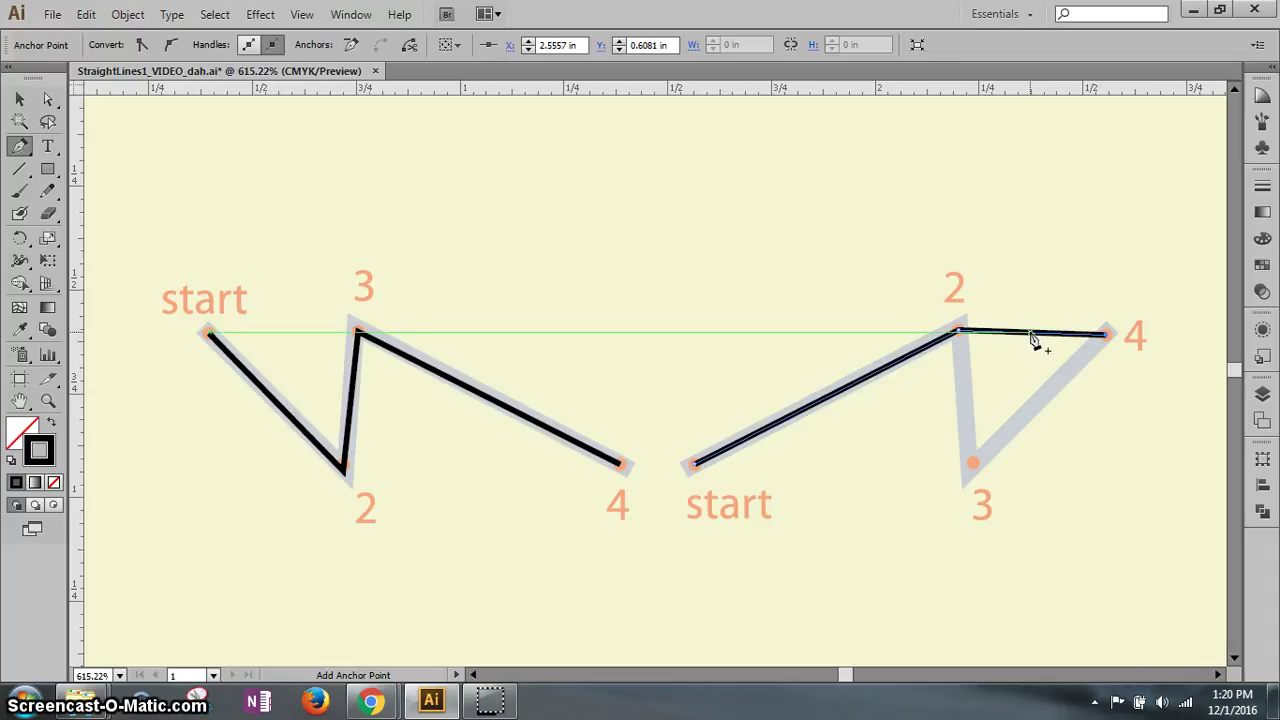
click(1032, 337)
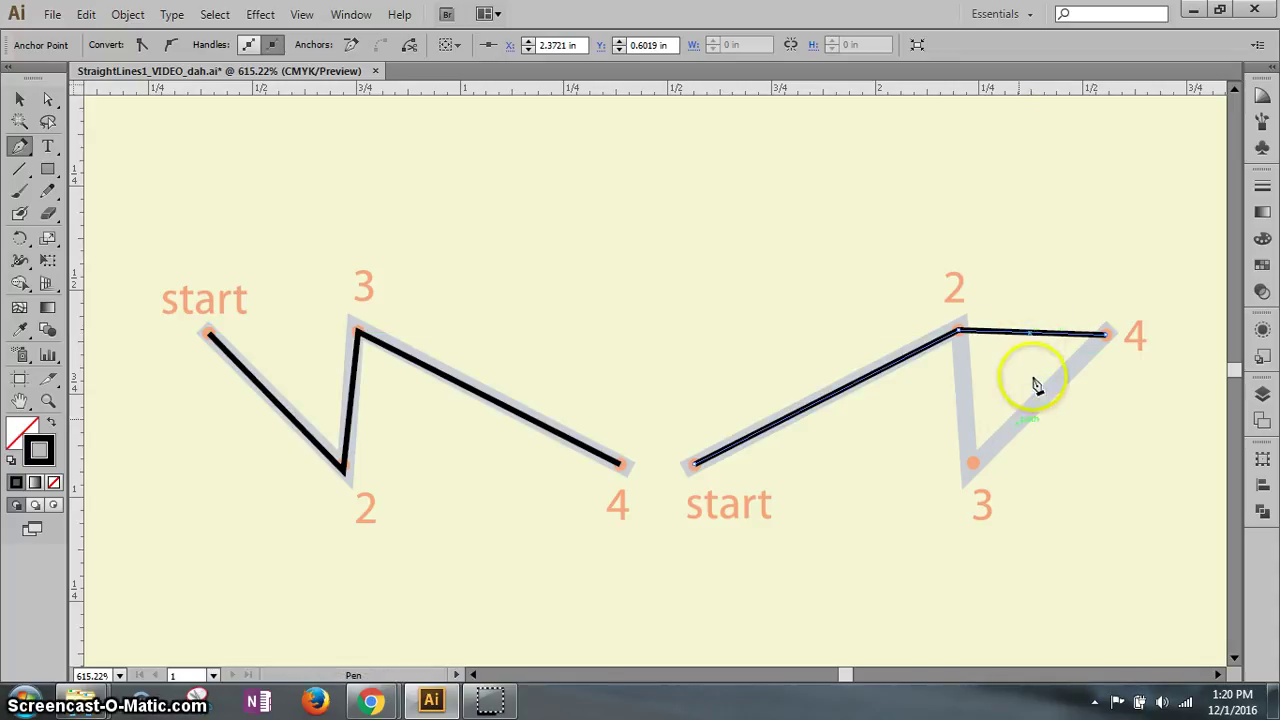
click(46, 100)
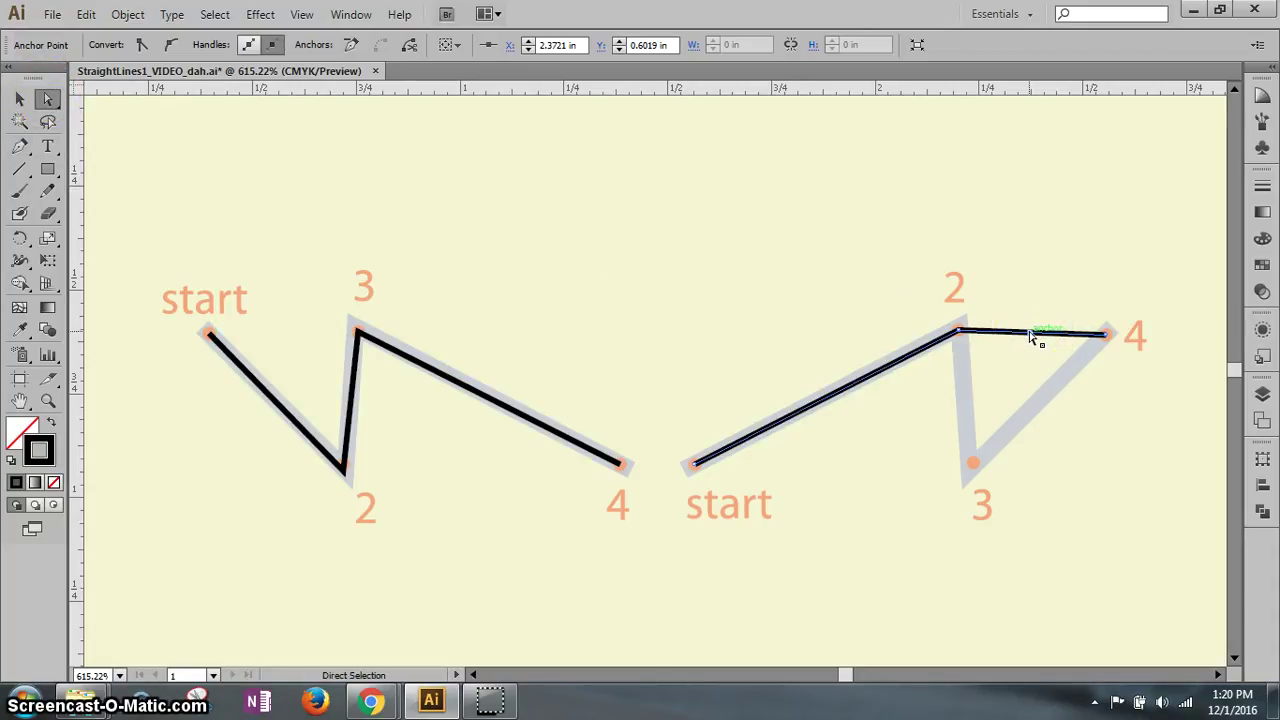
drag(1030, 335, 973, 466)
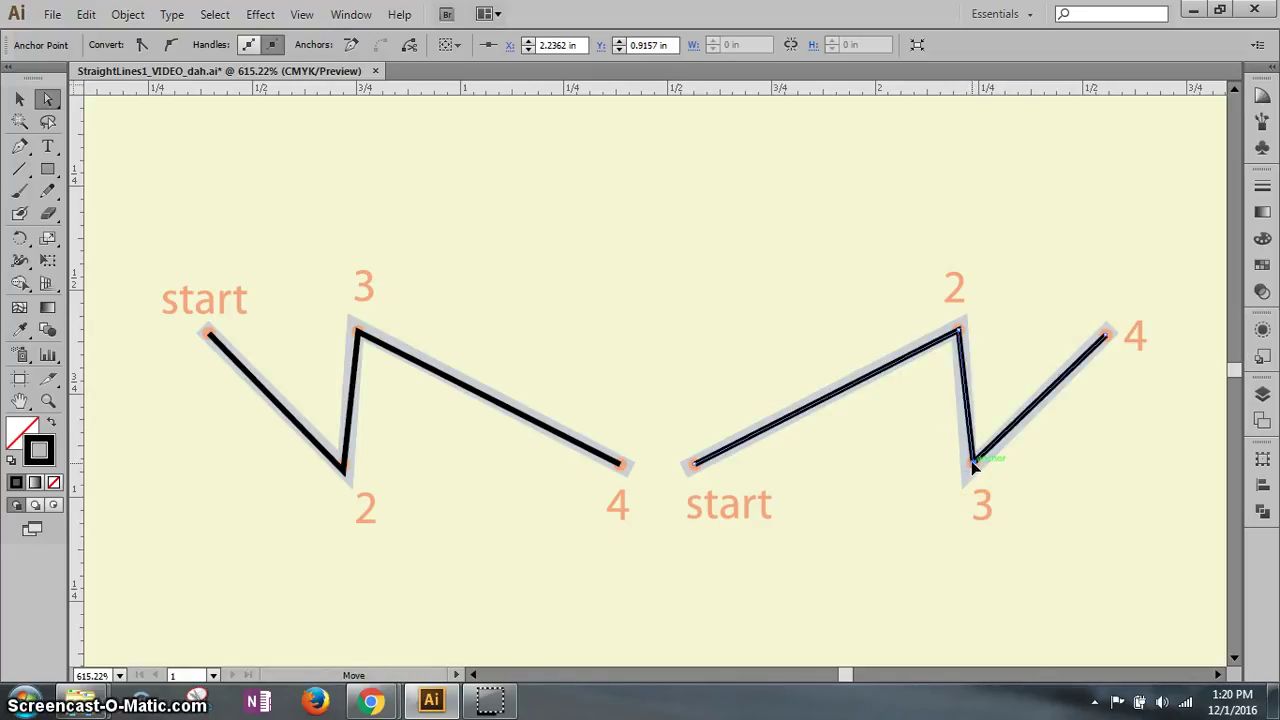
key(v)
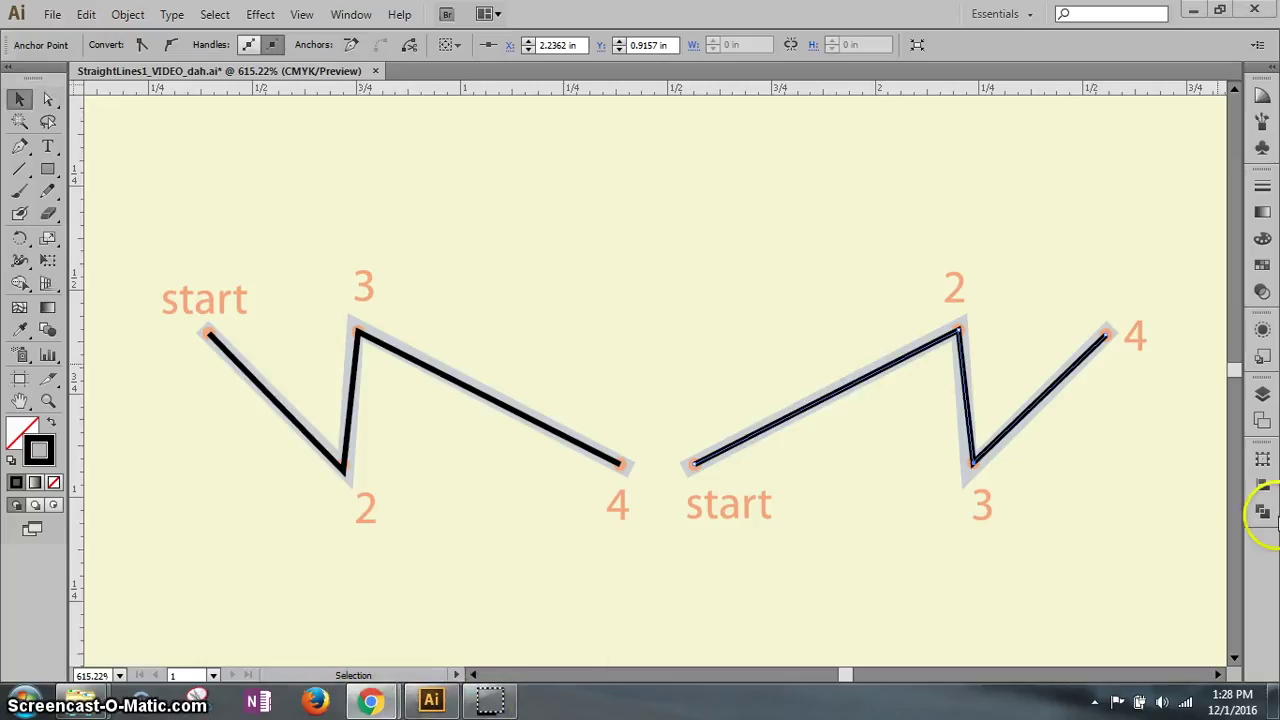
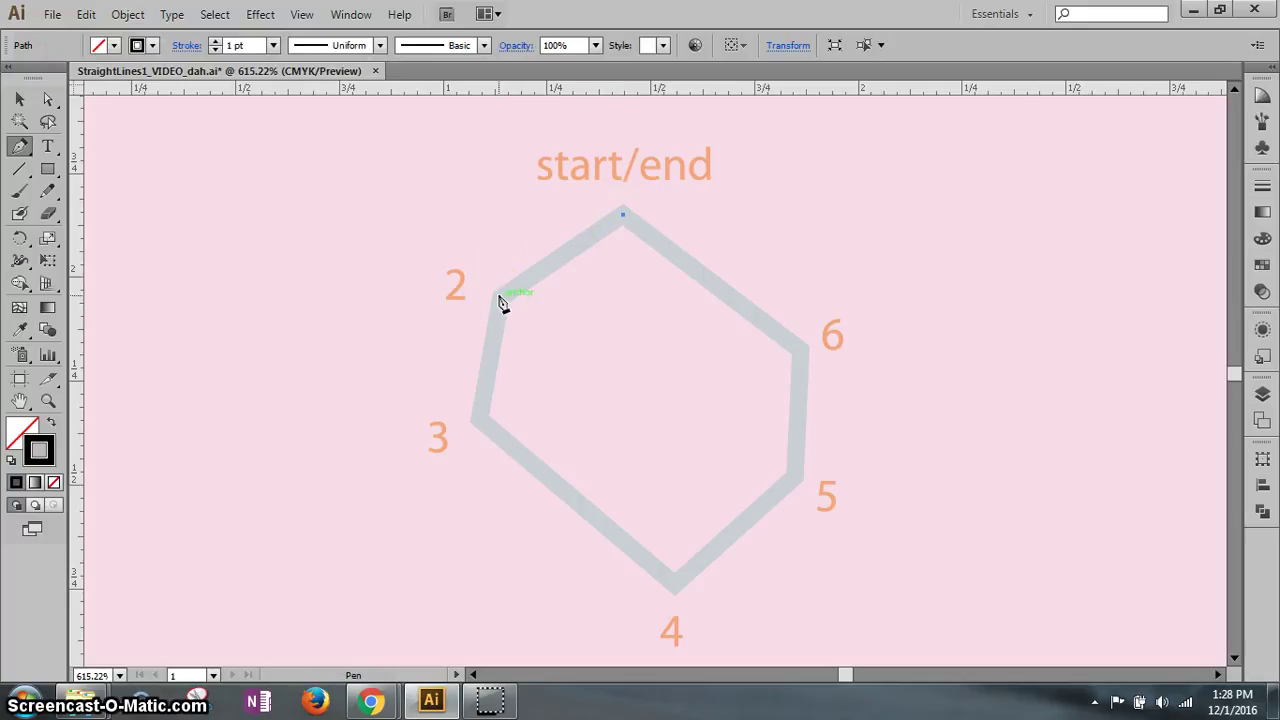
Trace the six-sided shape in the pink section with the Pen tool through points 2 to 6, closing the path at the start/end point.
click(500, 297)
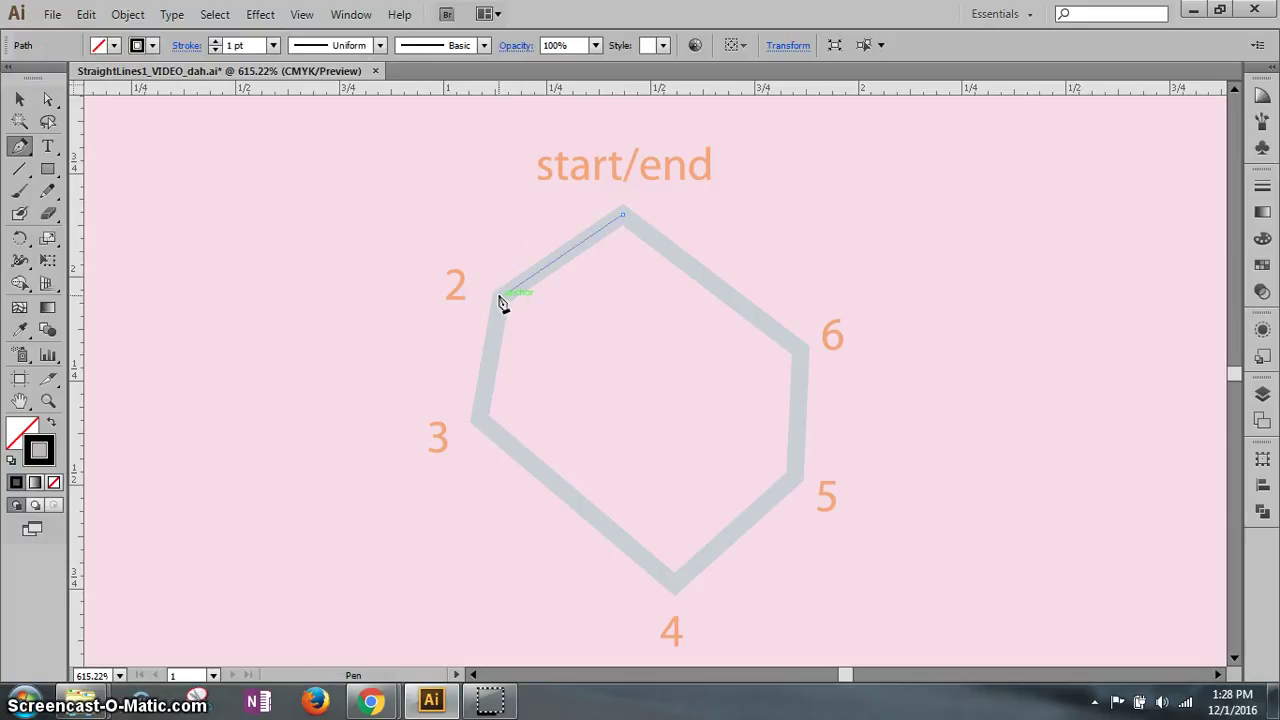
click(480, 416)
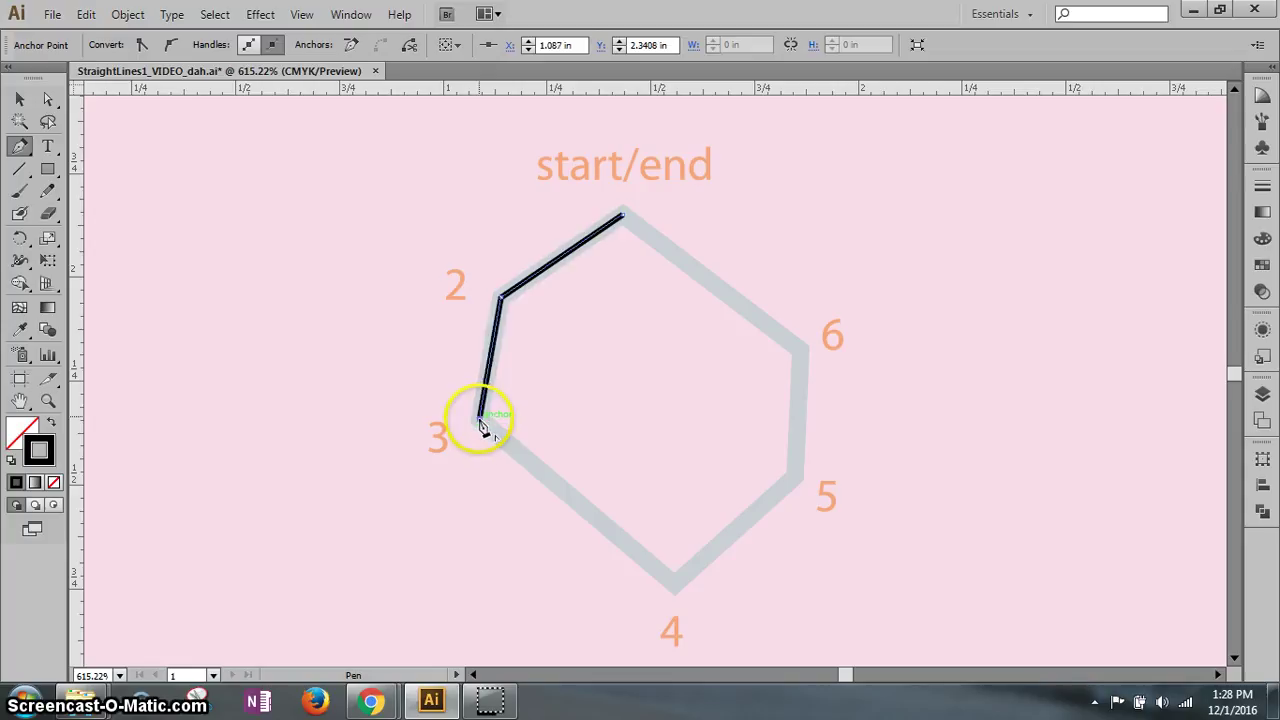
click(672, 584)
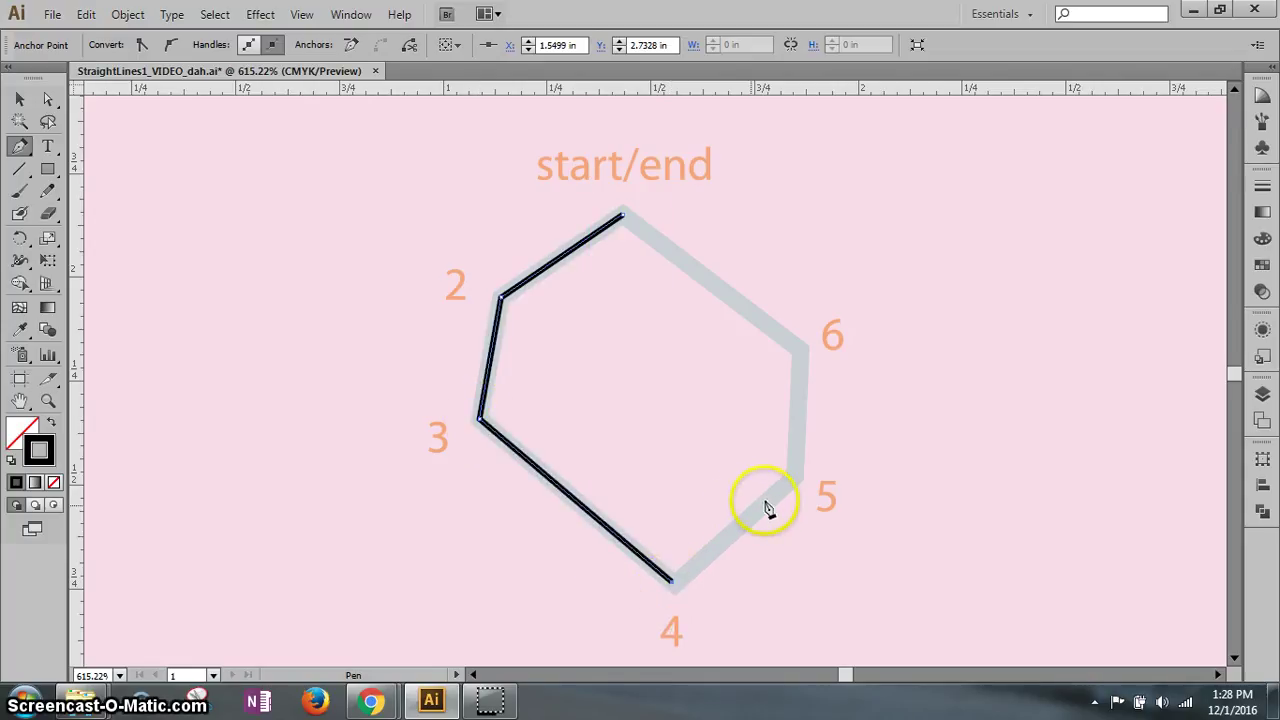
click(793, 486)
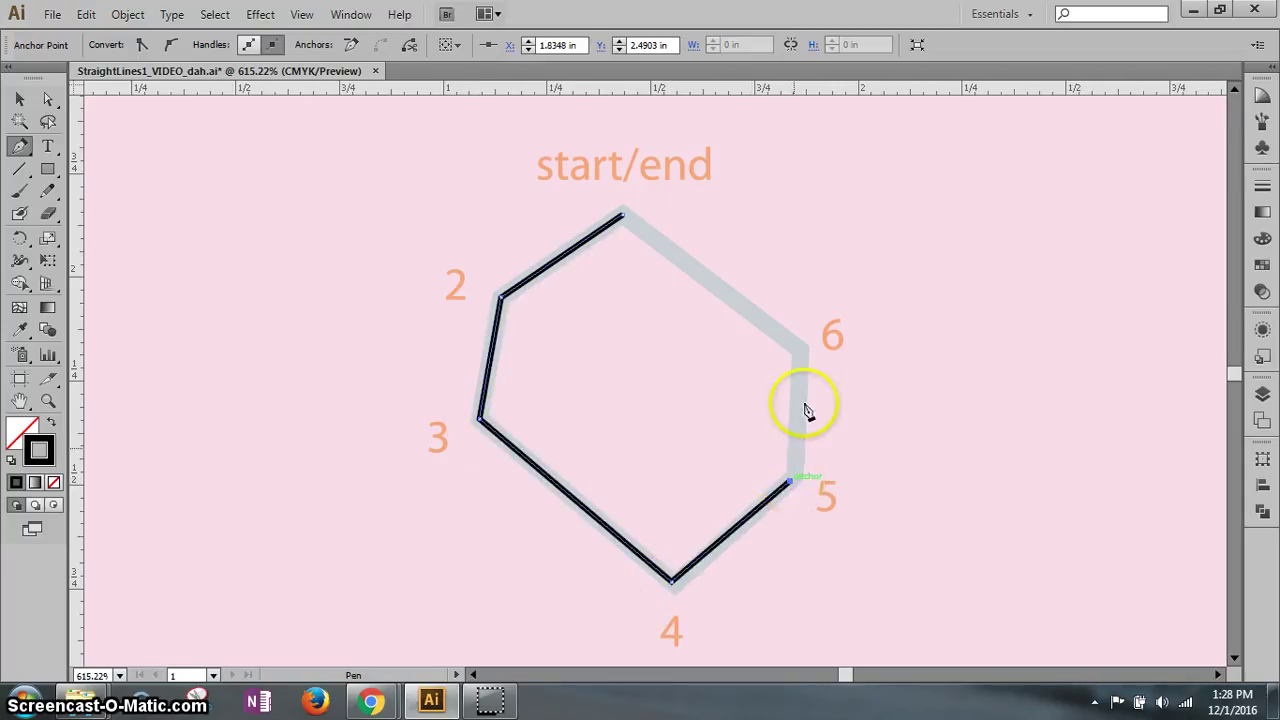
click(800, 351)
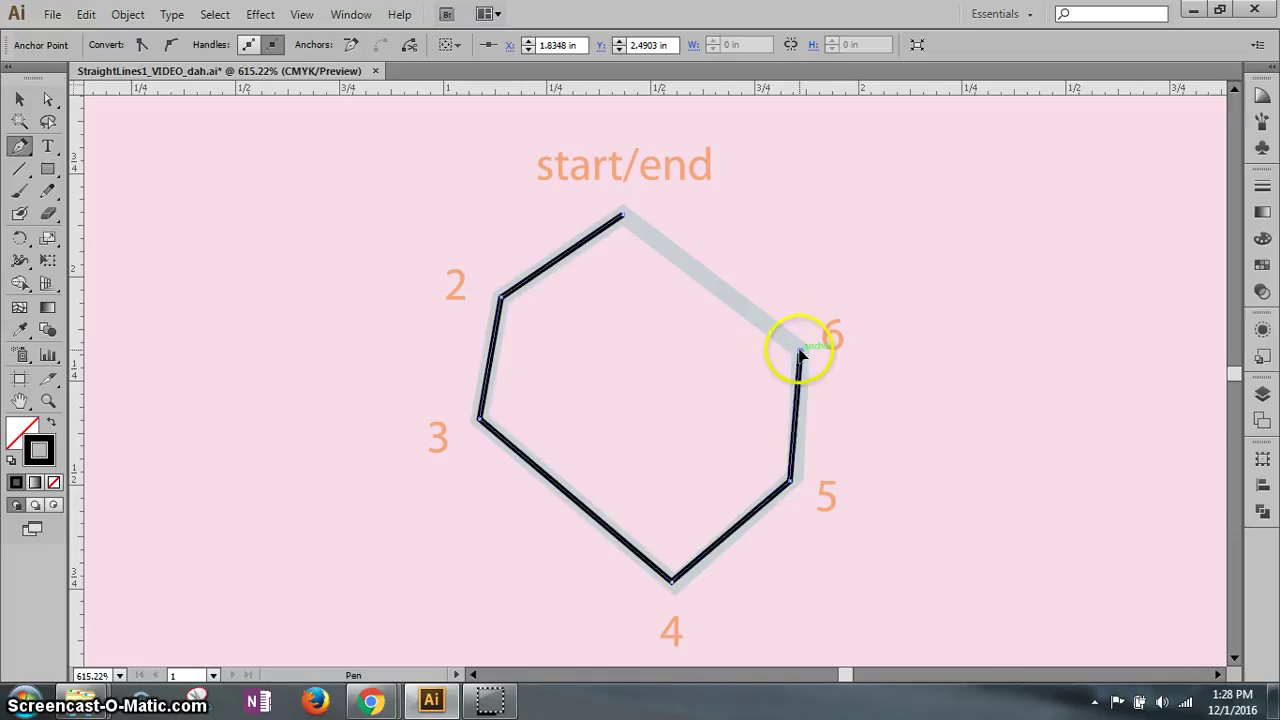
click(624, 216)
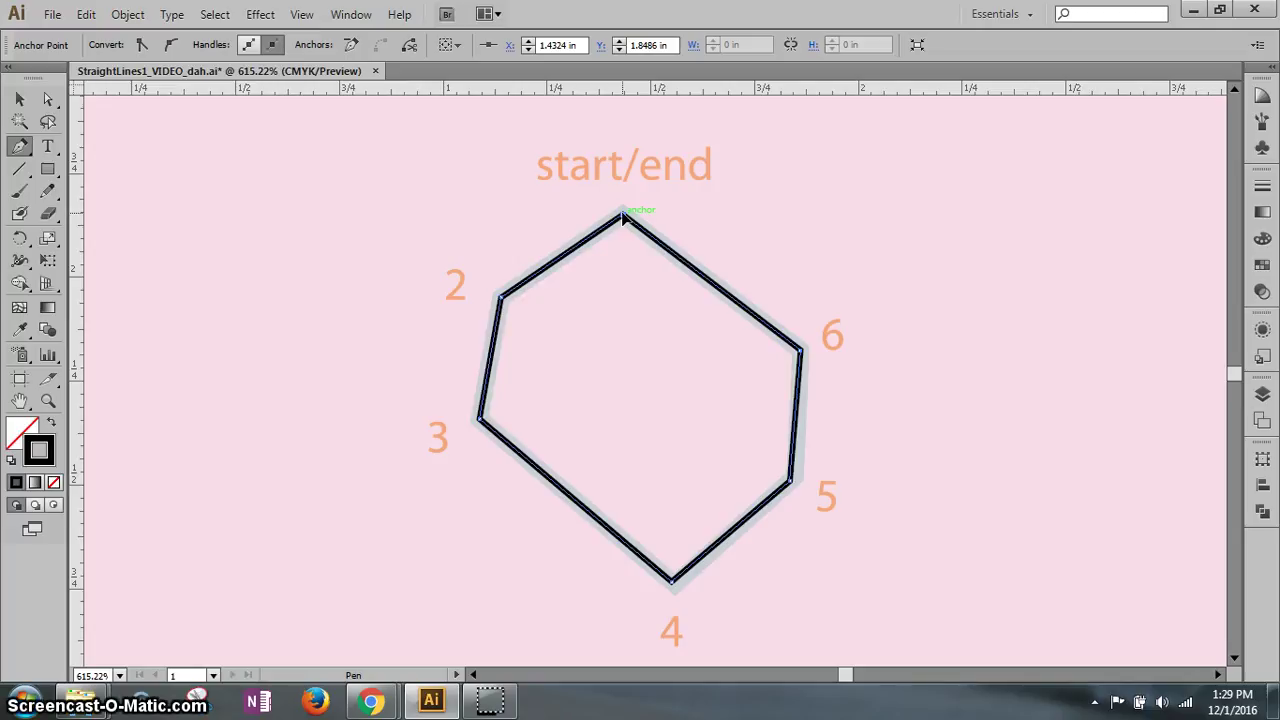
Direct-select the anchor points at 3 and 6 on the six-sided path and average them along the Horizontal axis.
click(48, 100)
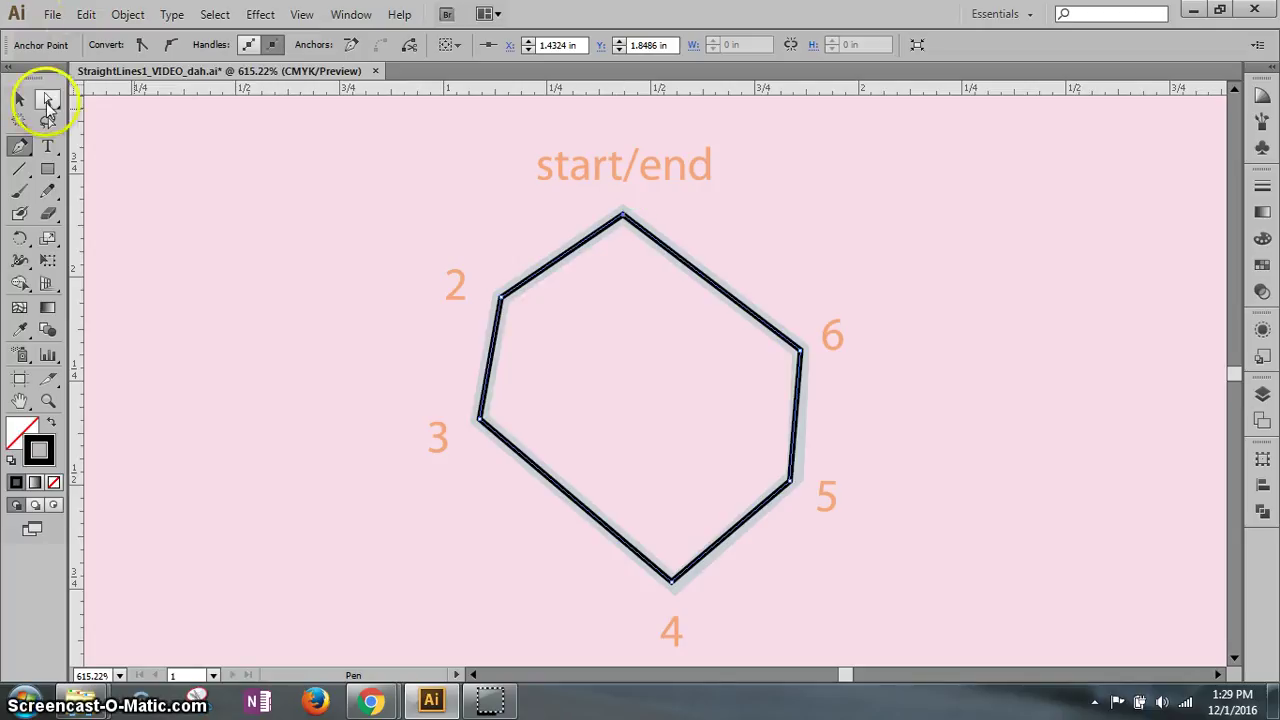
click(489, 298)
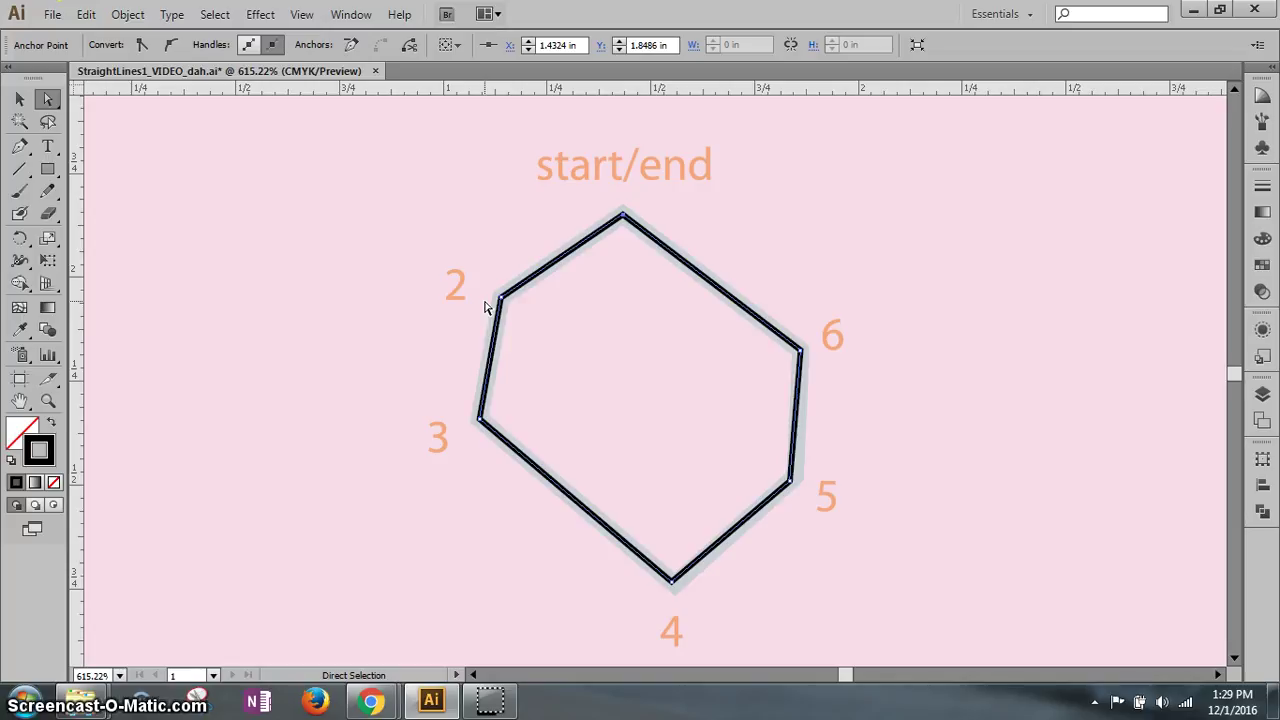
click(791, 409)
click(480, 420)
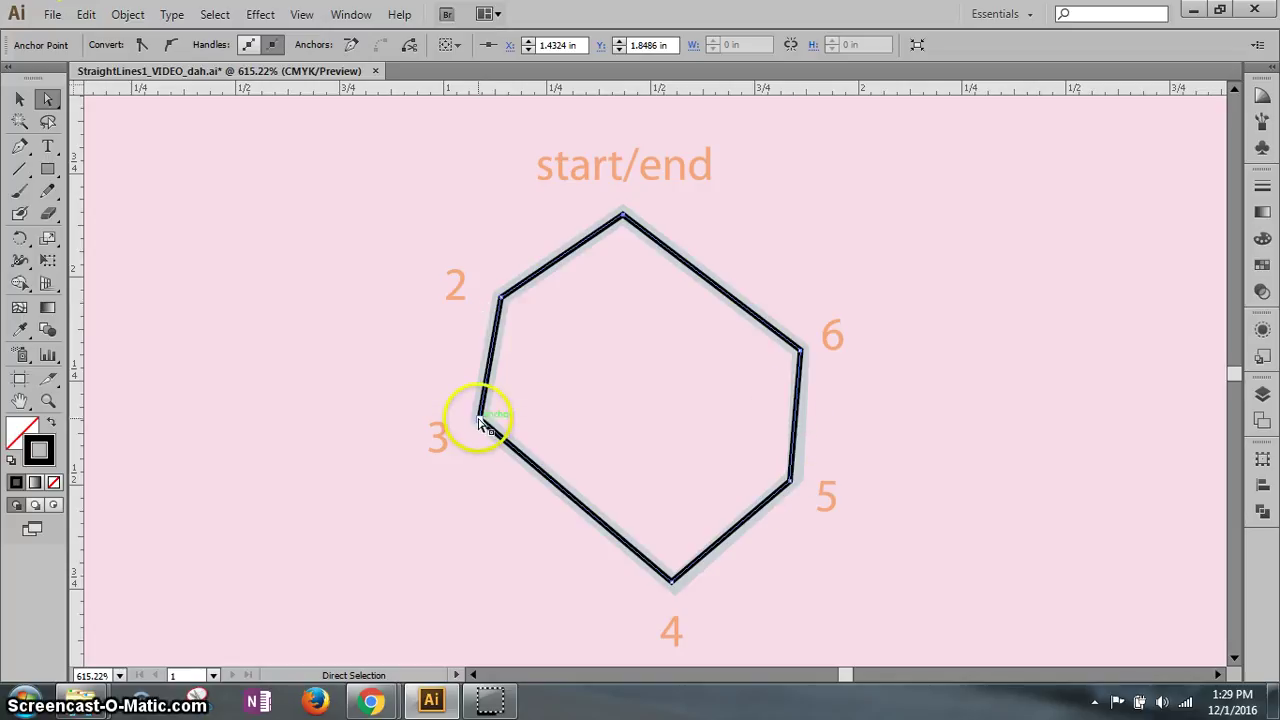
click(672, 454)
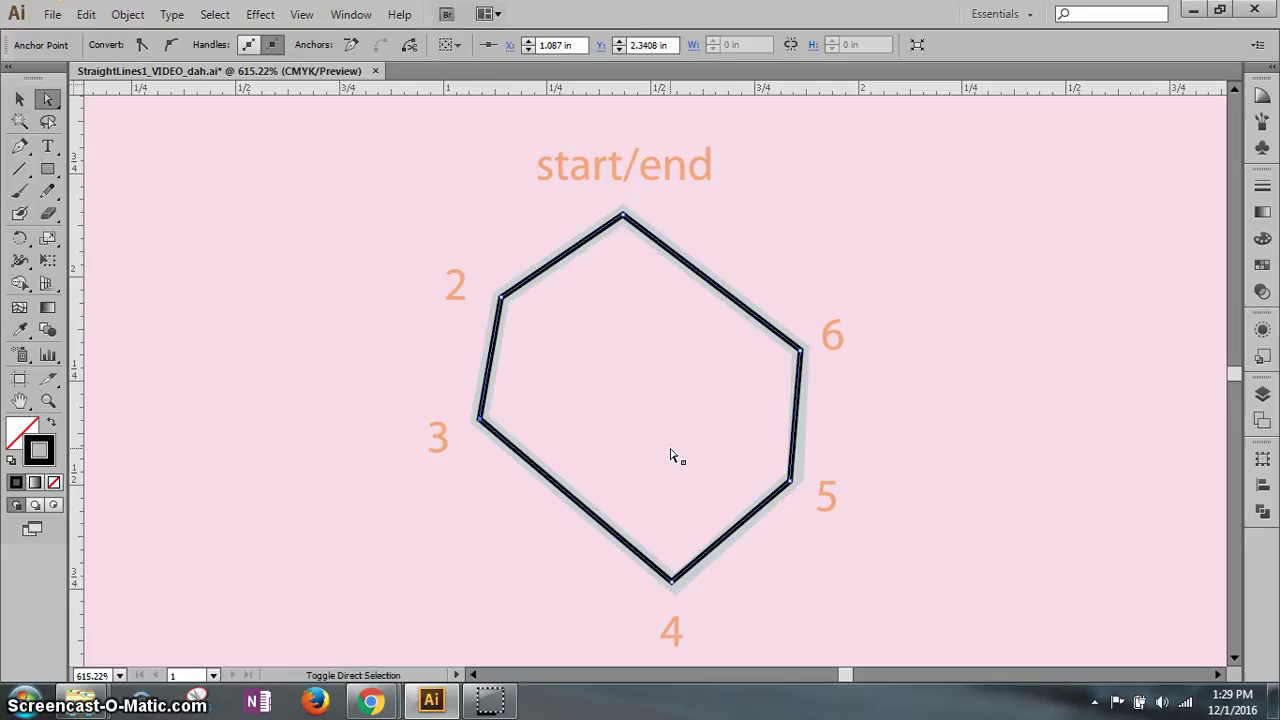
click(810, 427)
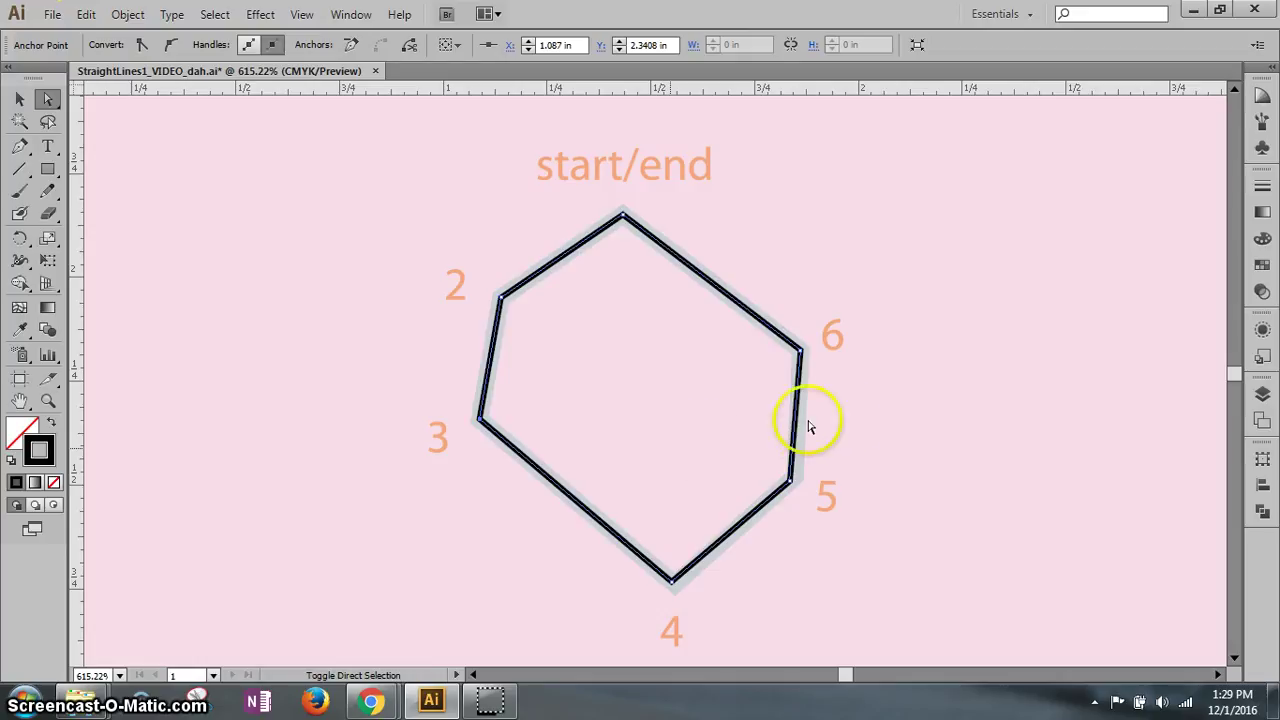
click(804, 356)
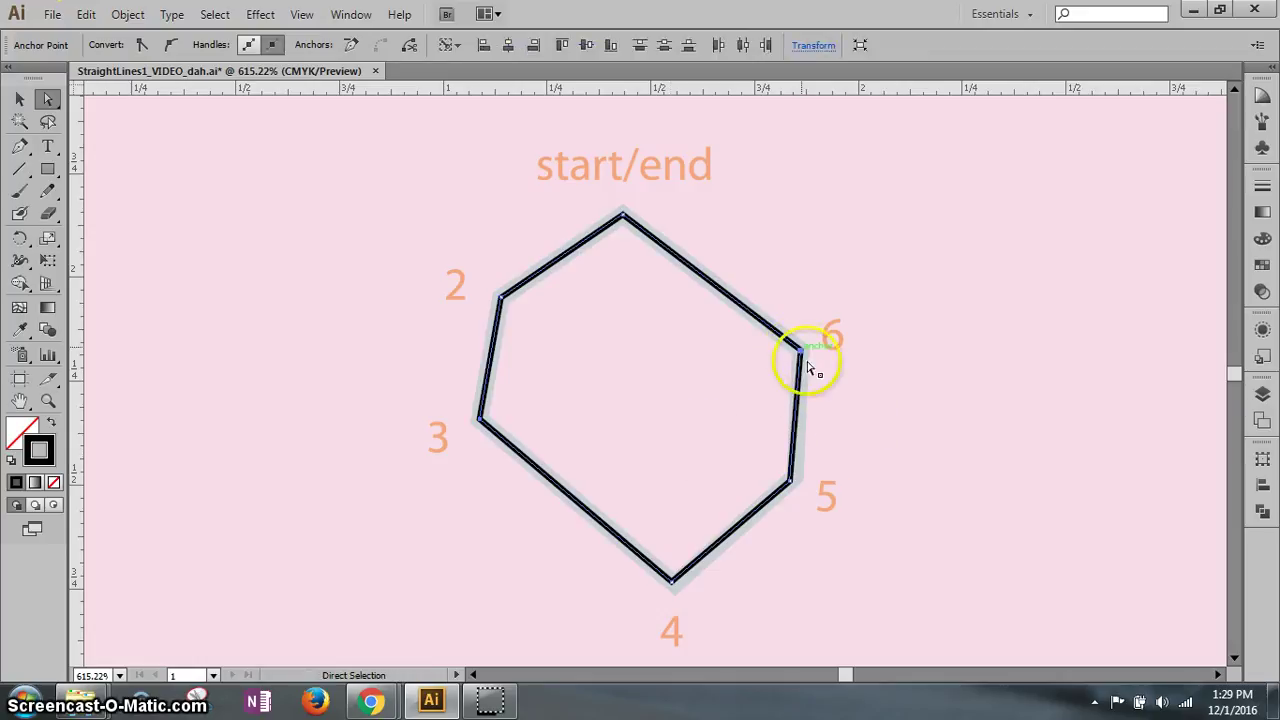
click(481, 420)
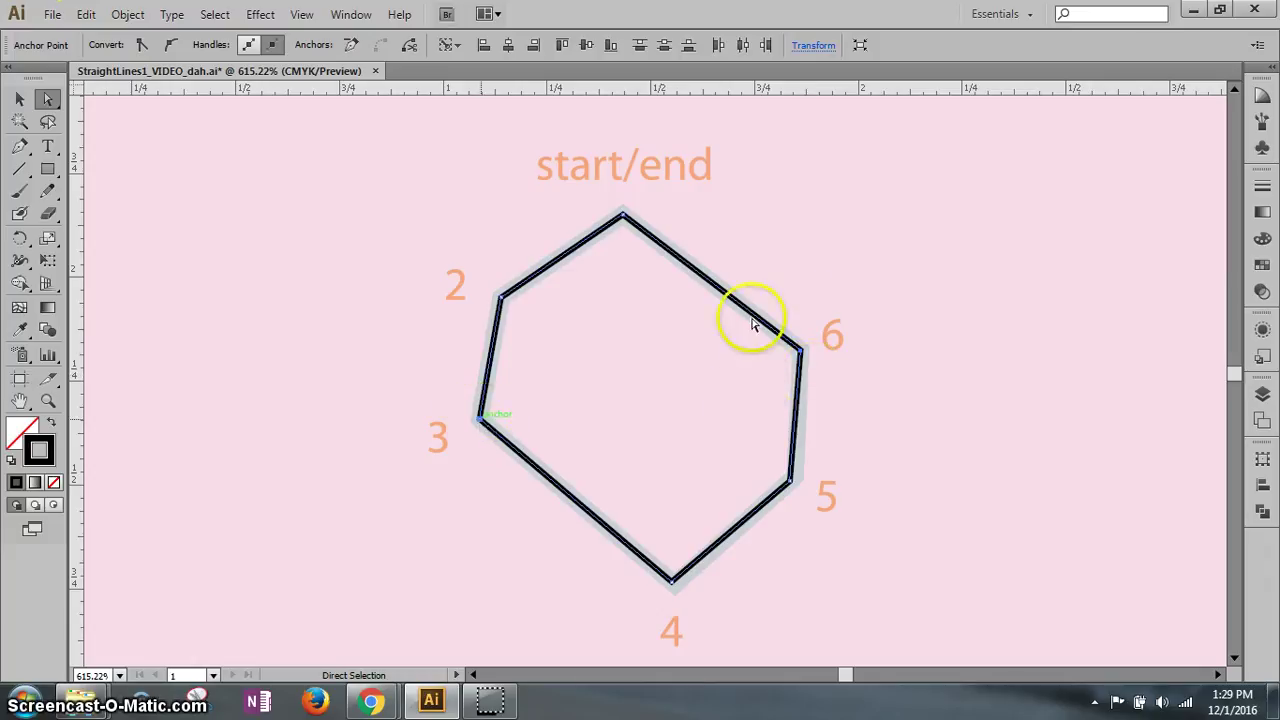
drag(755, 328, 818, 354)
click(690, 355)
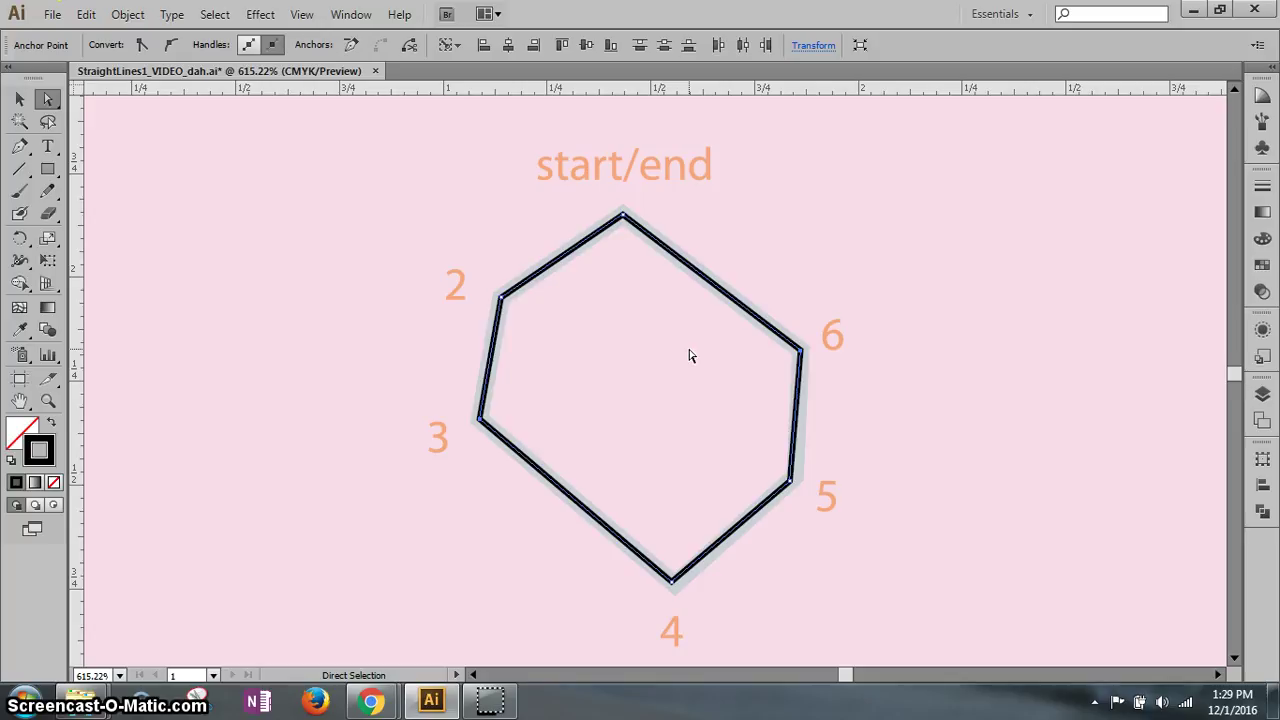
drag(503, 292, 318, 183)
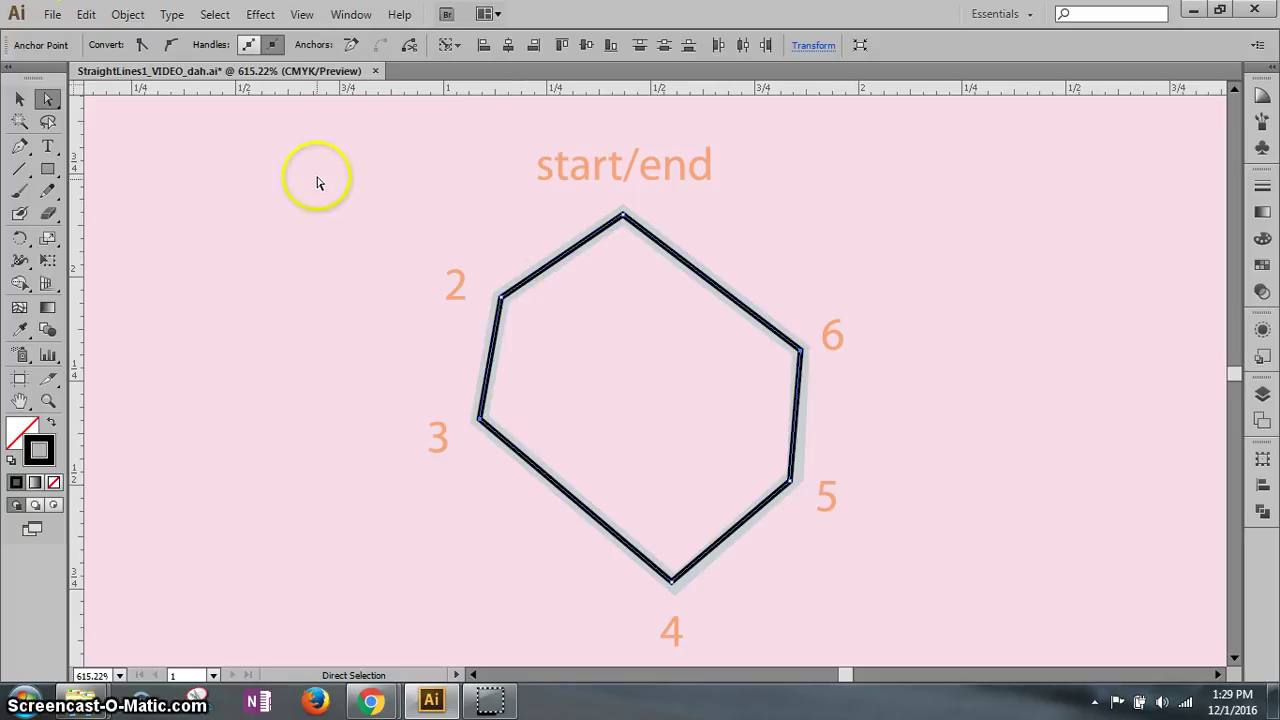
click(128, 14)
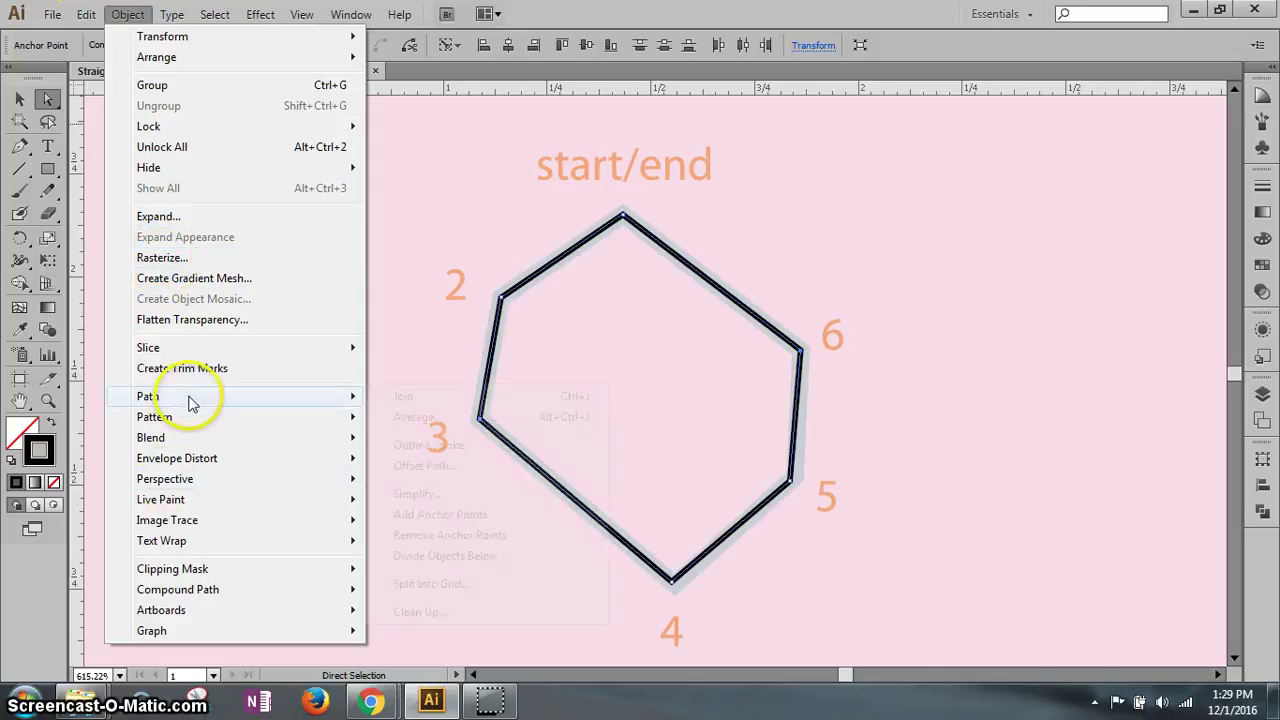
mouse_move(243, 400)
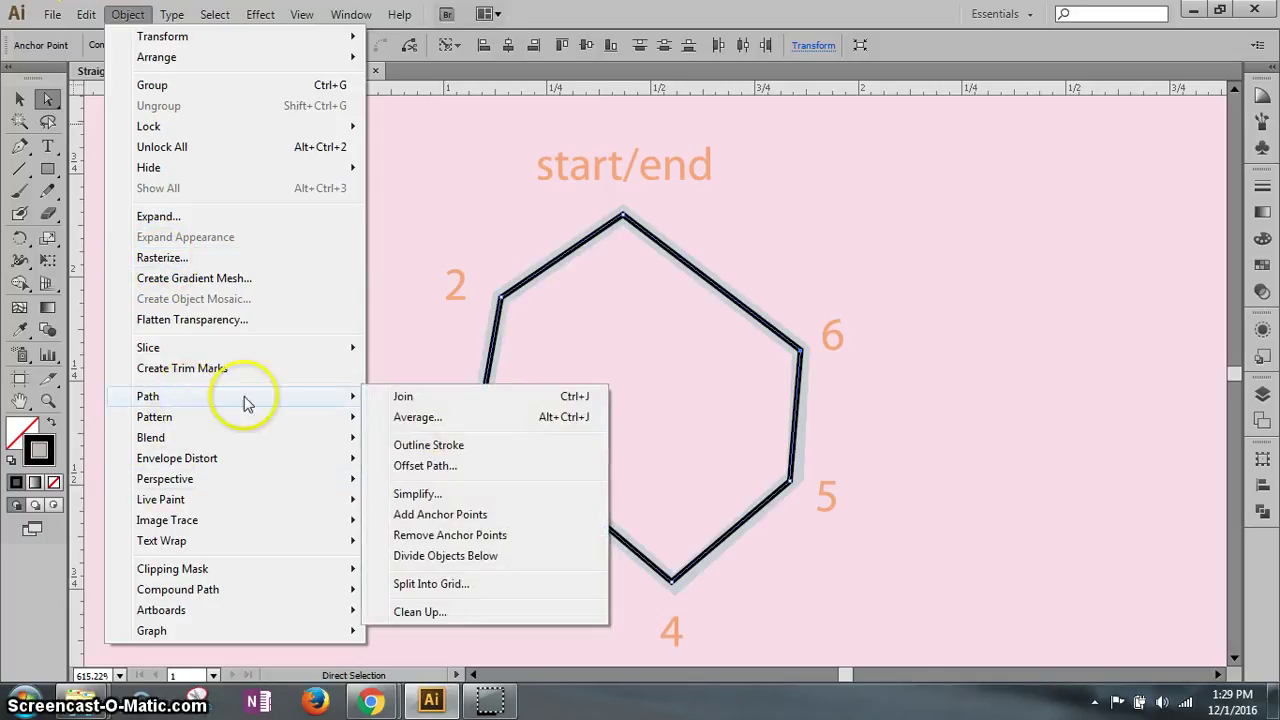
click(418, 418)
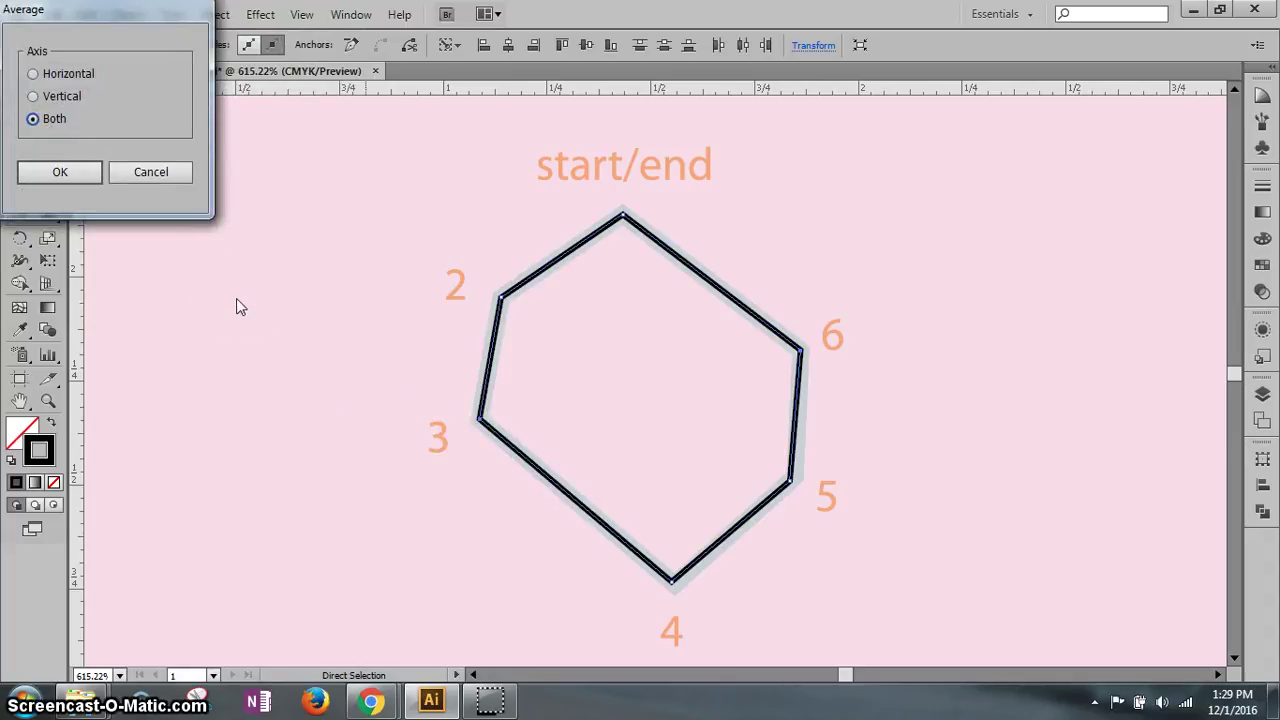
click(73, 76)
click(54, 172)
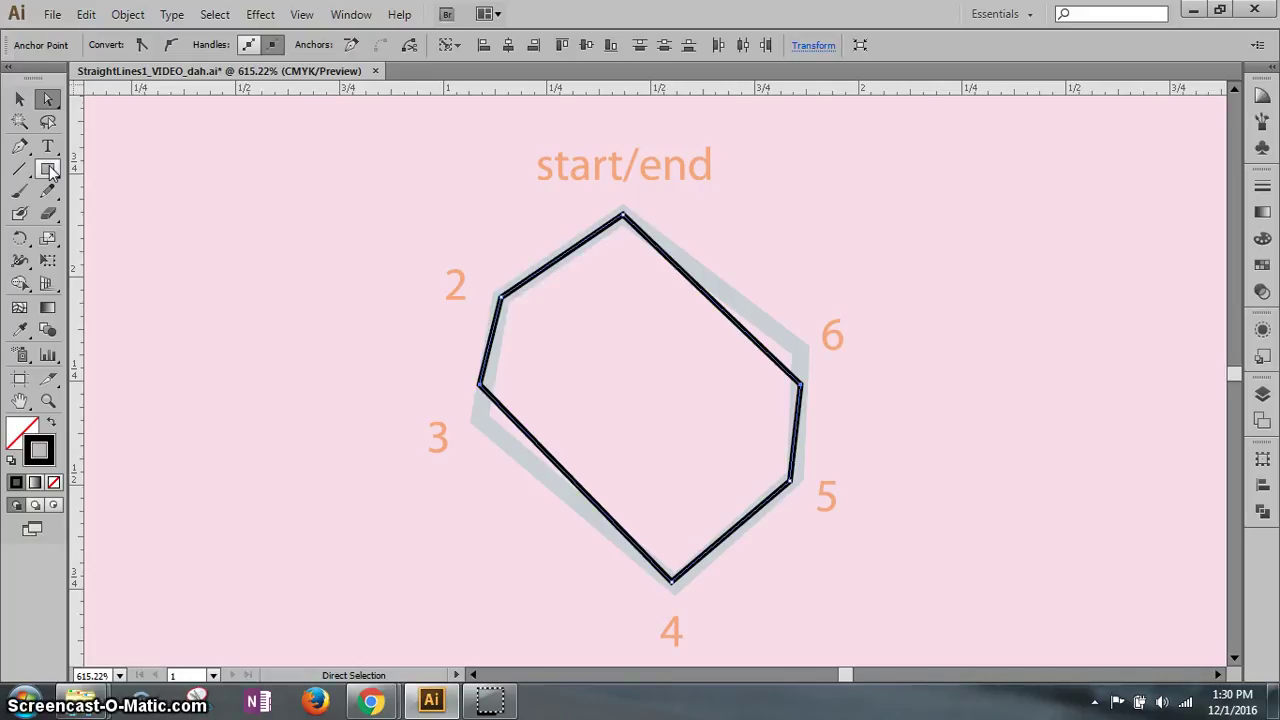
Select the start/end anchor and the anchor at point 4 together and average them along the Vertical axis.
click(622, 216)
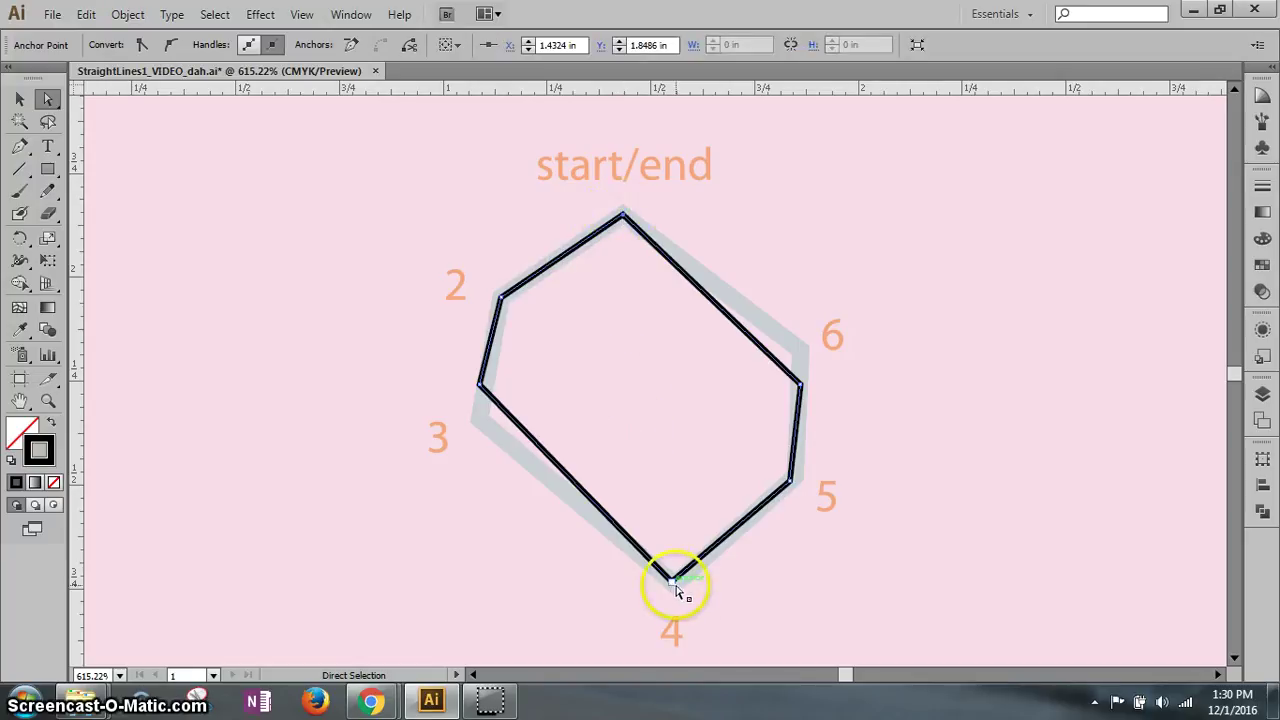
drag(676, 591, 671, 580)
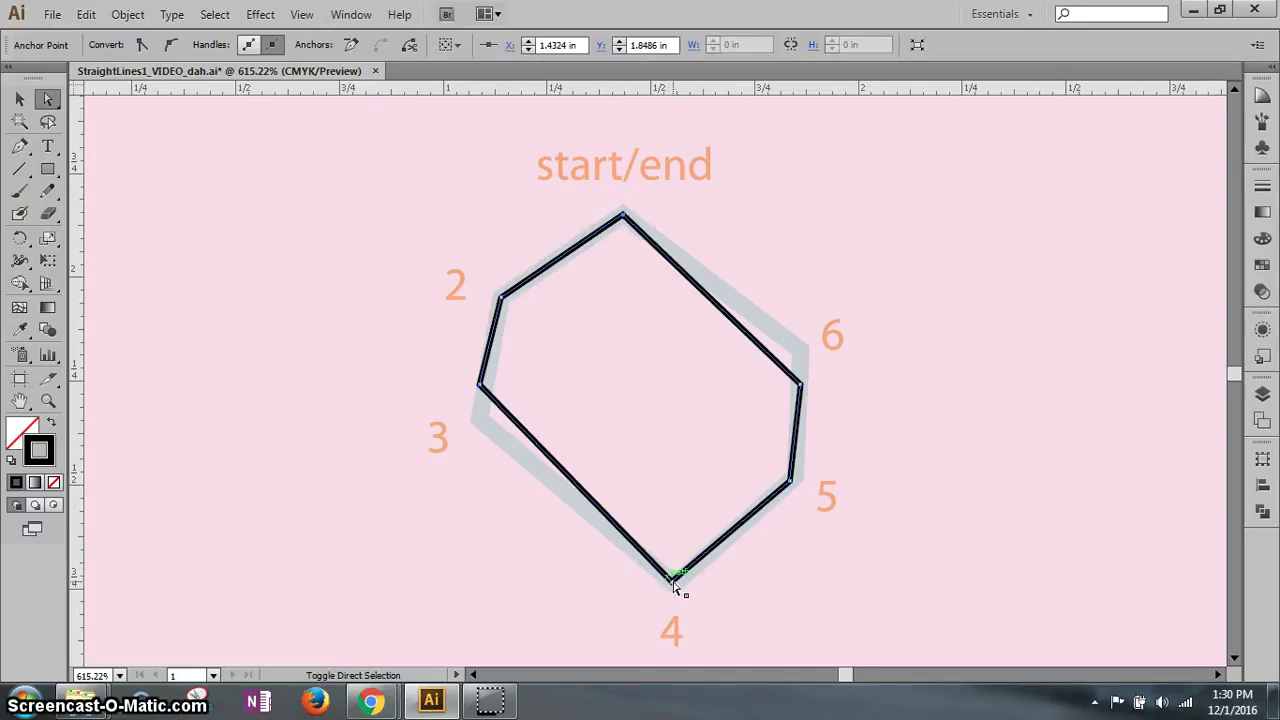
click(674, 583)
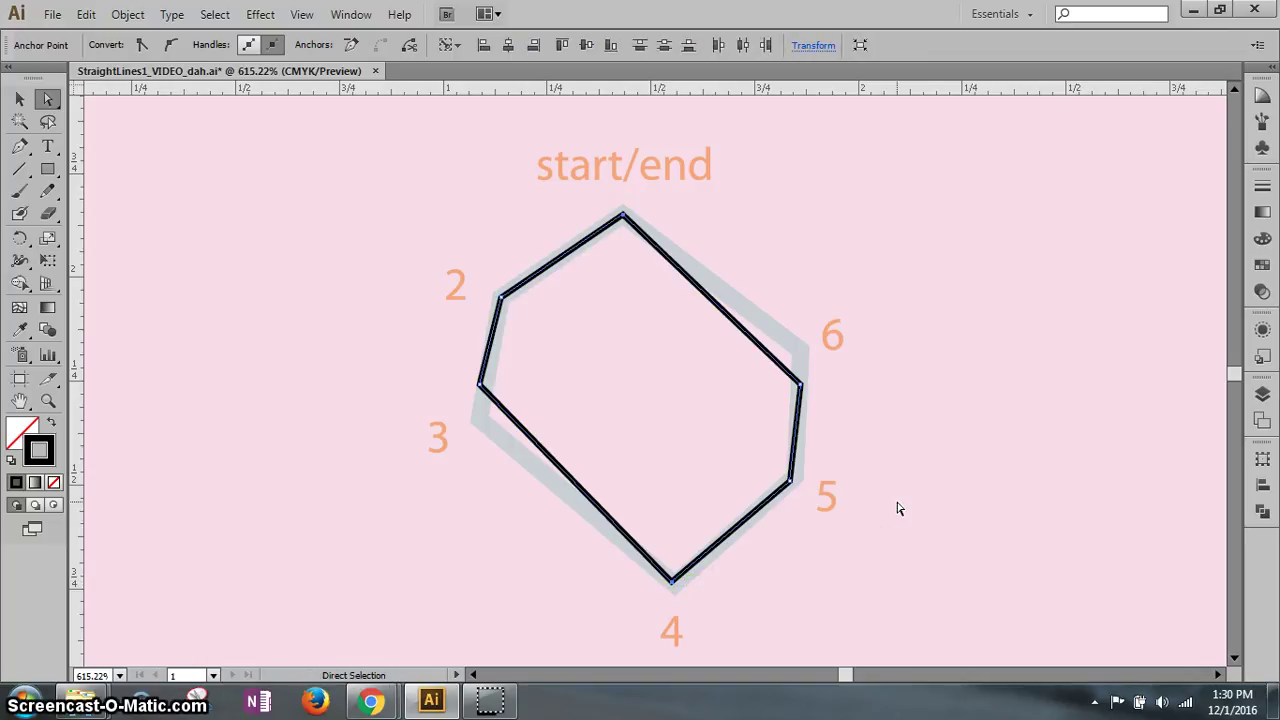
click(127, 14)
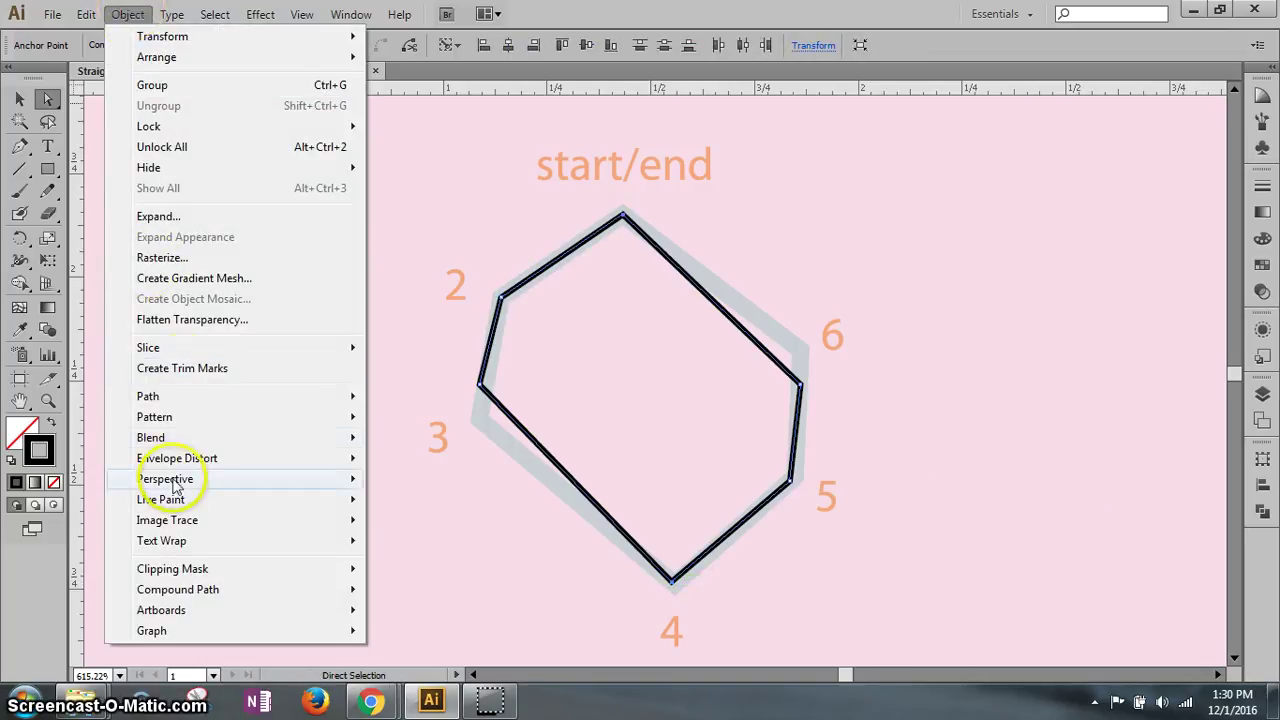
mouse_move(163, 400)
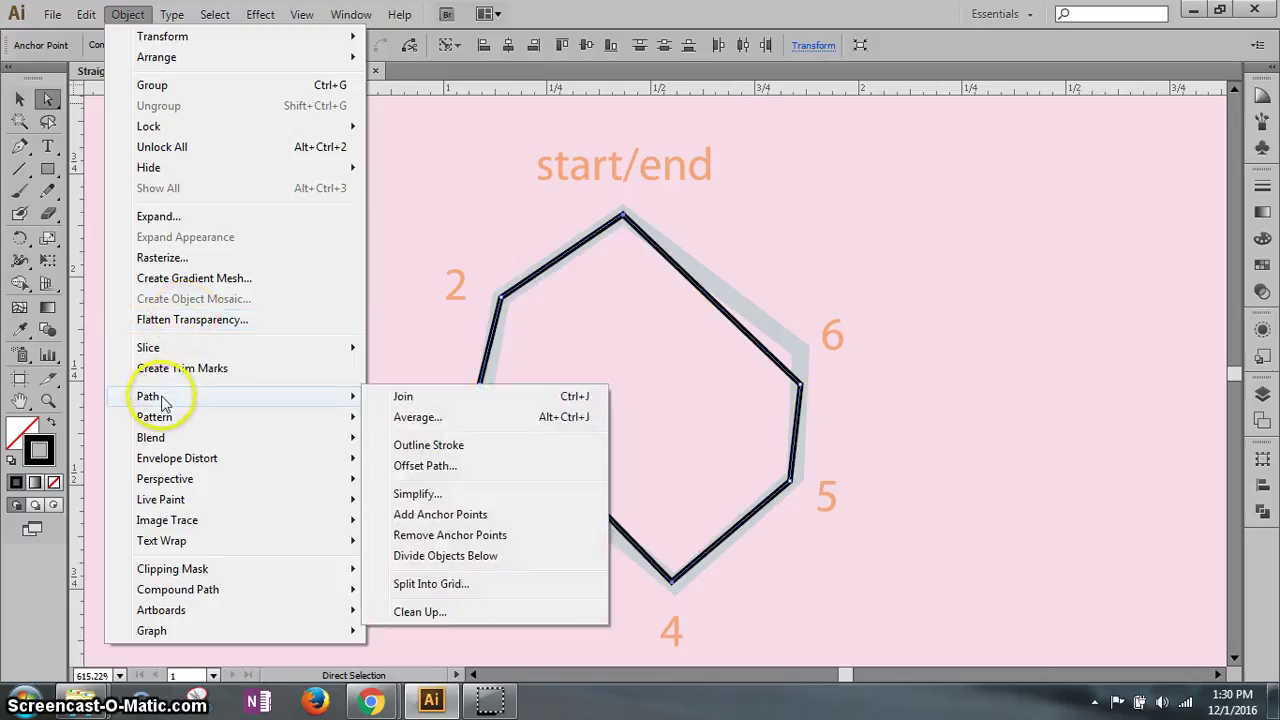
click(415, 417)
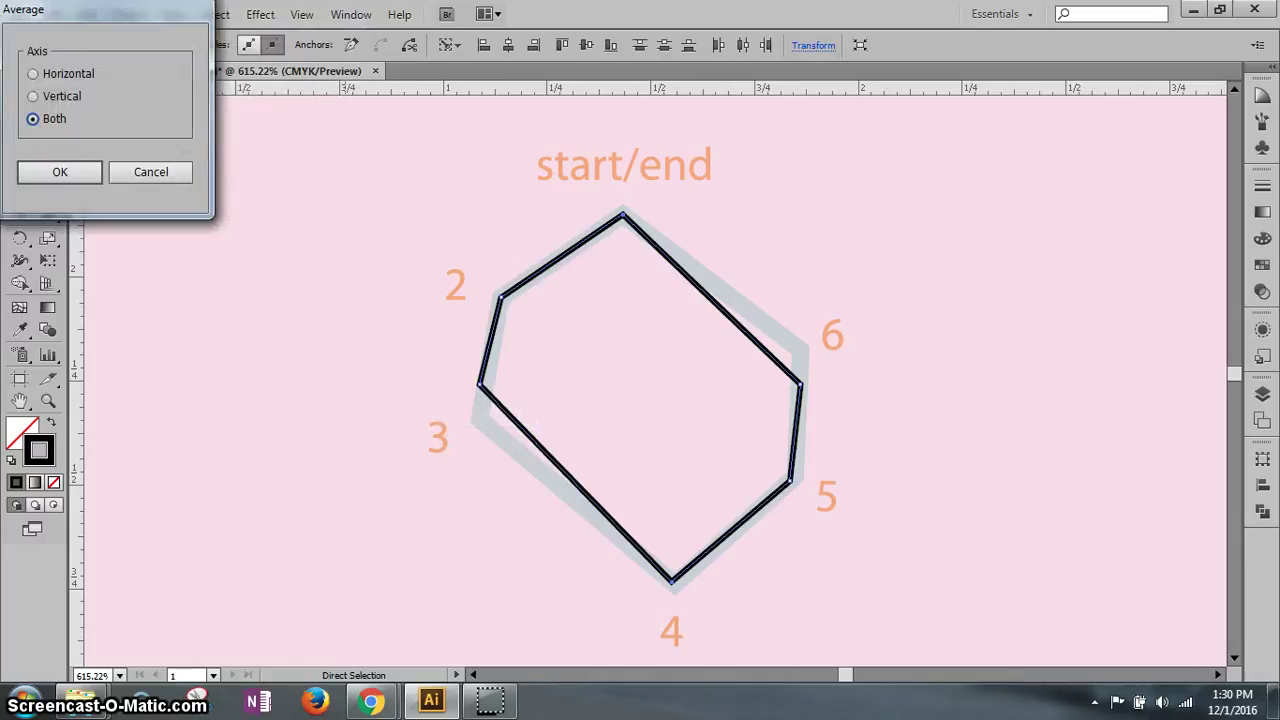
click(57, 96)
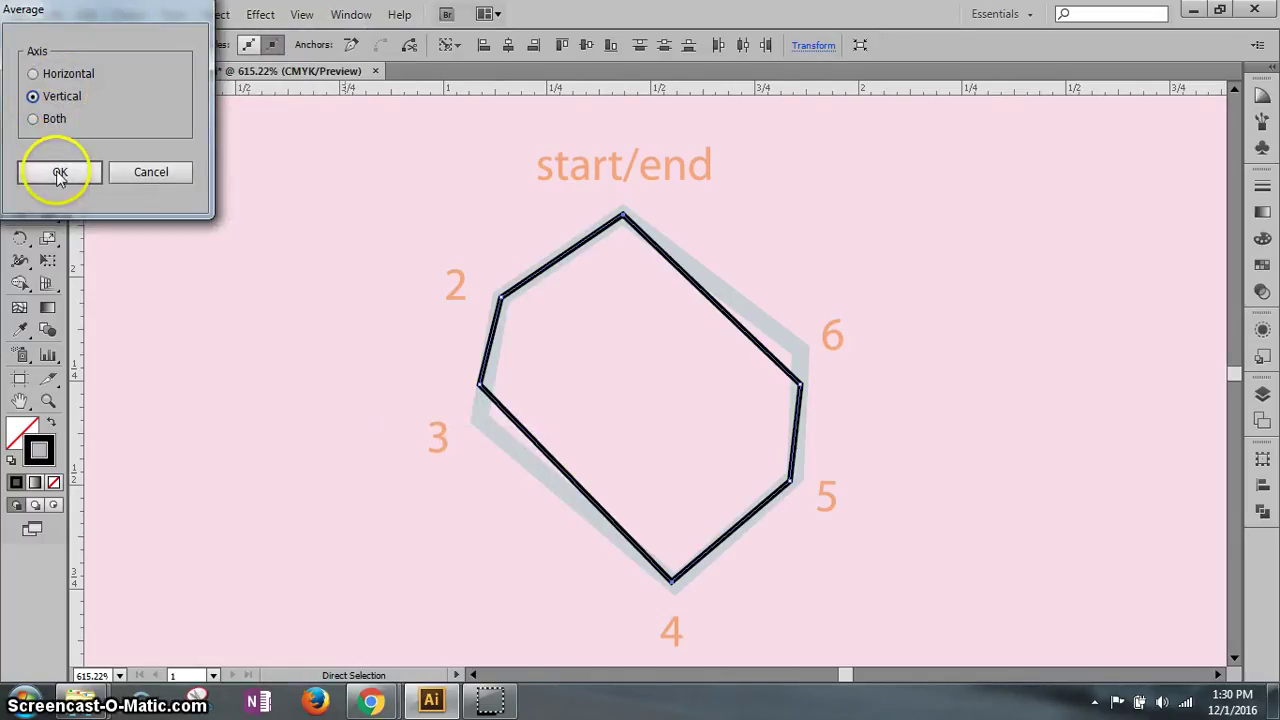
click(58, 174)
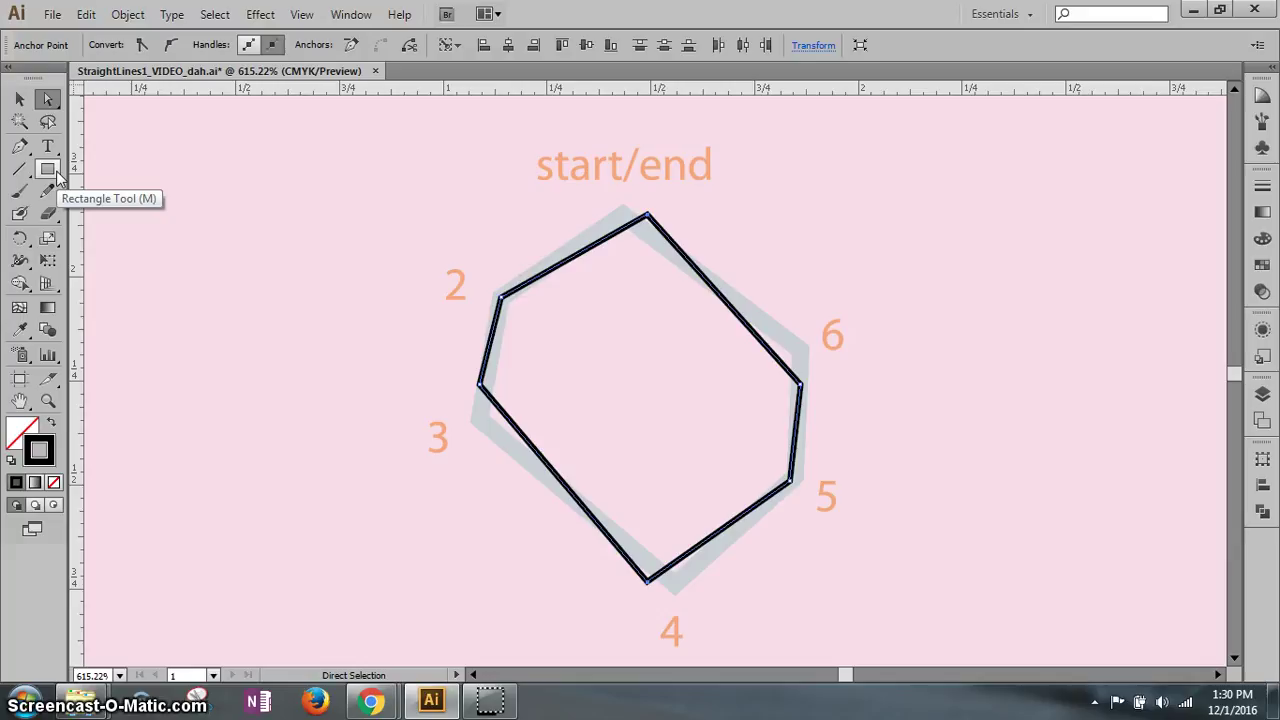
click(70, 178)
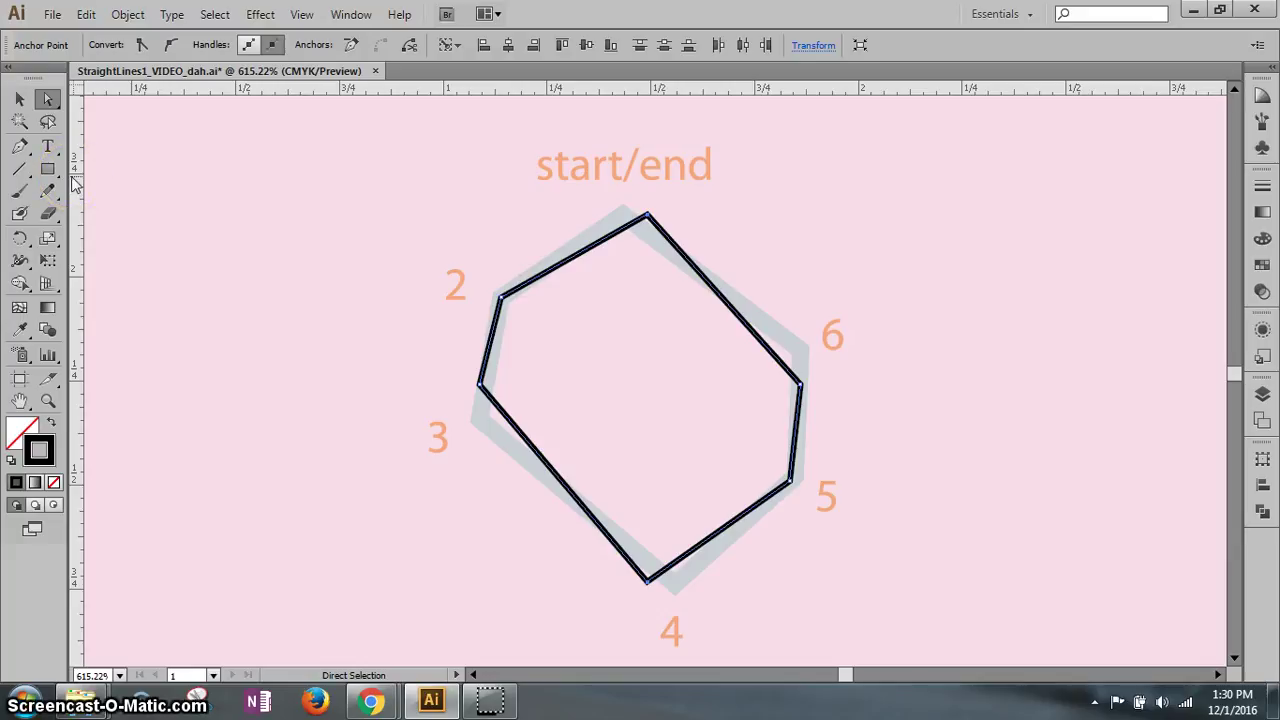
click(79, 174)
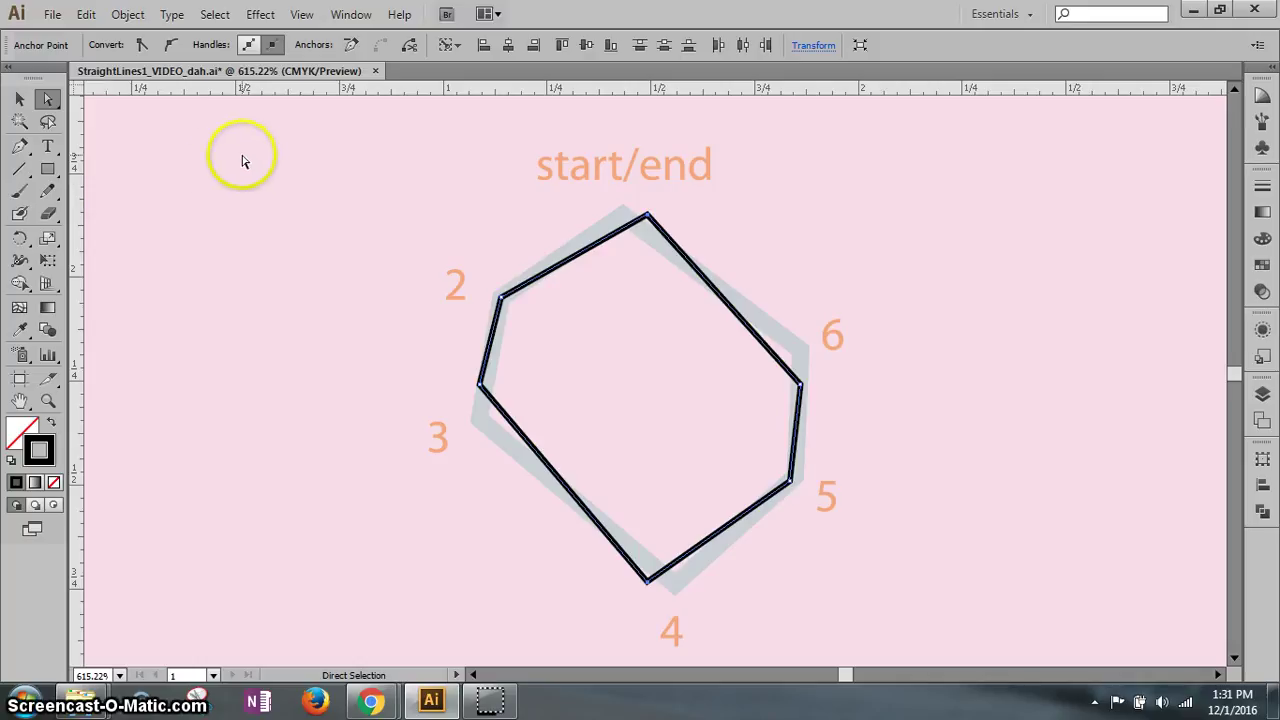
Select the anchors at points 2 and 5 together and average them along Both axes.
click(502, 299)
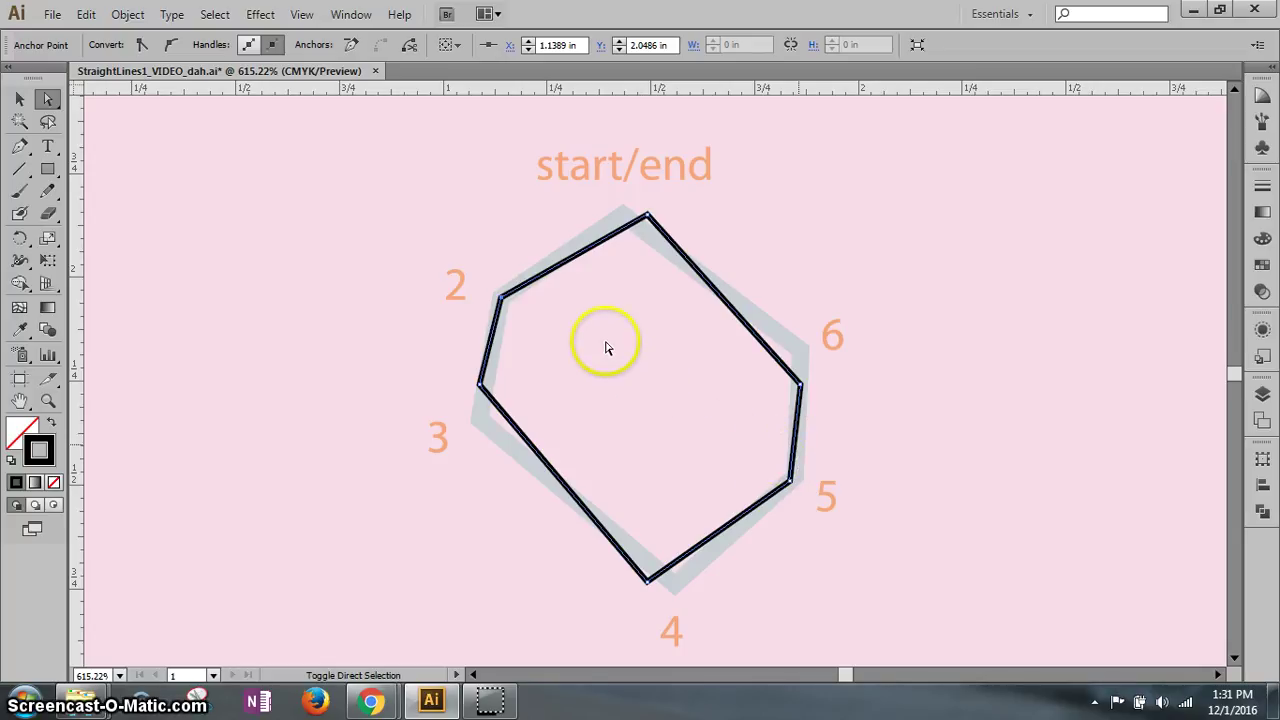
click(789, 483)
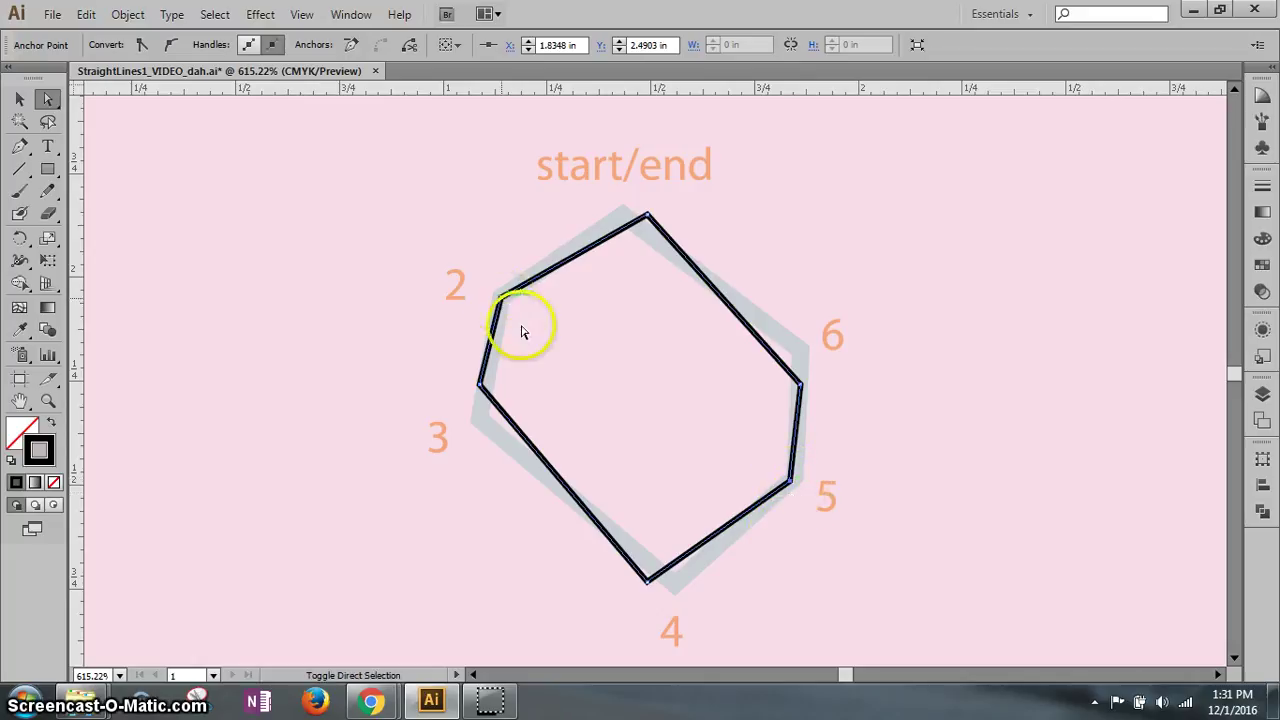
click(750, 497)
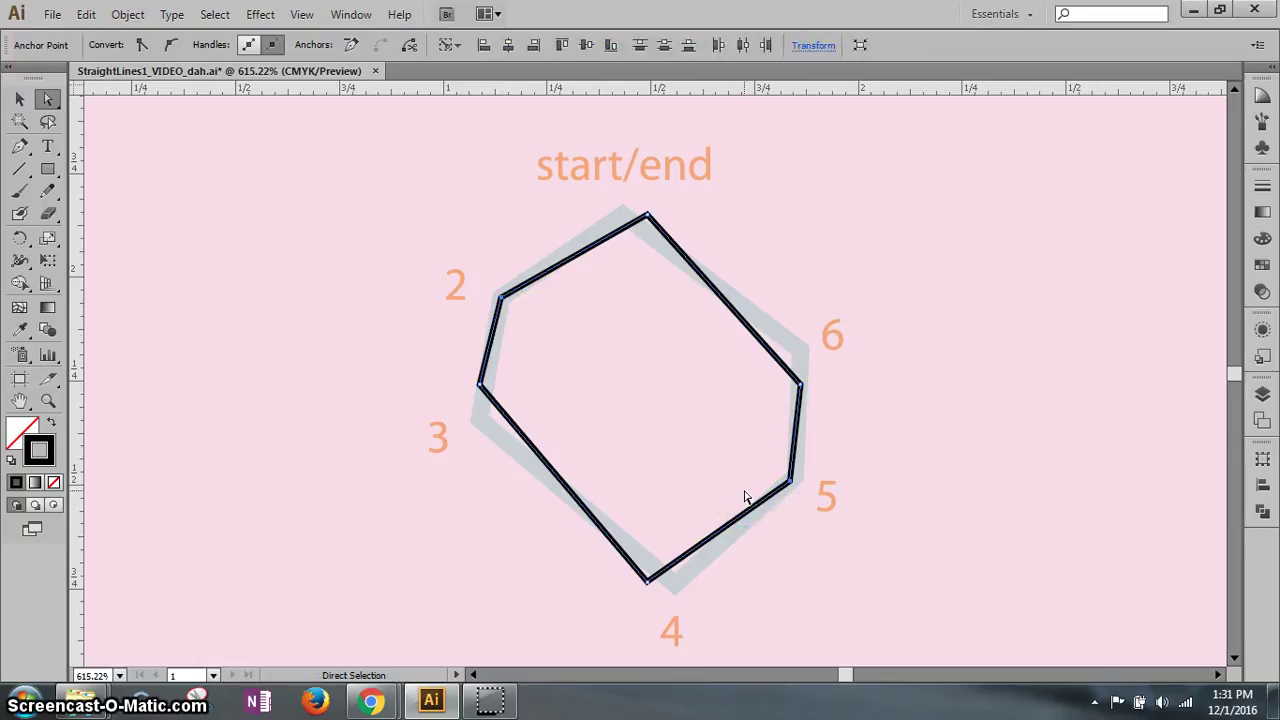
click(130, 15)
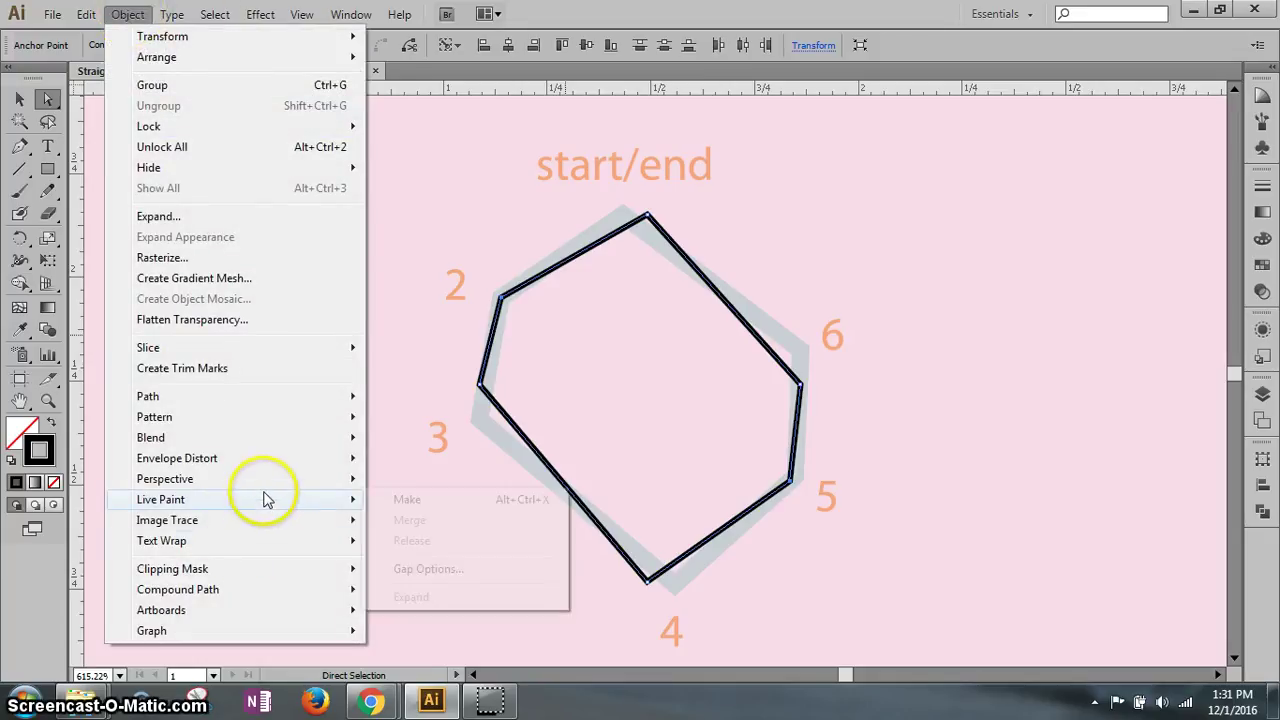
mouse_move(315, 396)
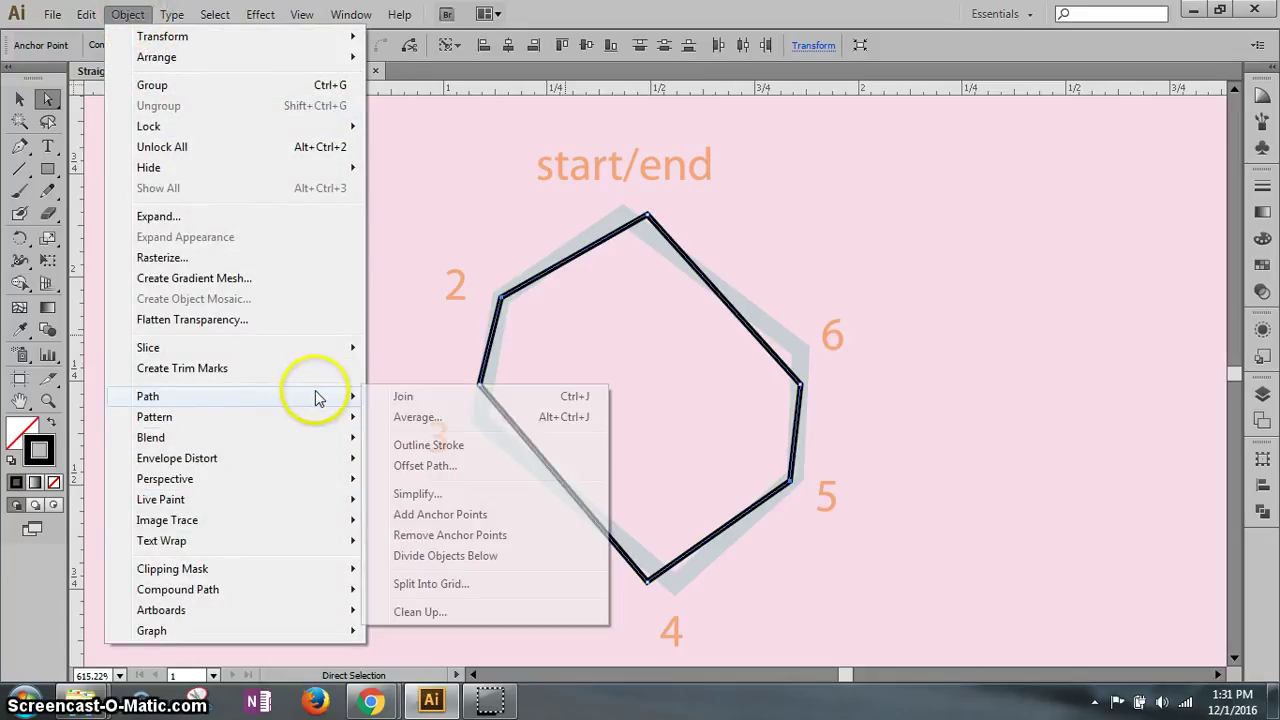
click(463, 421)
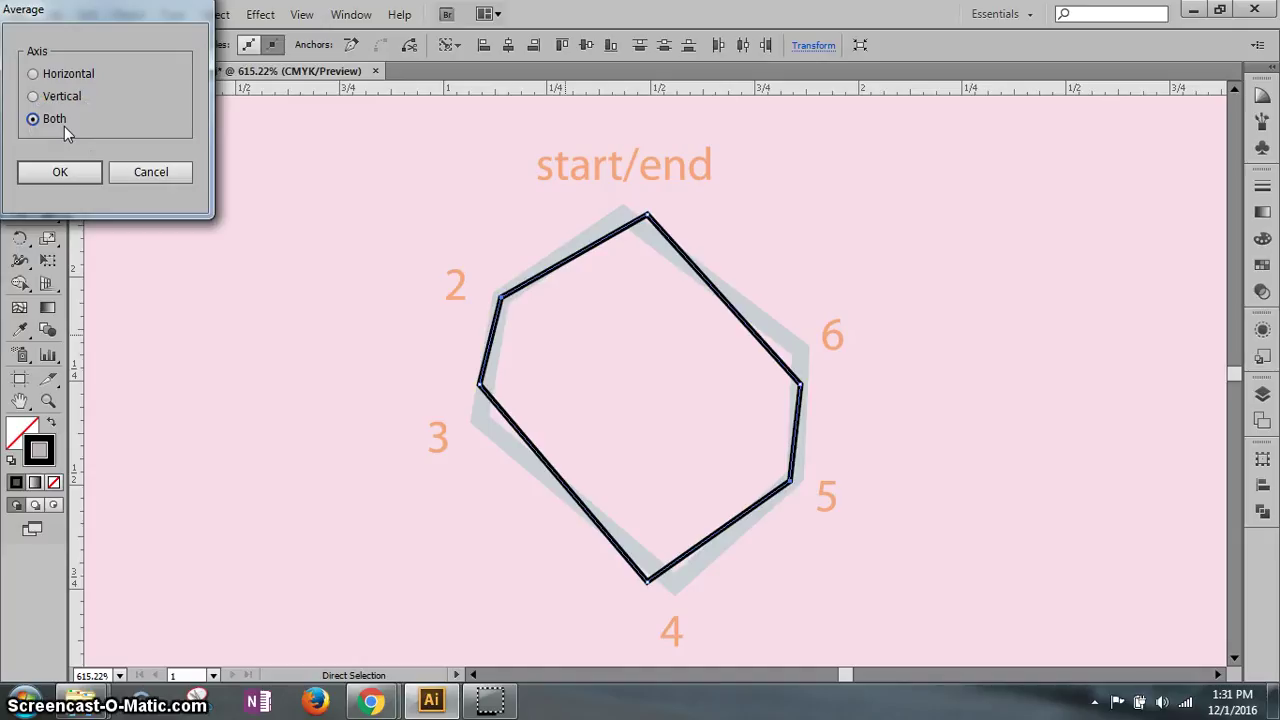
click(33, 118)
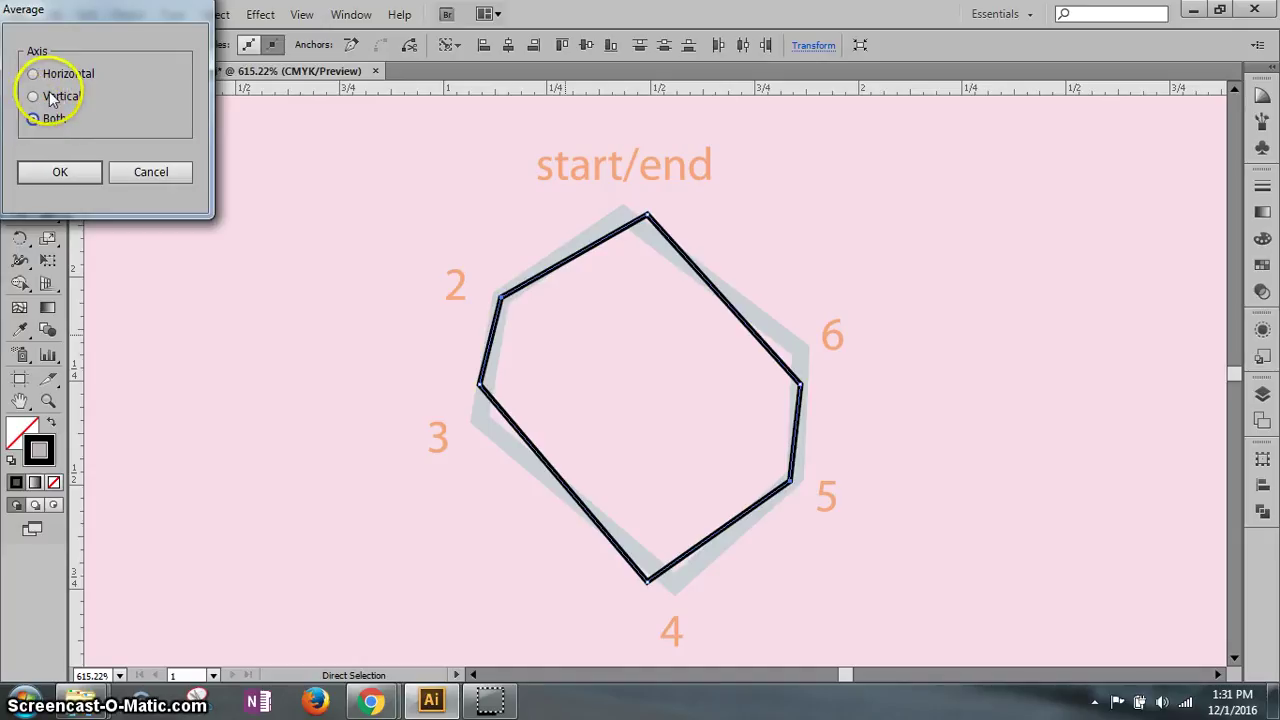
click(80, 177)
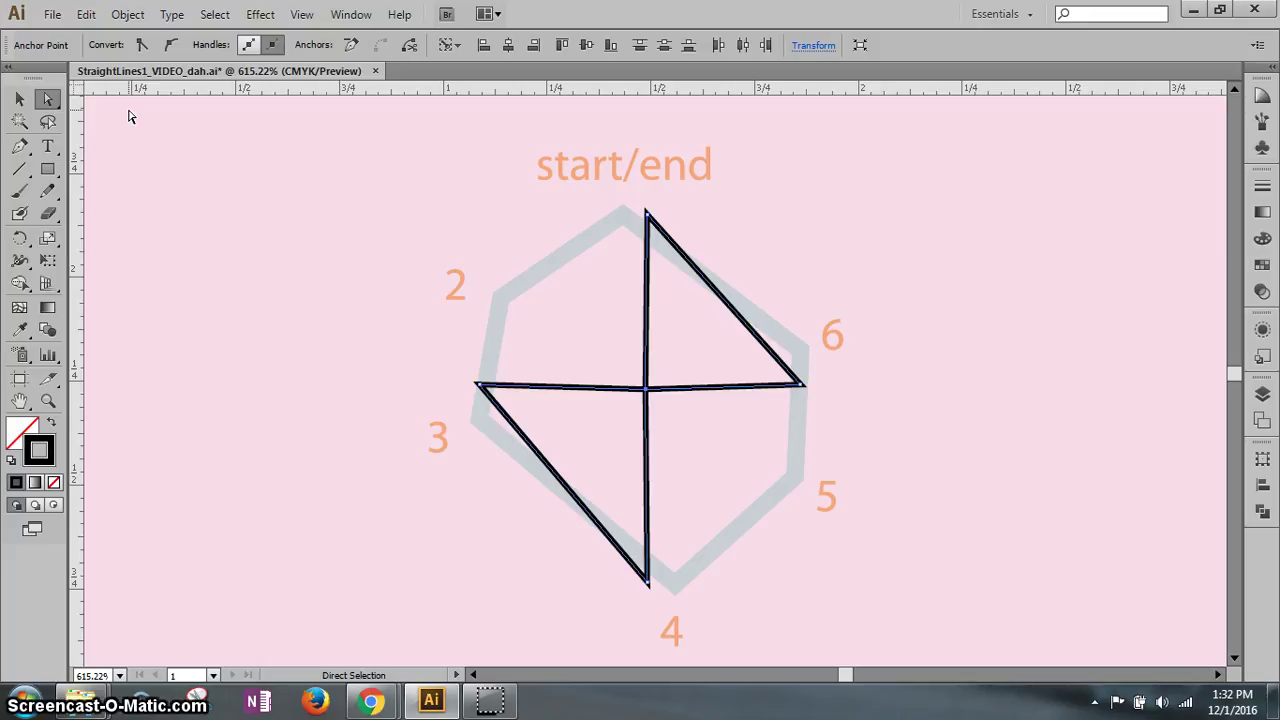
click(390, 443)
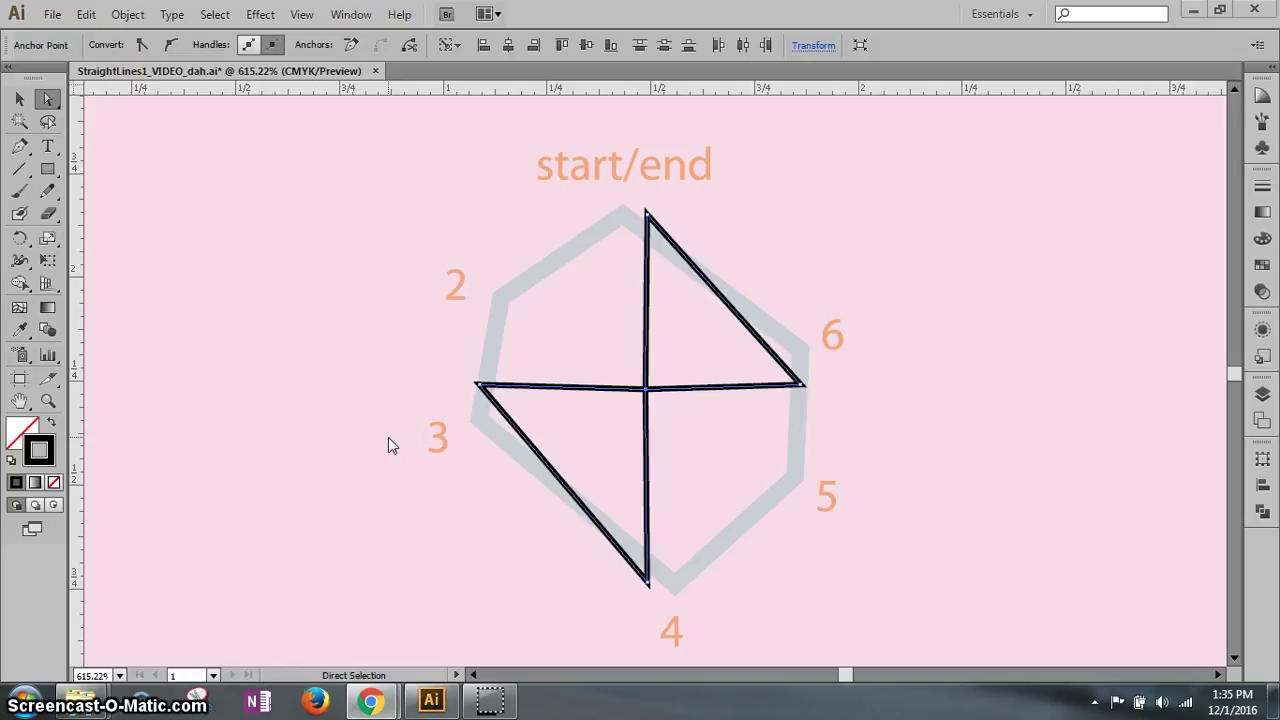
Switch to the saved view mint_dah to show the mint section's two diamonds.
click(301, 14)
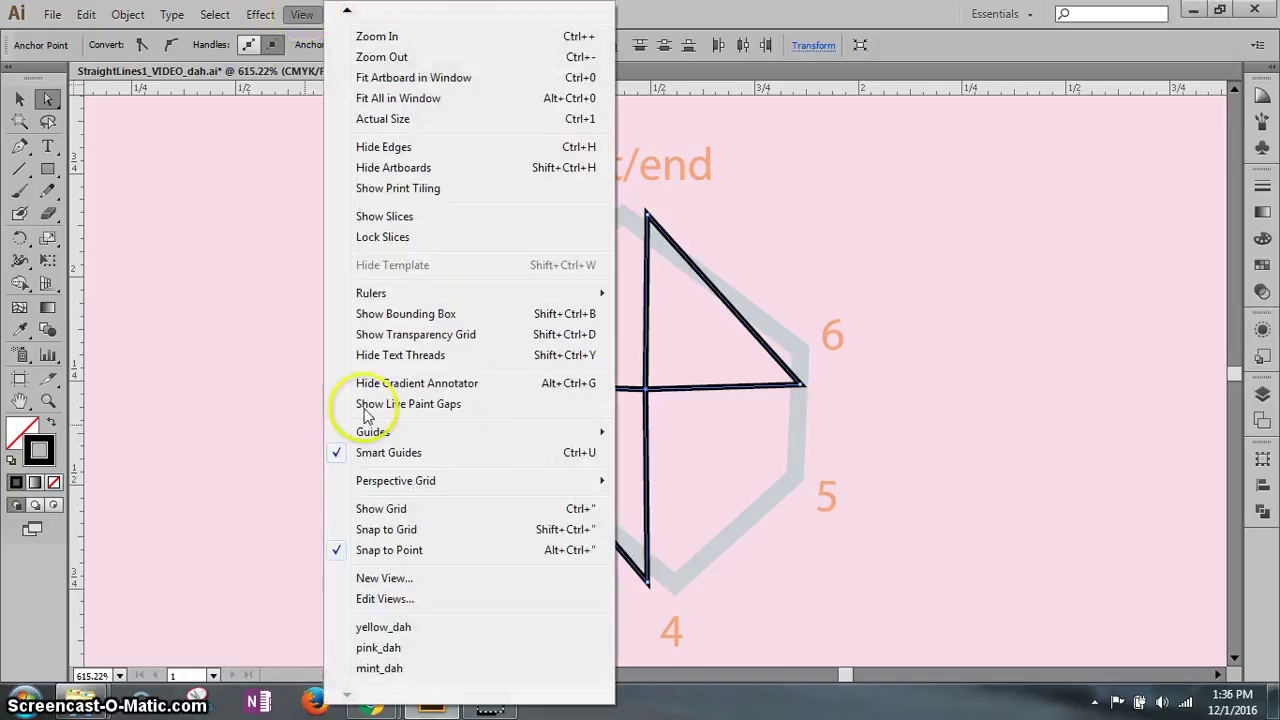
click(379, 668)
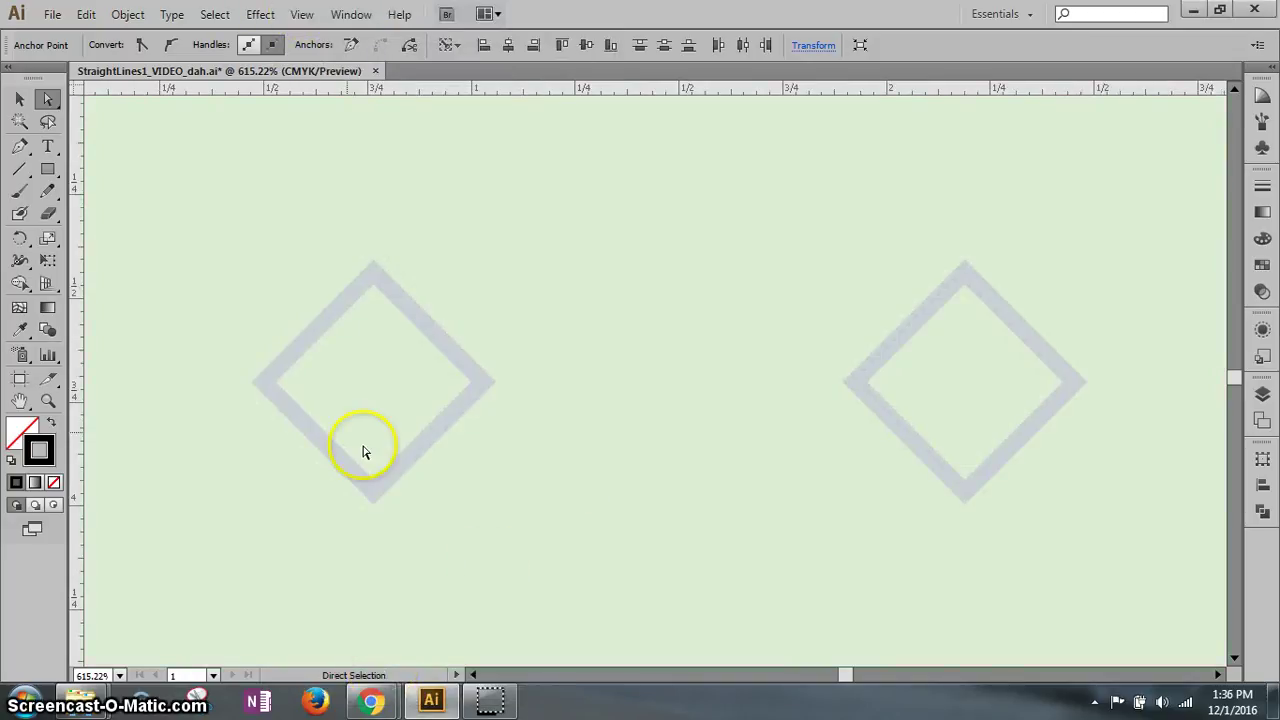
click(20, 146)
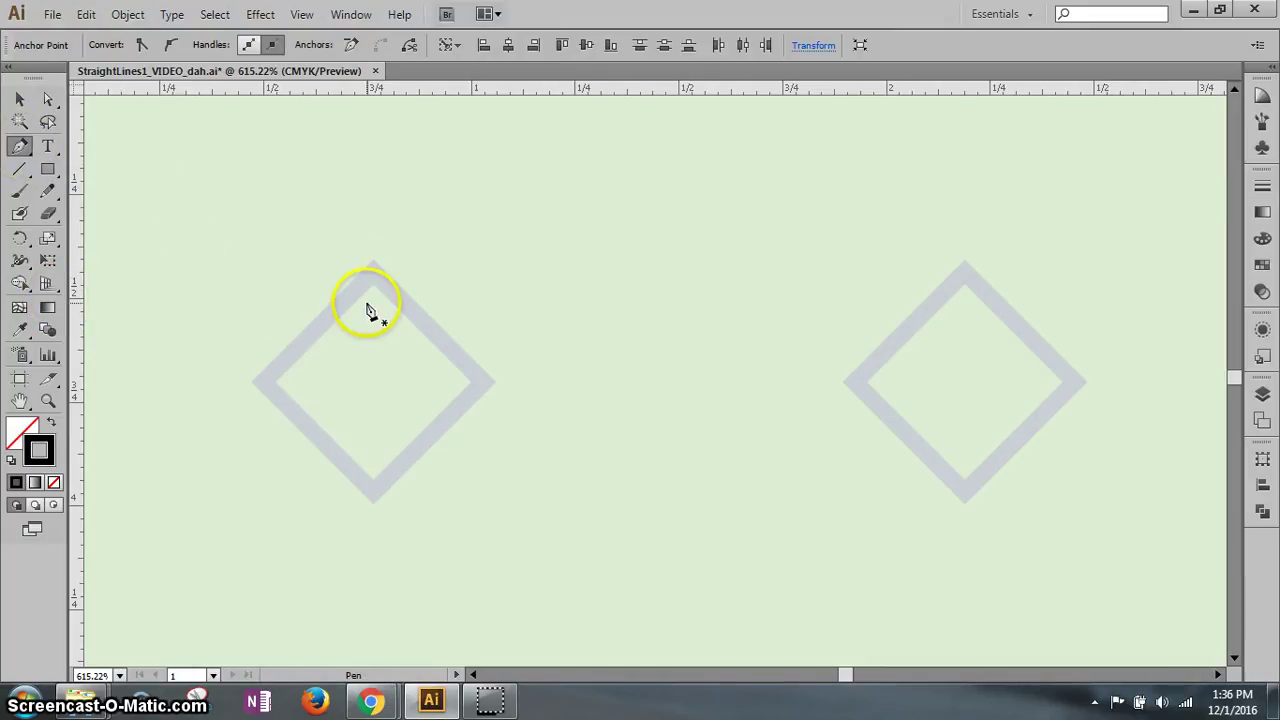
click(376, 274)
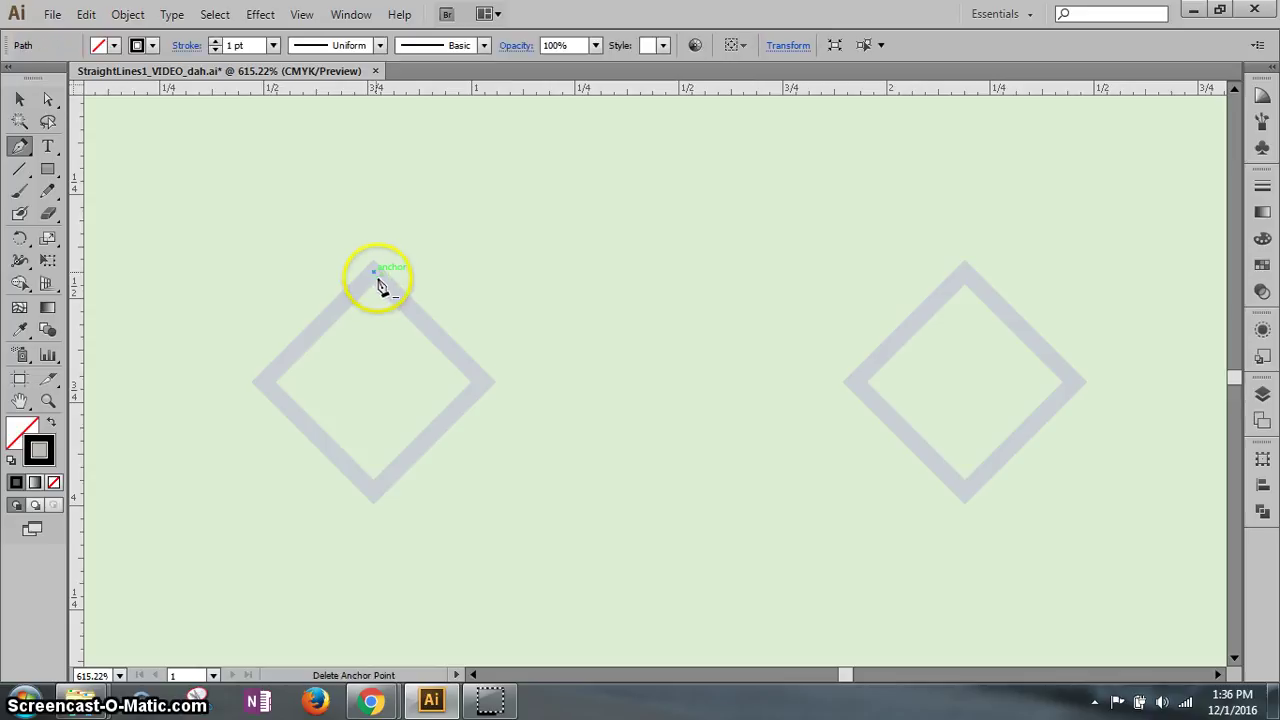
click(483, 382)
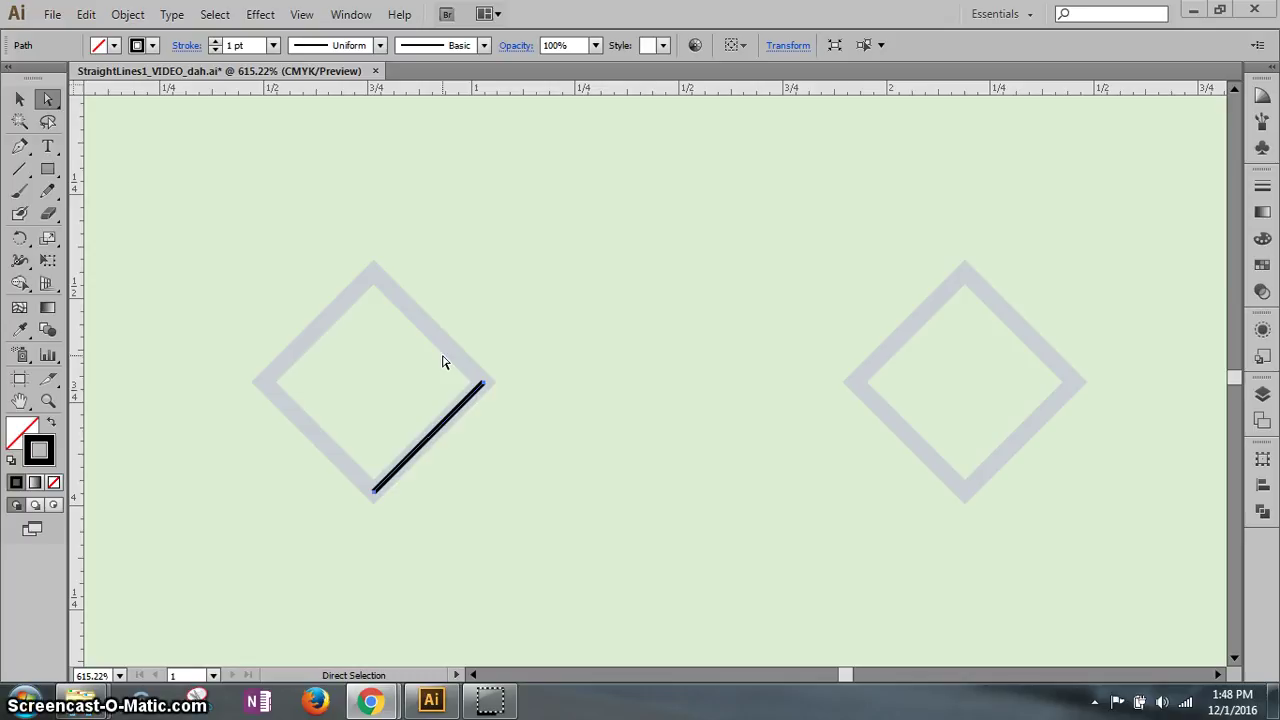
key(ctrl+z)
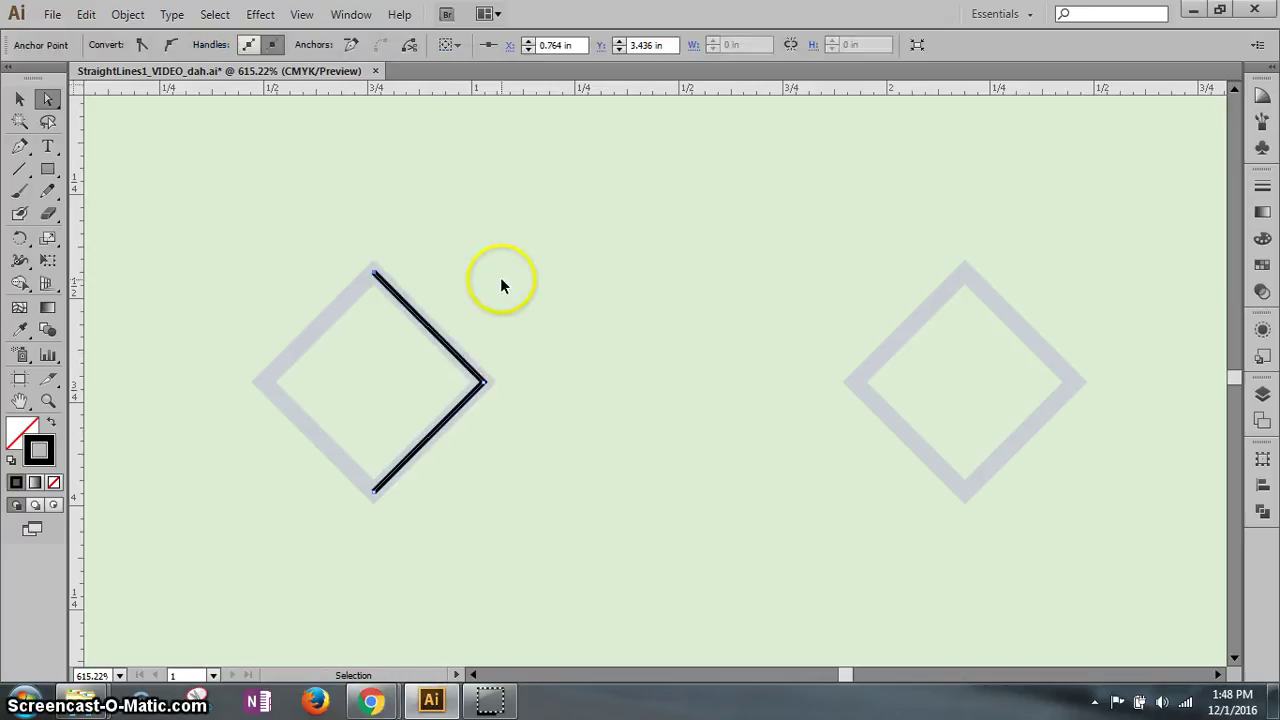
key(ctrl+z)
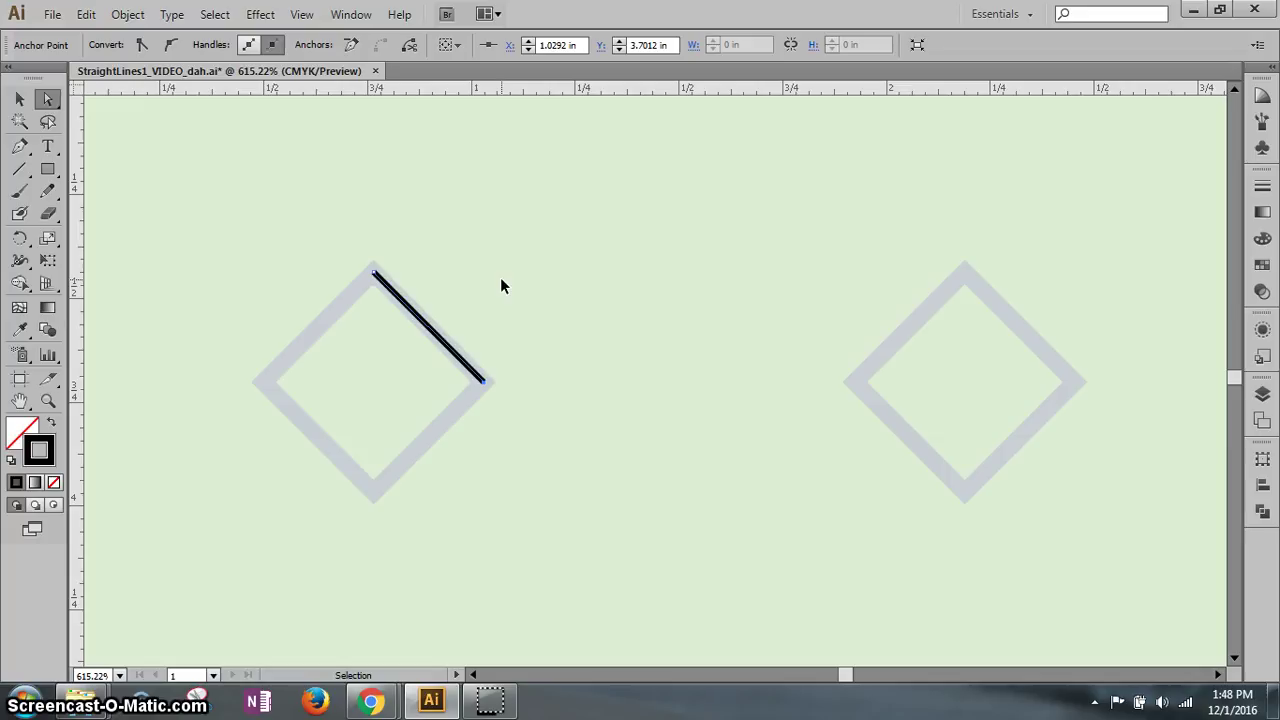
key(ctrl+z)
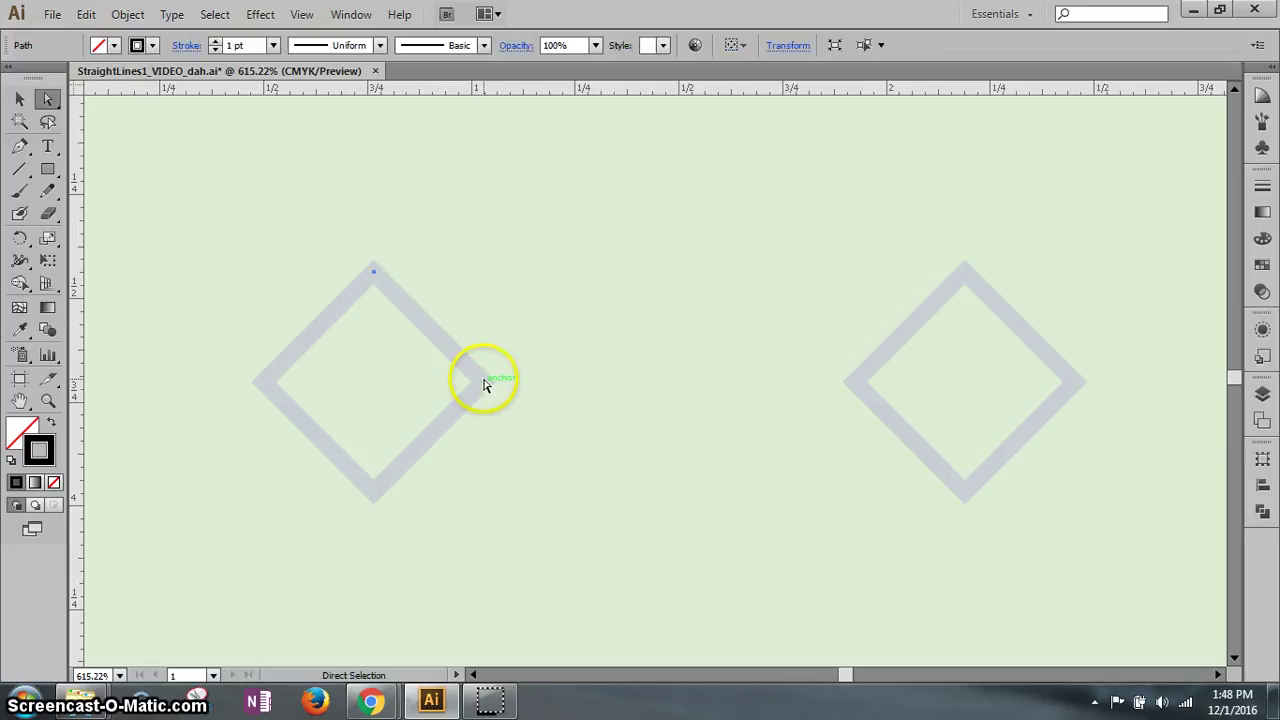
Trace the left diamond with the Pen tool clockwise from its top corner, close the path and deselect it.
click(19, 147)
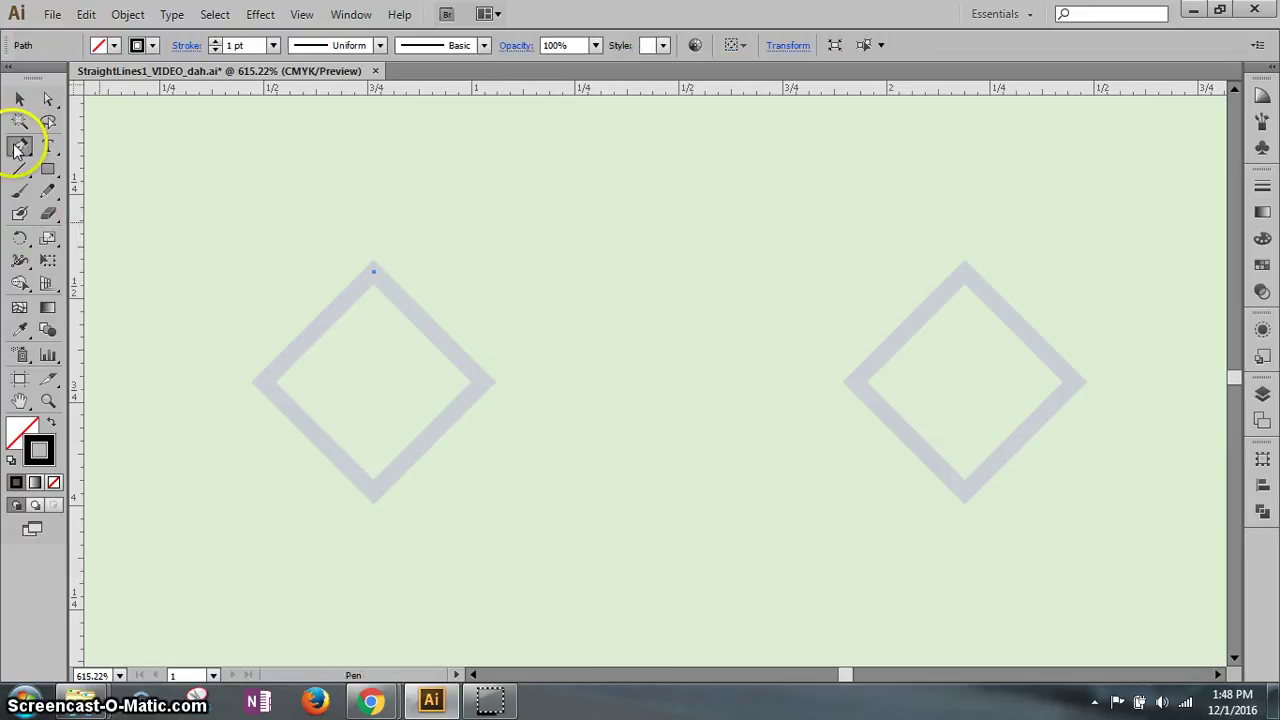
click(479, 382)
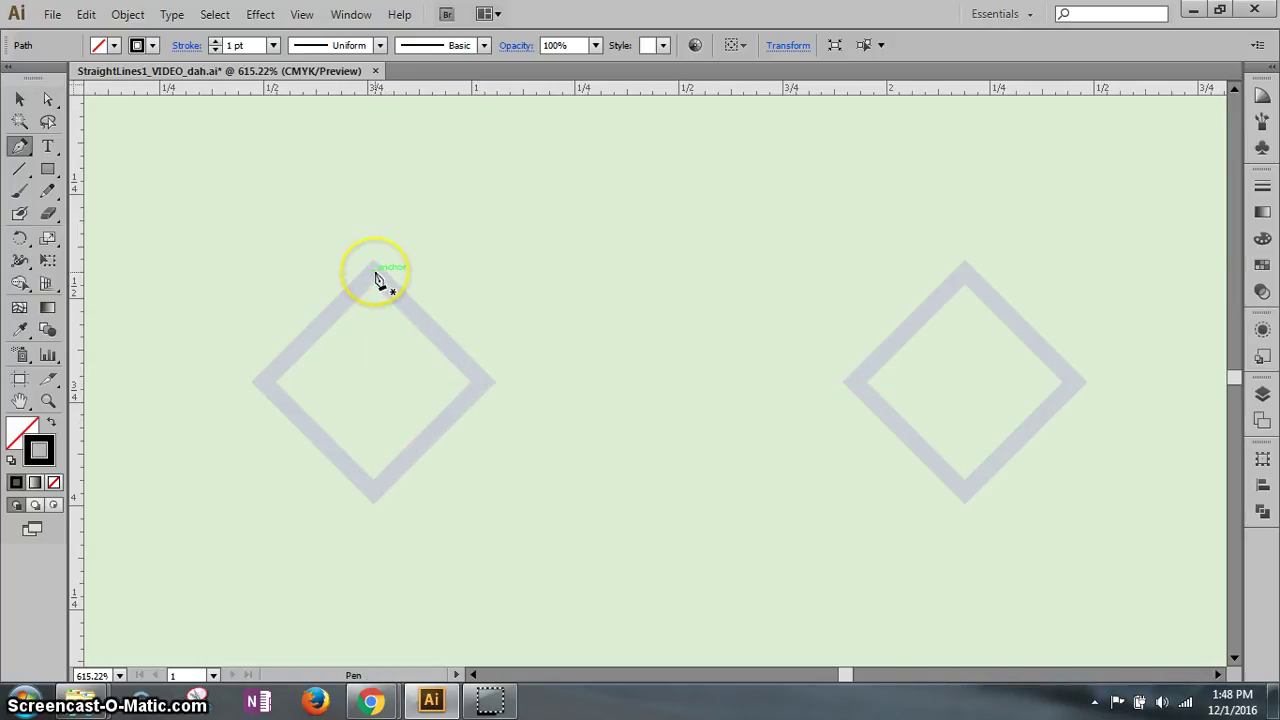
click(479, 381)
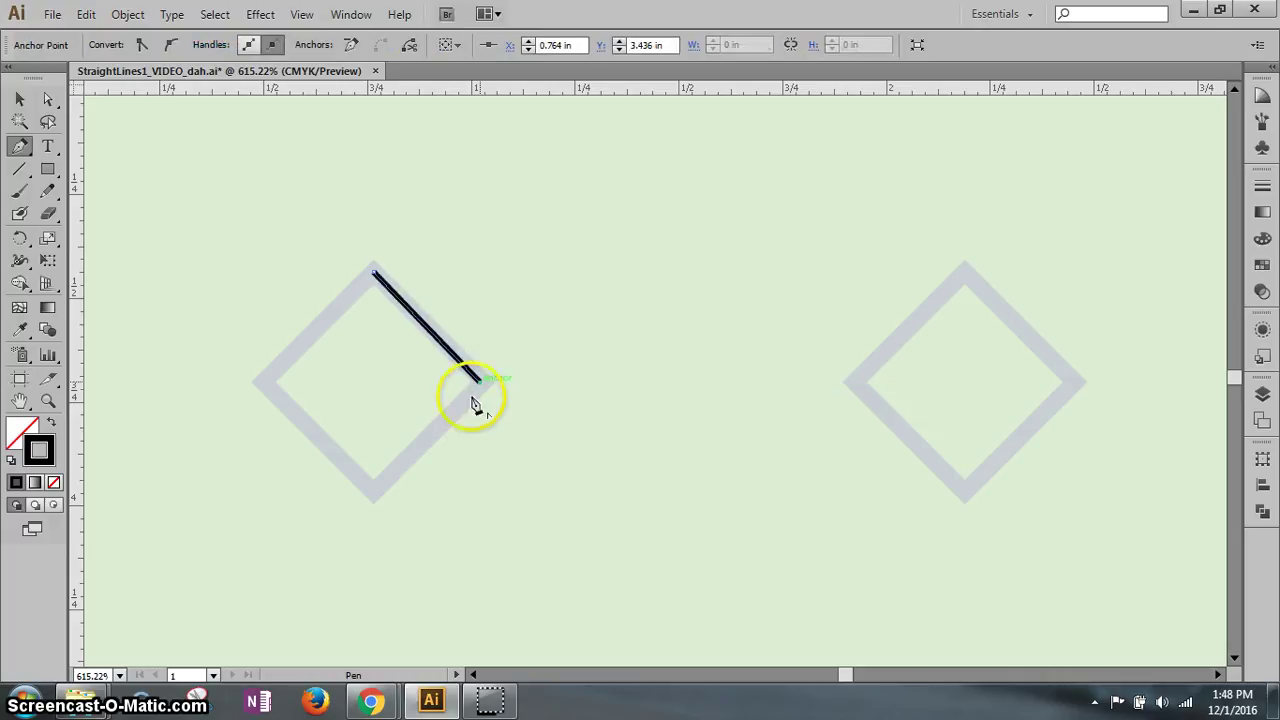
click(380, 496)
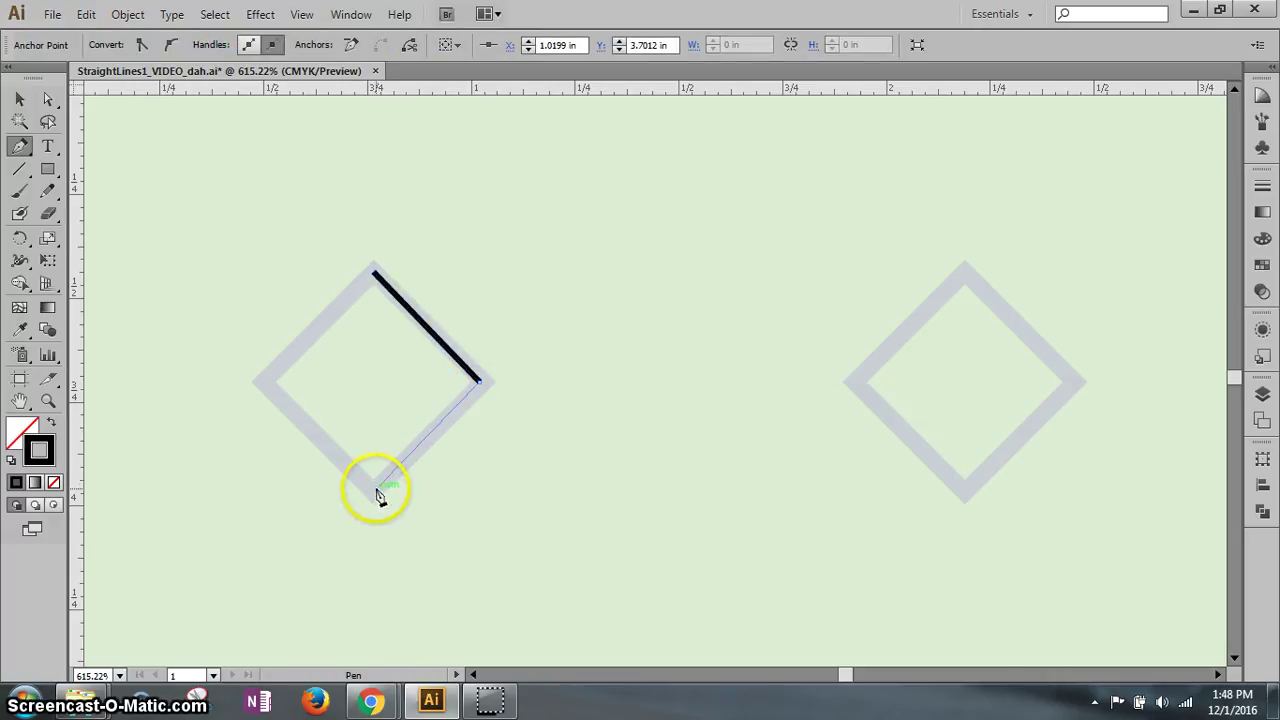
click(264, 383)
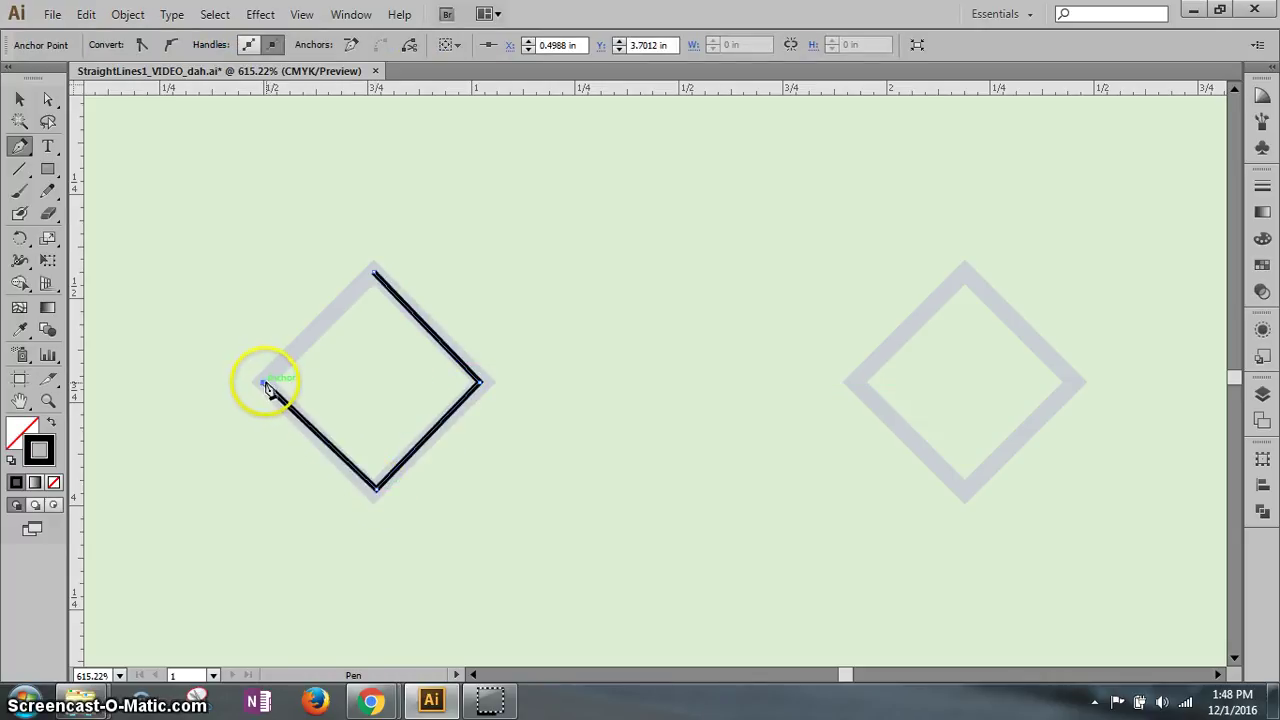
click(374, 273)
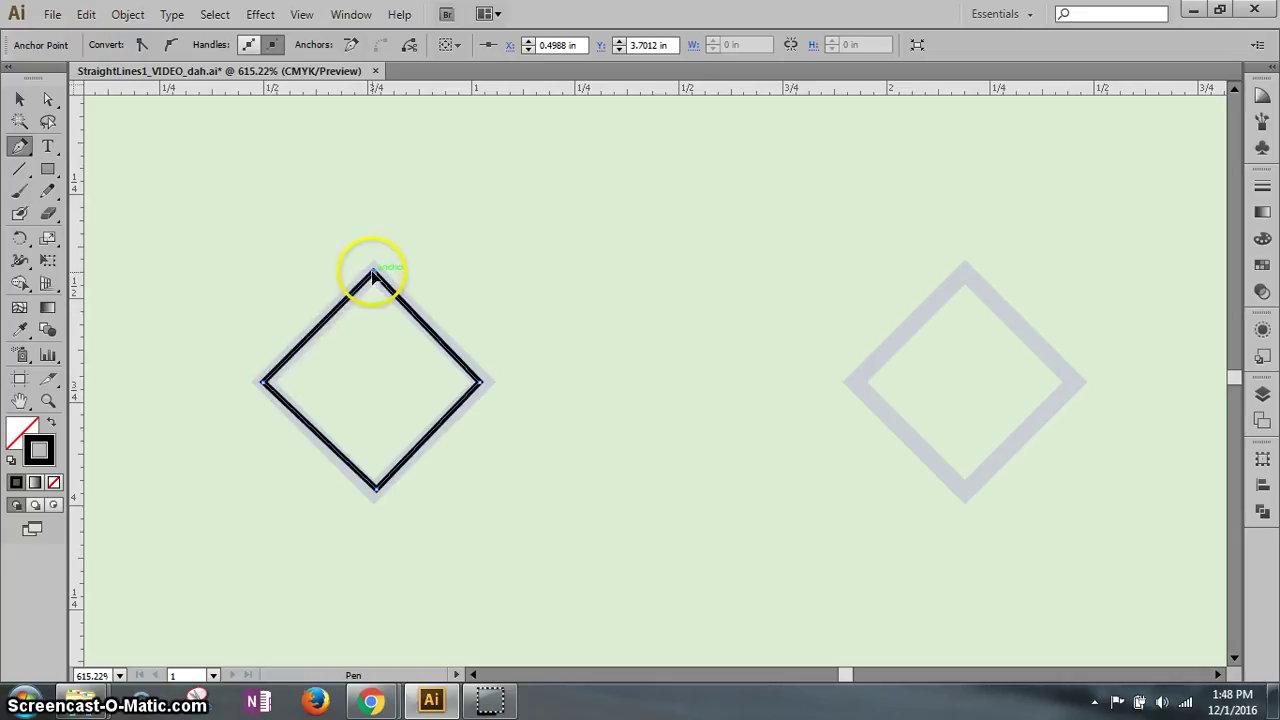
ctrl+click(707, 306)
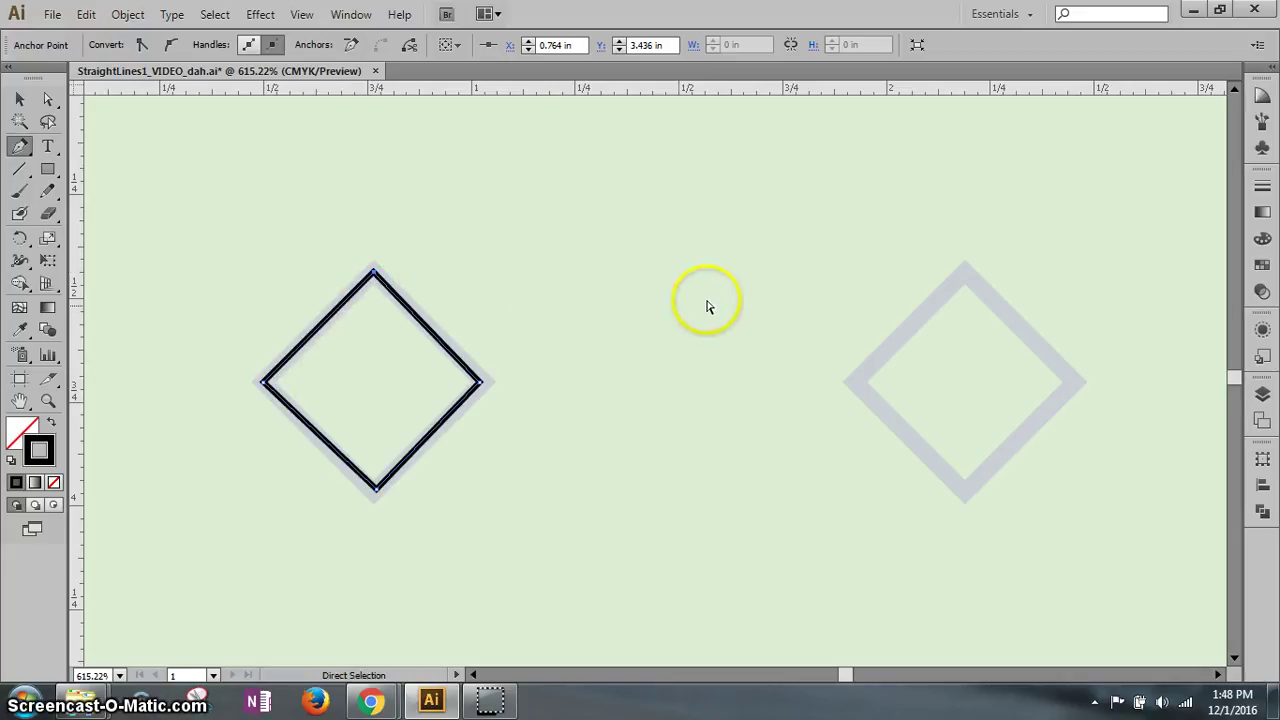
Trace the right diamond with straight Pen segments clockwise from its top corner, closing the path there.
click(965, 272)
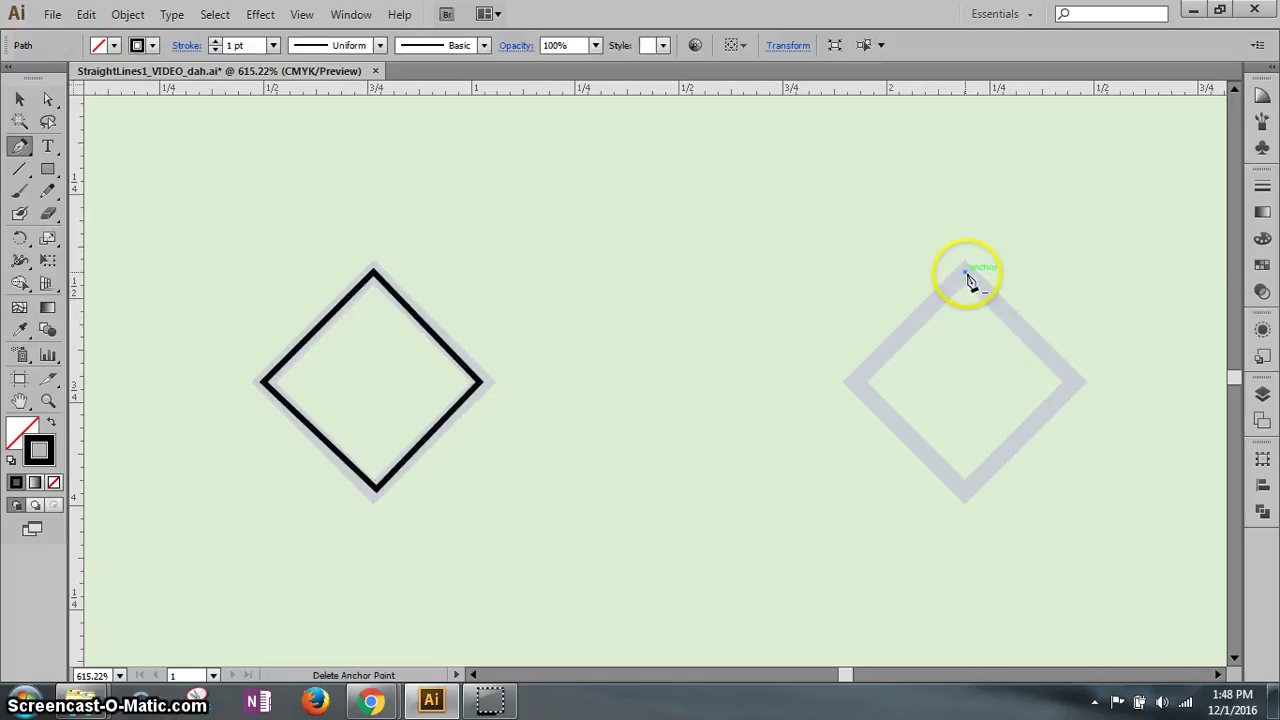
click(1074, 381)
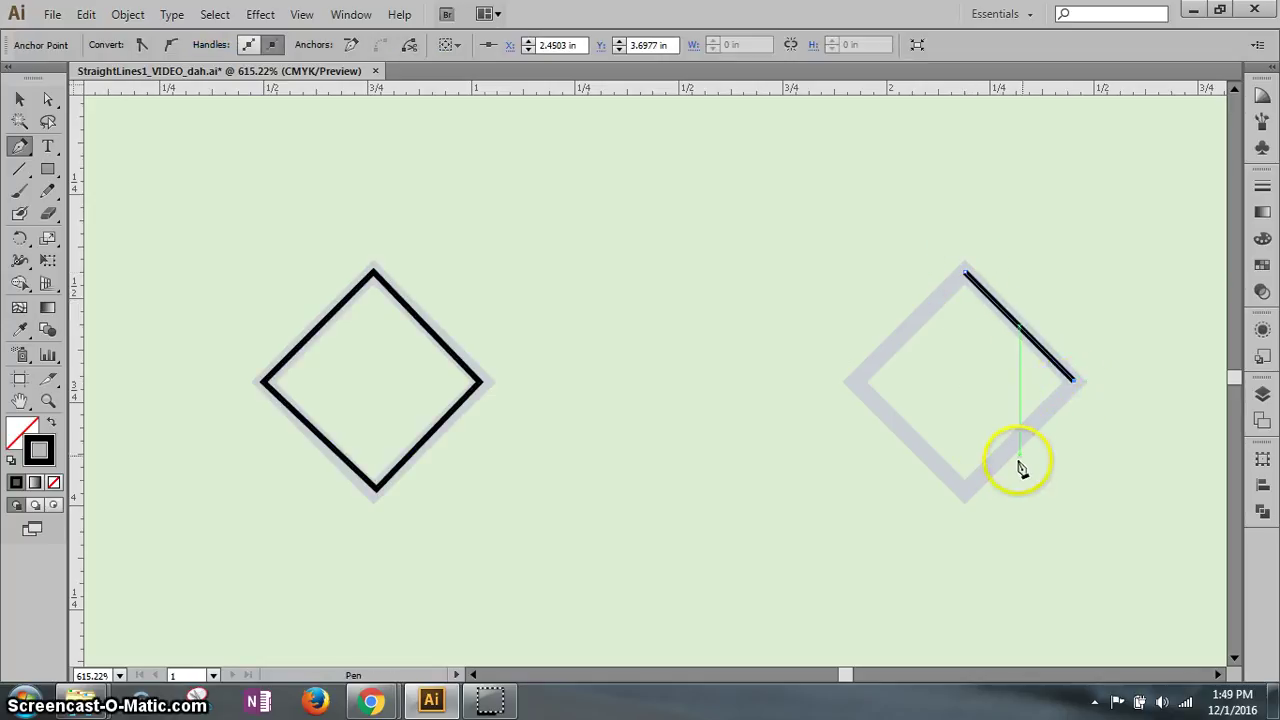
click(968, 490)
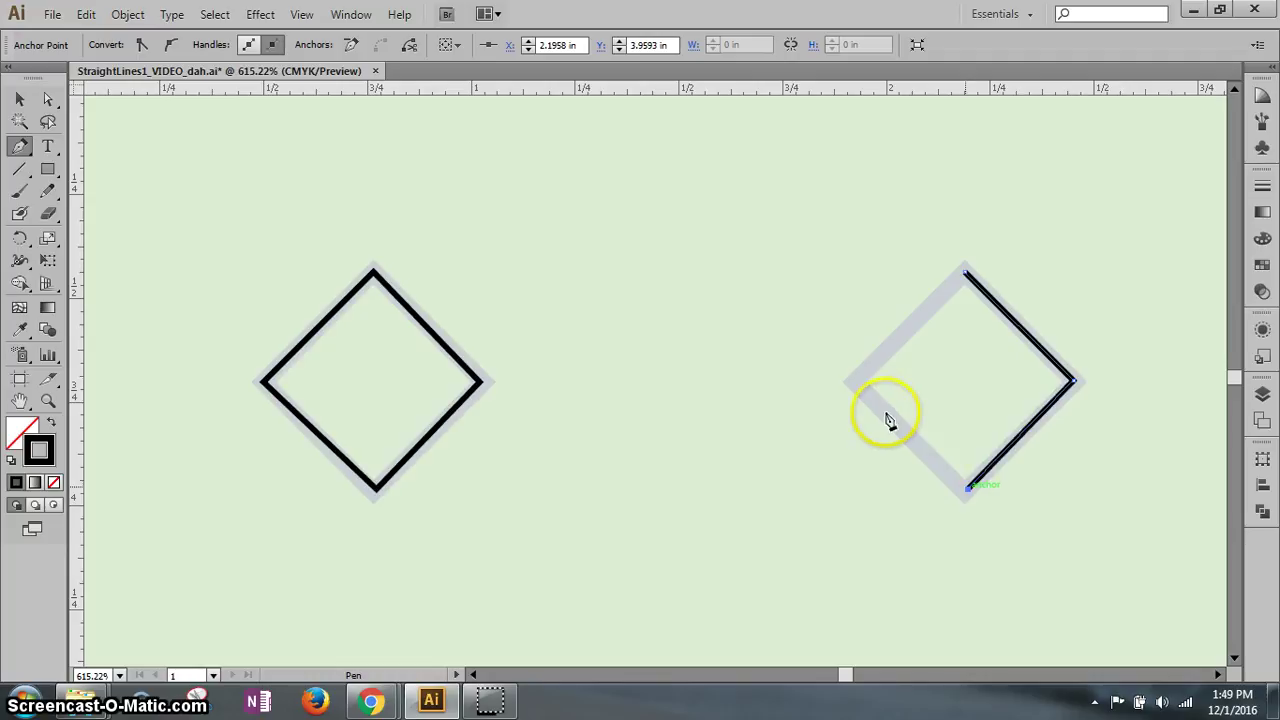
click(857, 385)
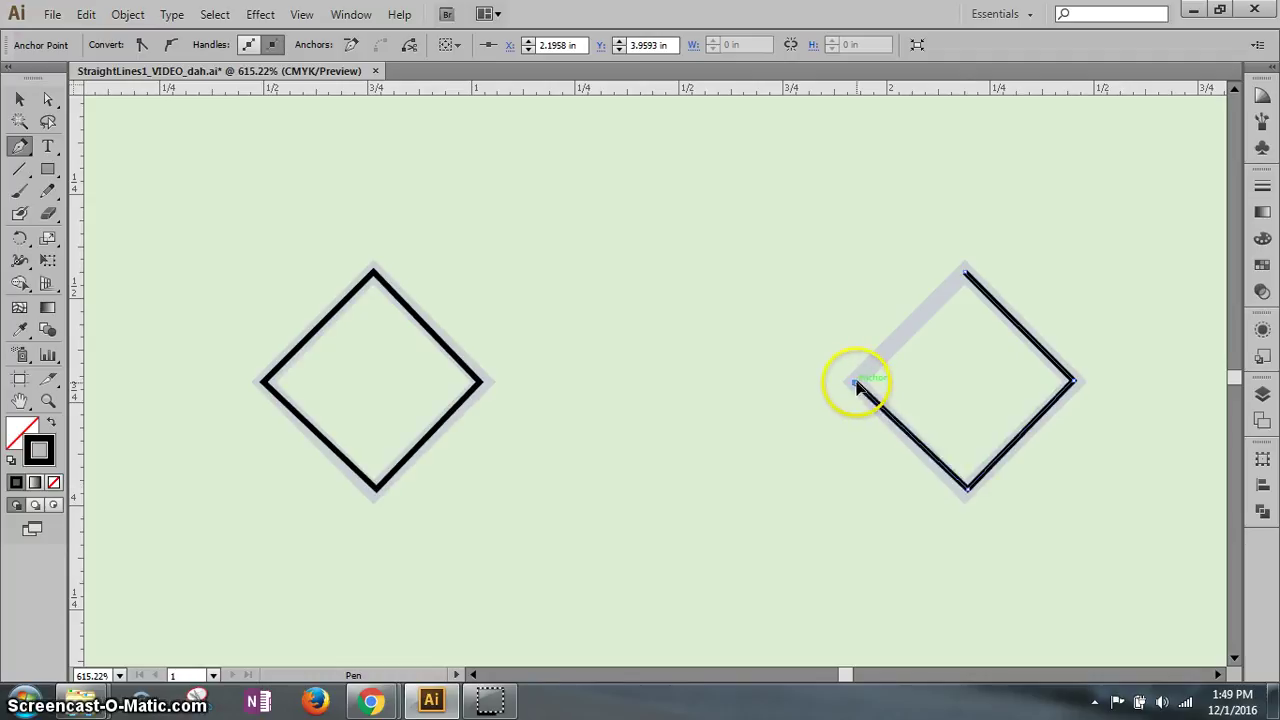
click(965, 273)
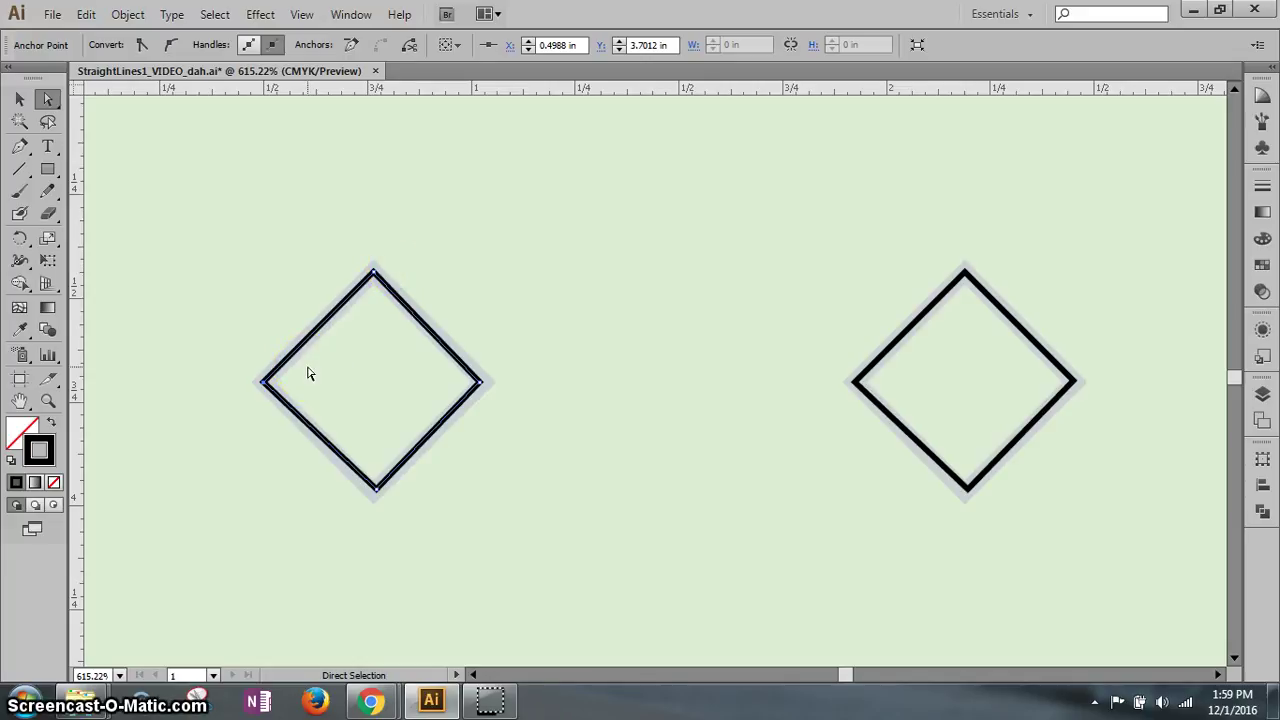
Direct-select only the left corner anchor of the left diamond and cut it from the path.
click(266, 378)
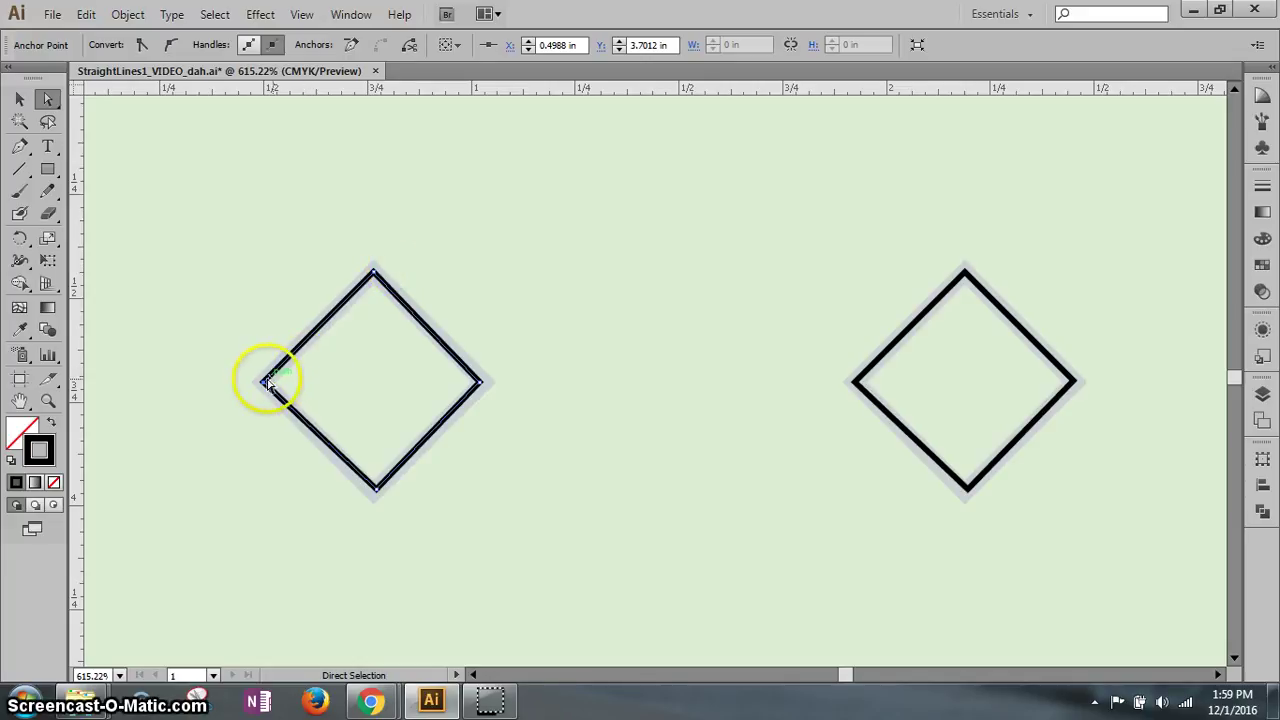
click(48, 97)
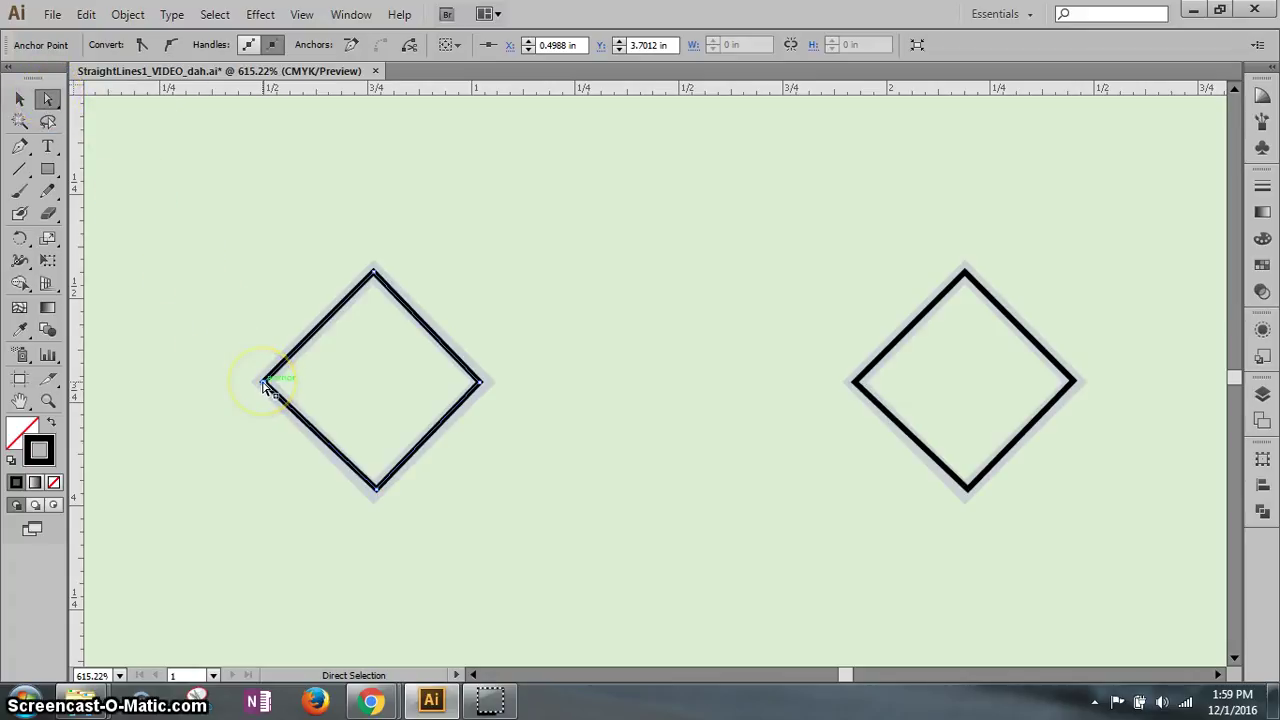
click(372, 288)
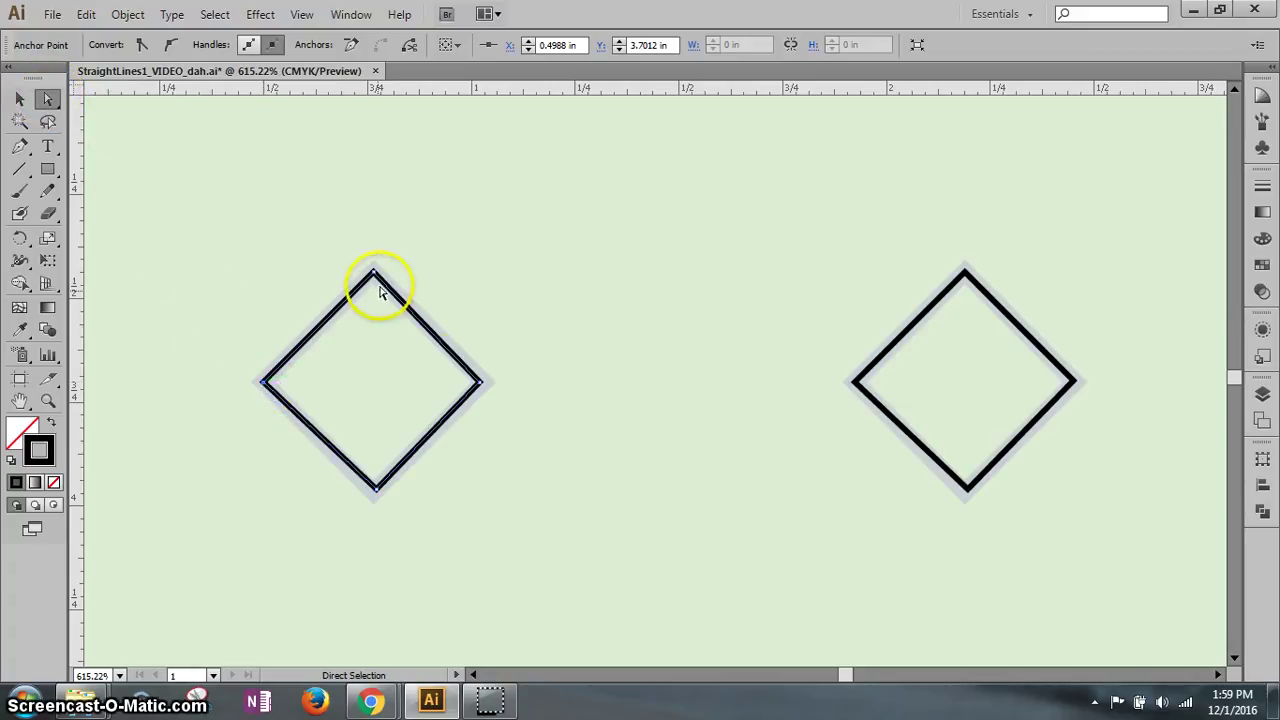
click(368, 462)
click(261, 380)
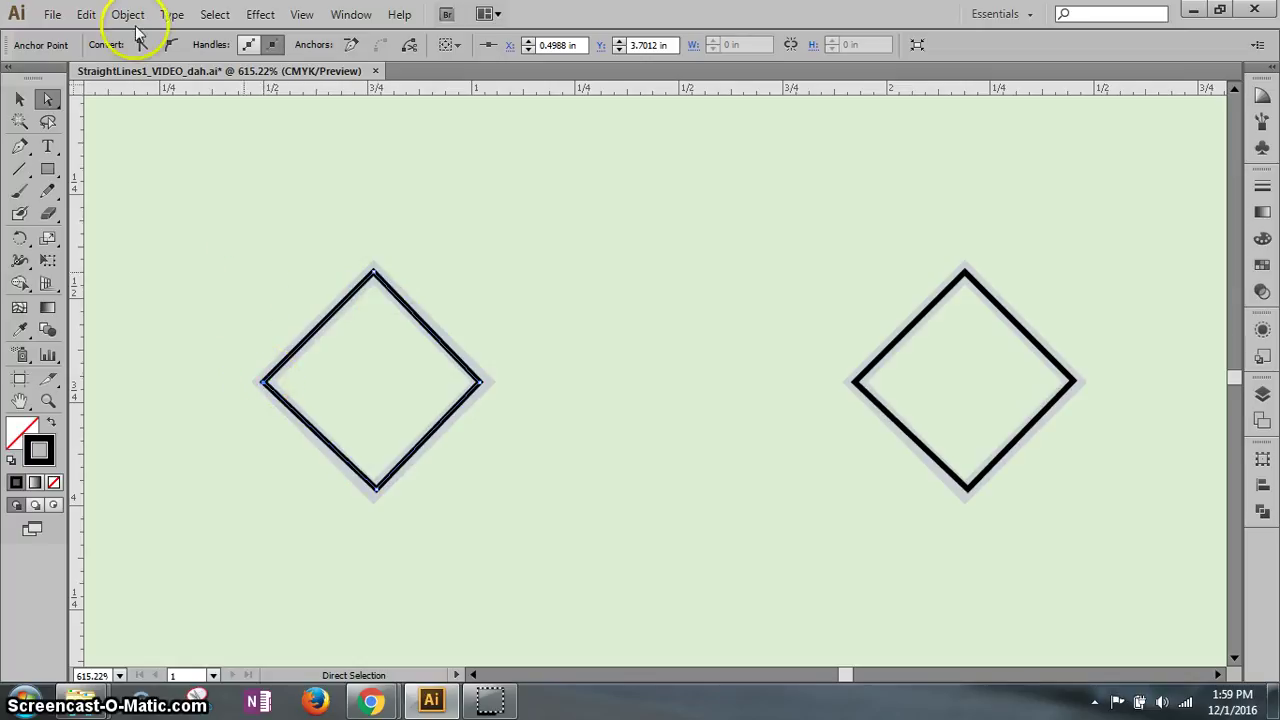
click(88, 16)
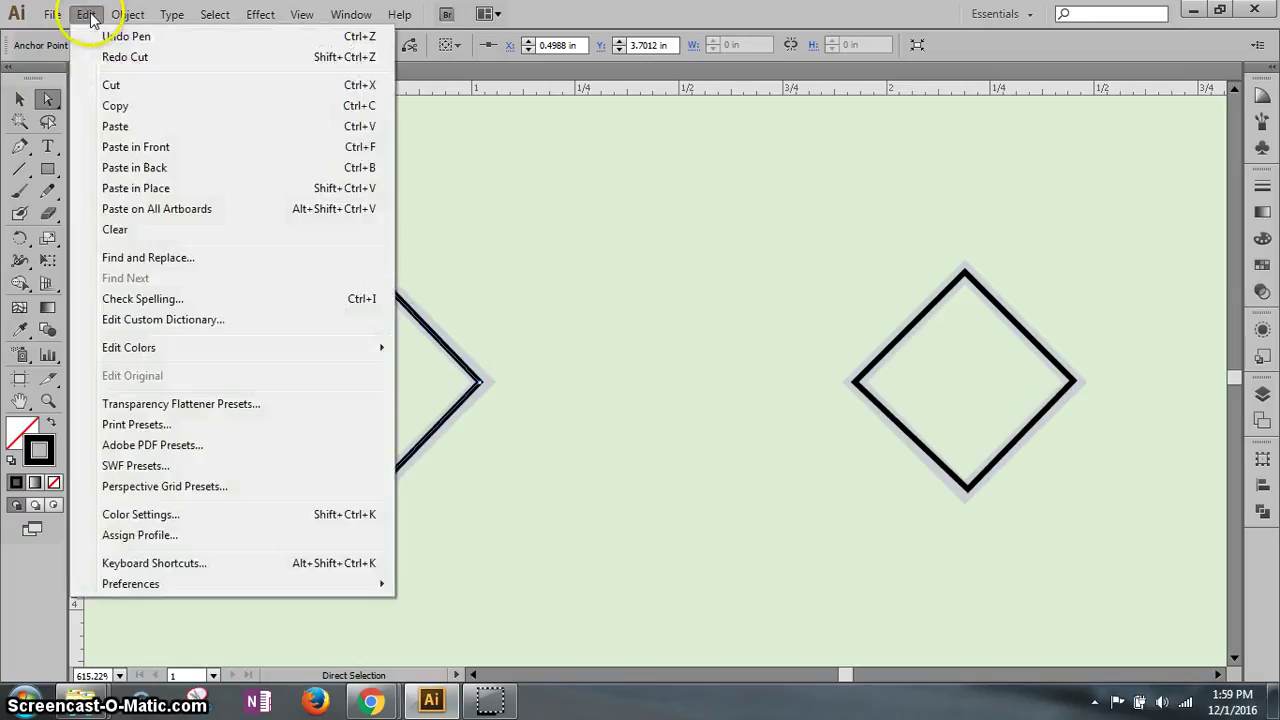
click(111, 88)
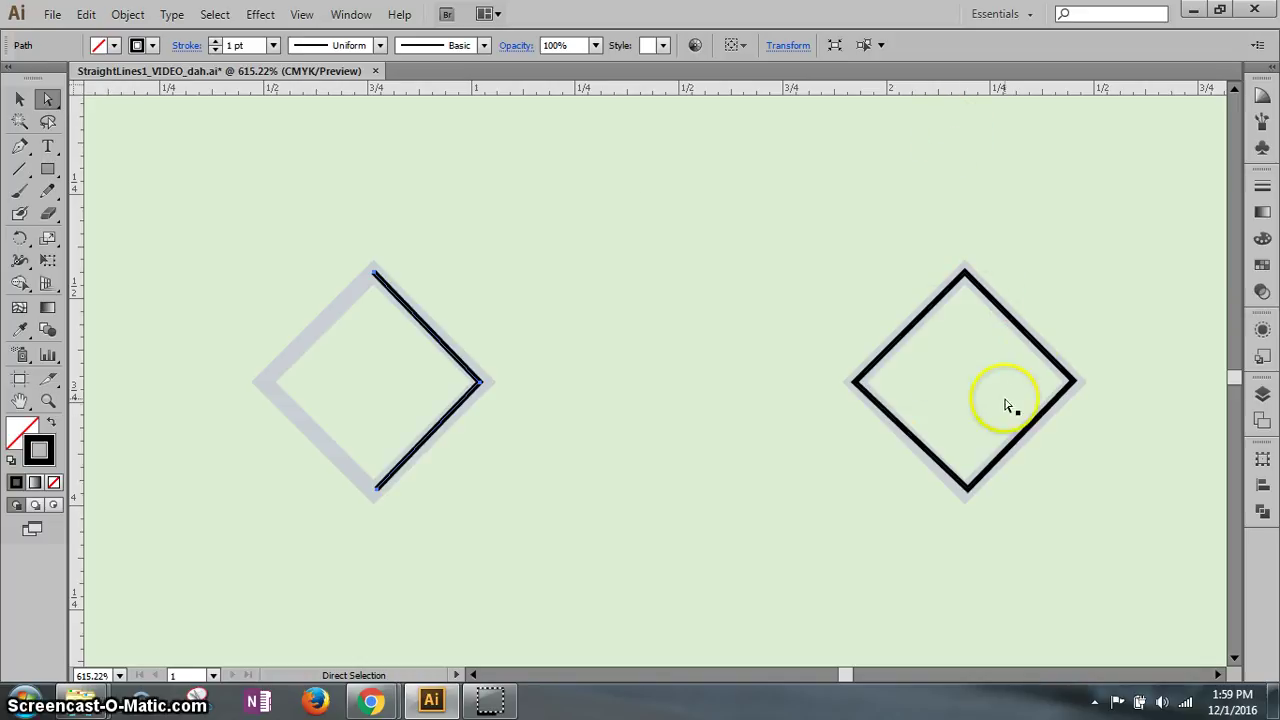
Delete the right corner anchor of the right diamond together with its two adjoining segments.
click(1078, 385)
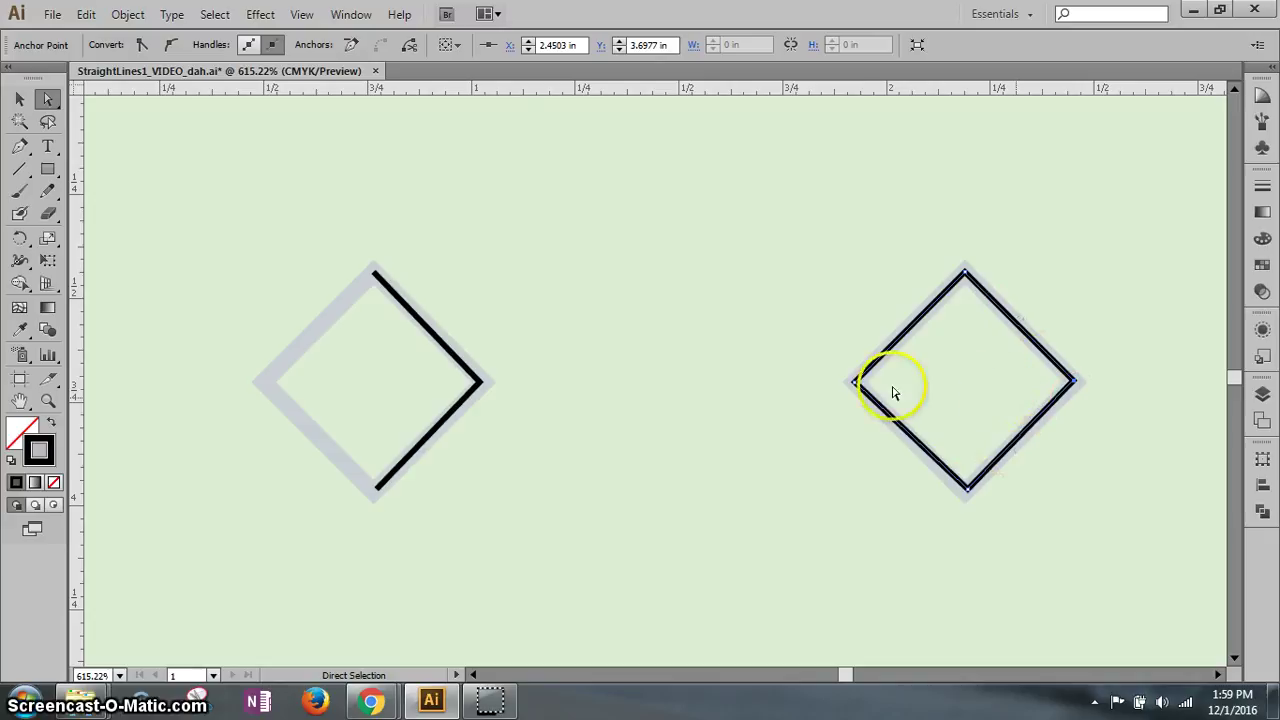
key(Delete)
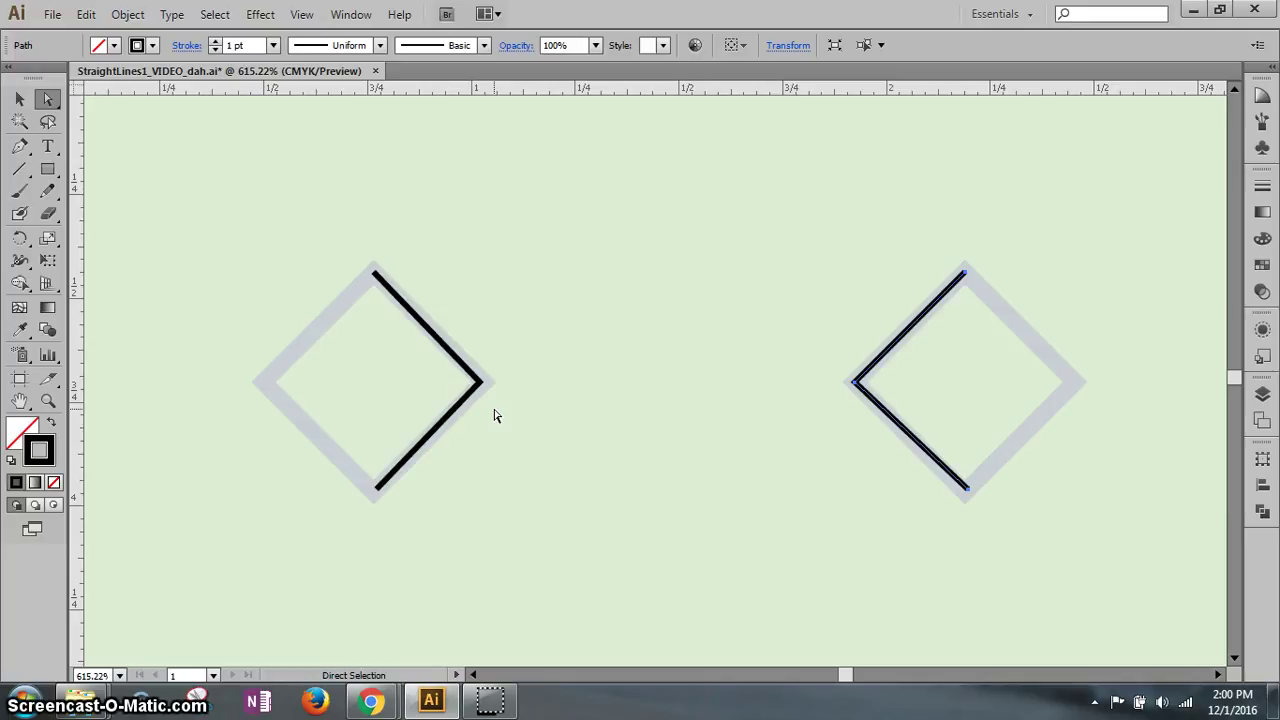
Direct-select the top end anchors of both open diamond paths and join them with a straight segment.
click(376, 274)
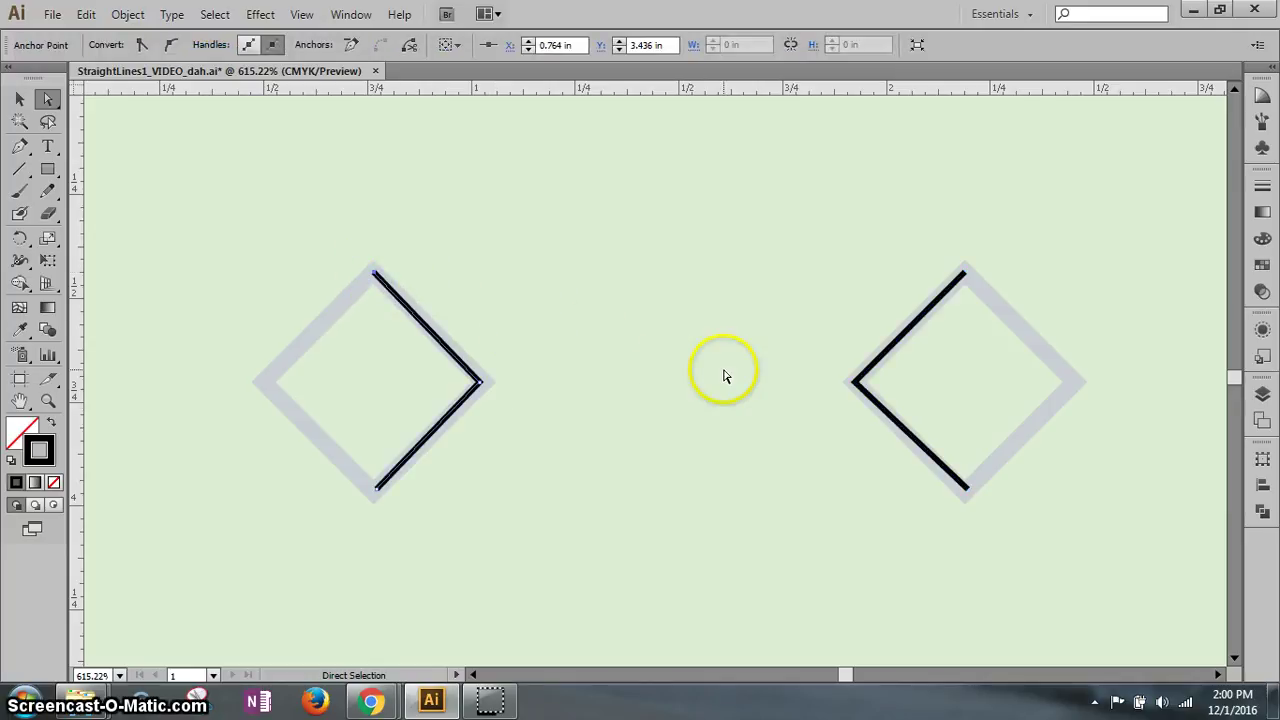
shift+click(963, 277)
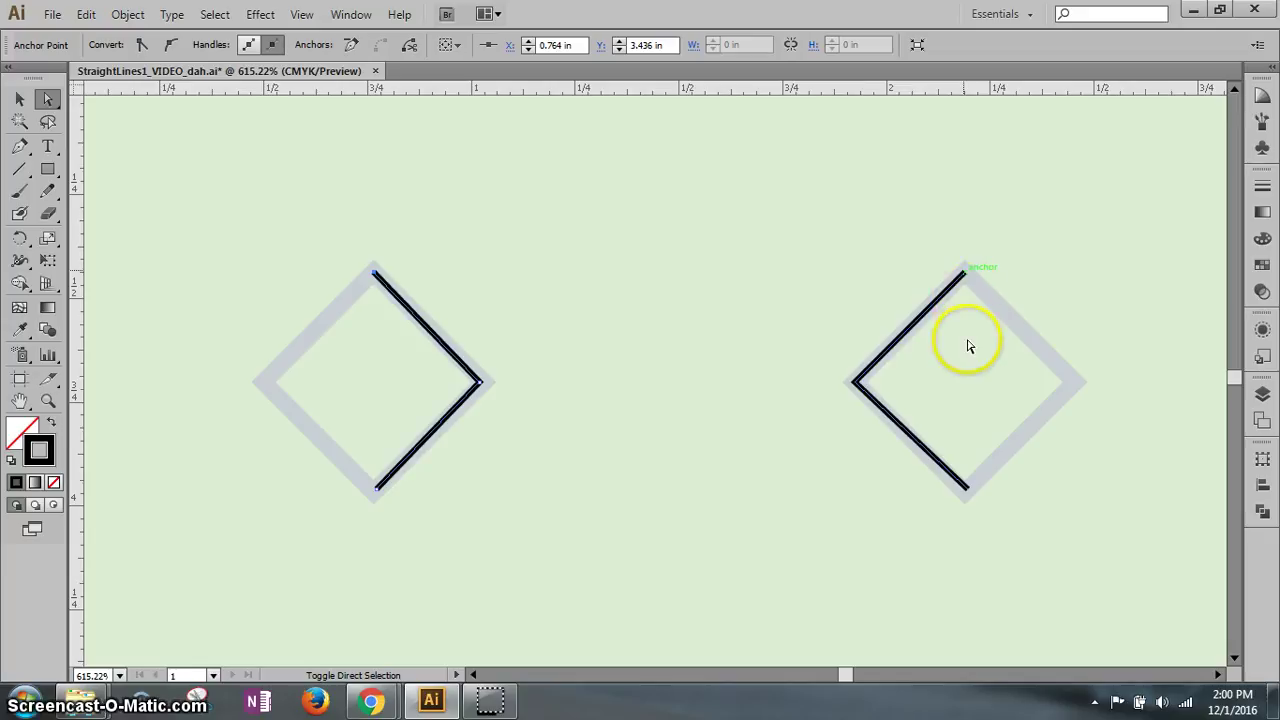
shift+click(895, 343)
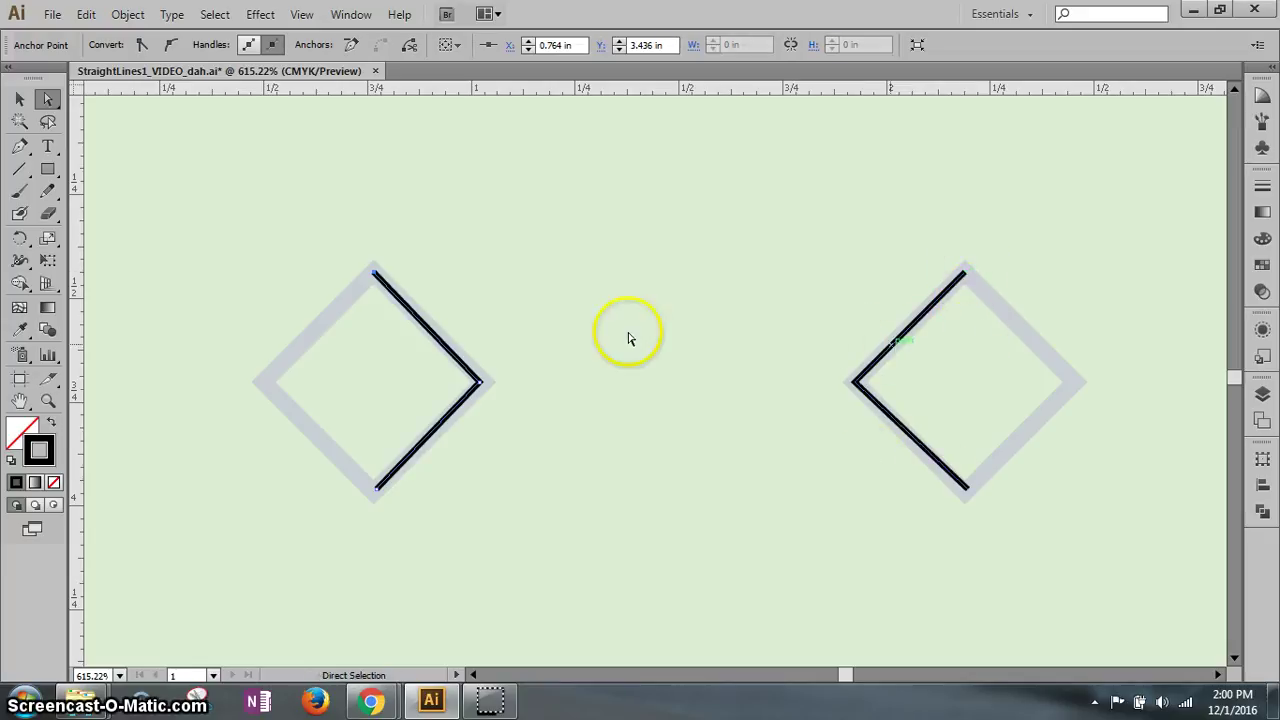
click(965, 276)
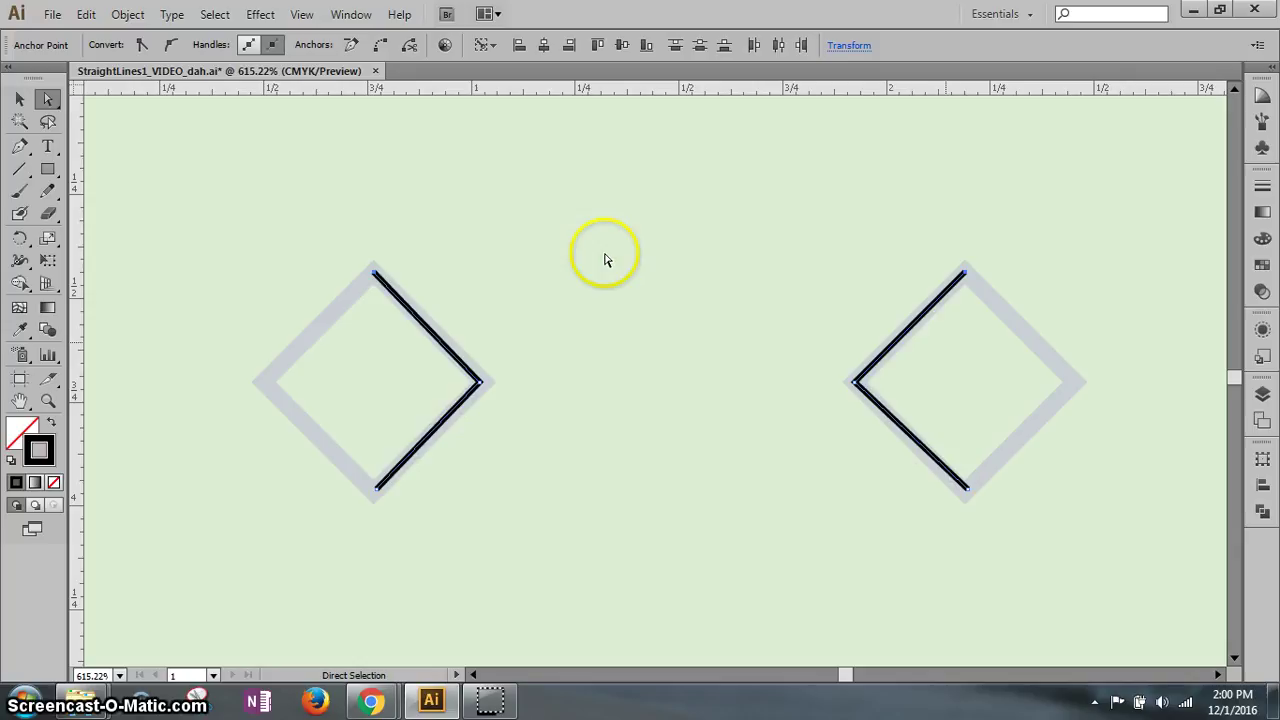
key(ctrl+c)
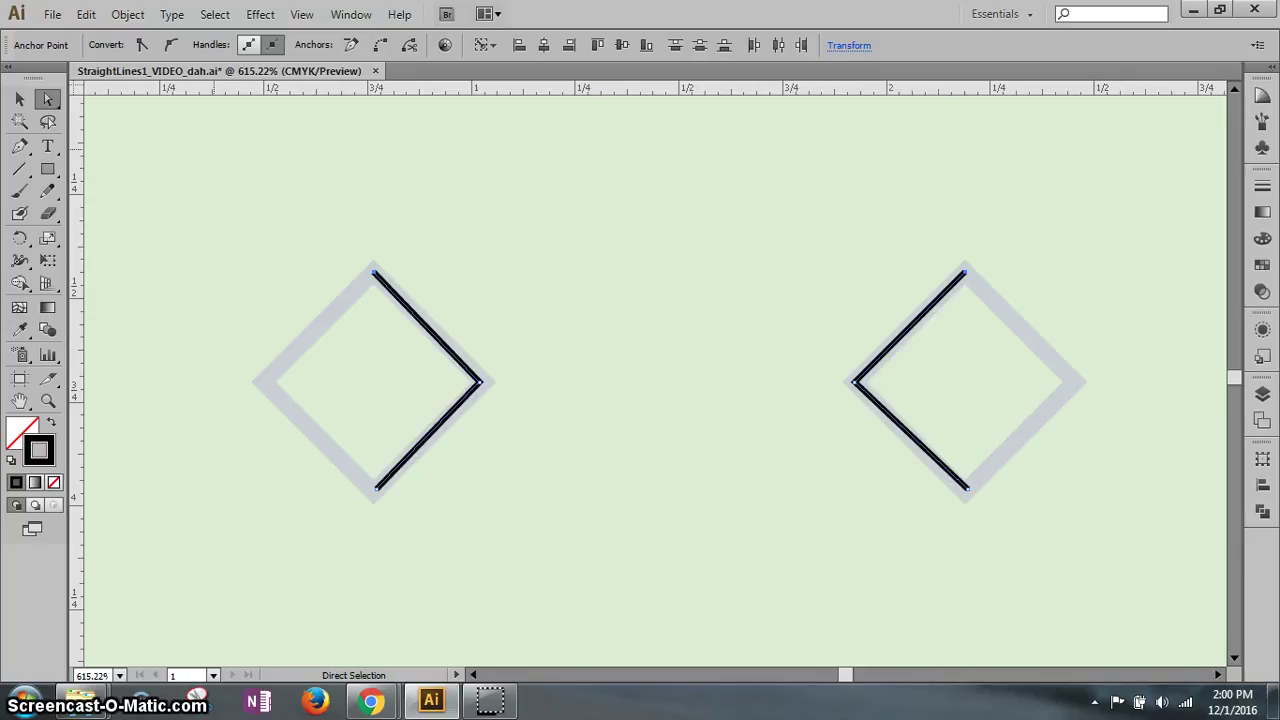
click(128, 14)
mouse_move(193, 443)
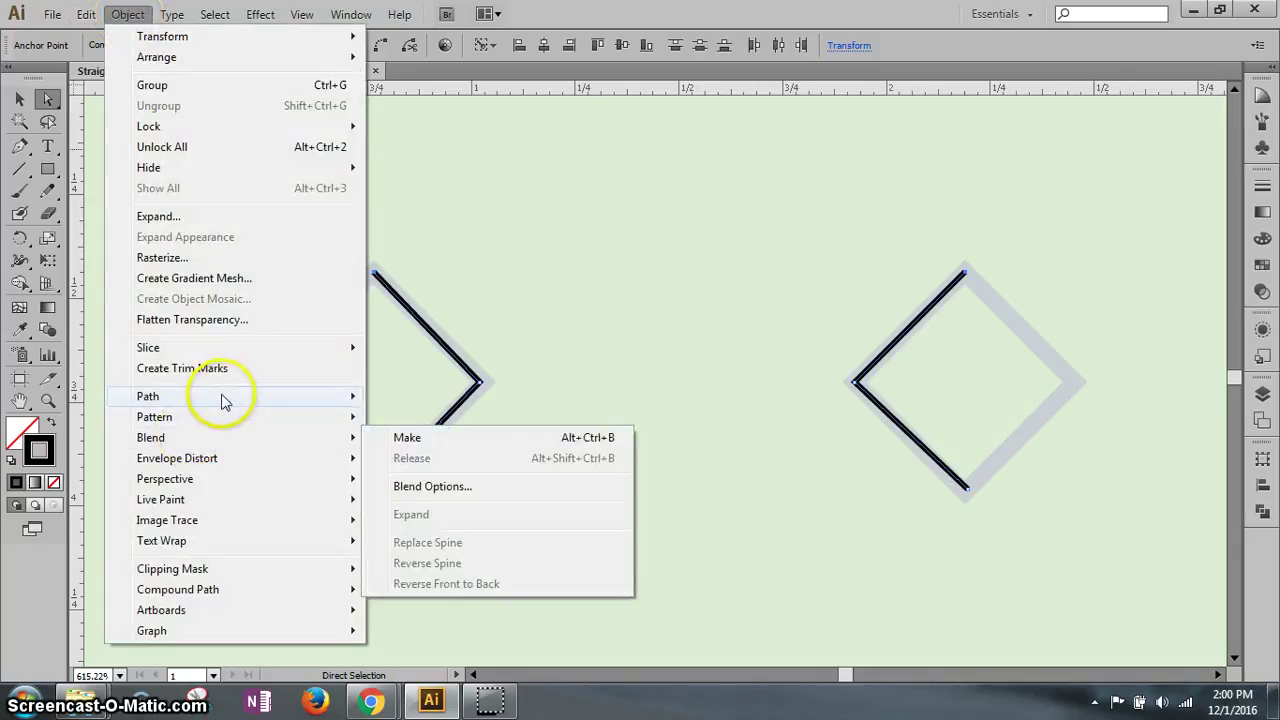
mouse_move(221, 398)
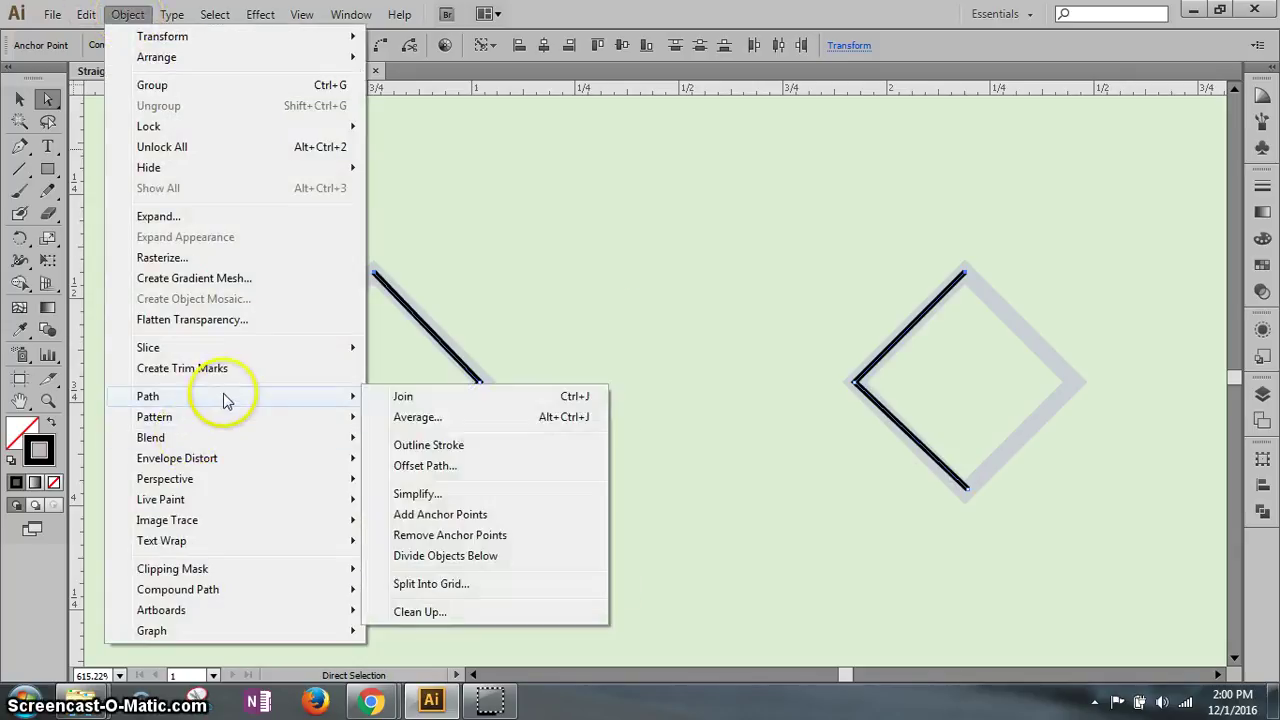
click(404, 398)
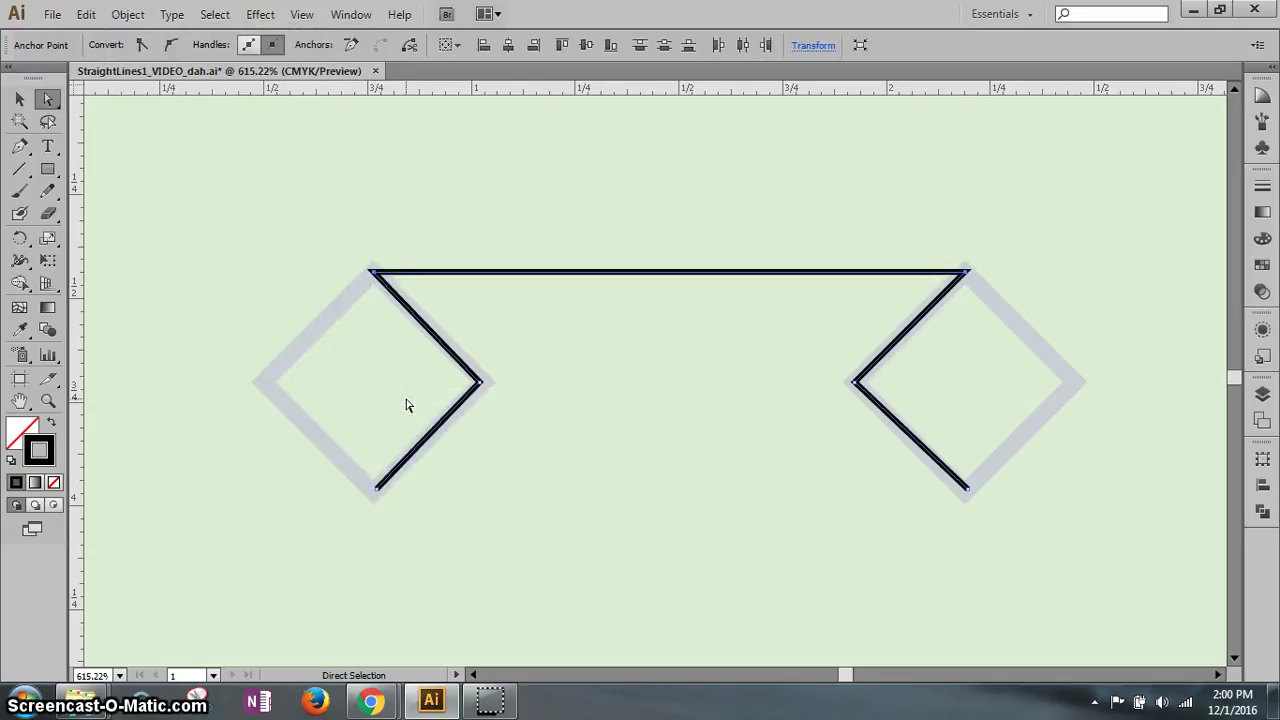
Direct-select the two bottom end anchors of the path and join them to close the banner shape.
drag(363, 514, 376, 491)
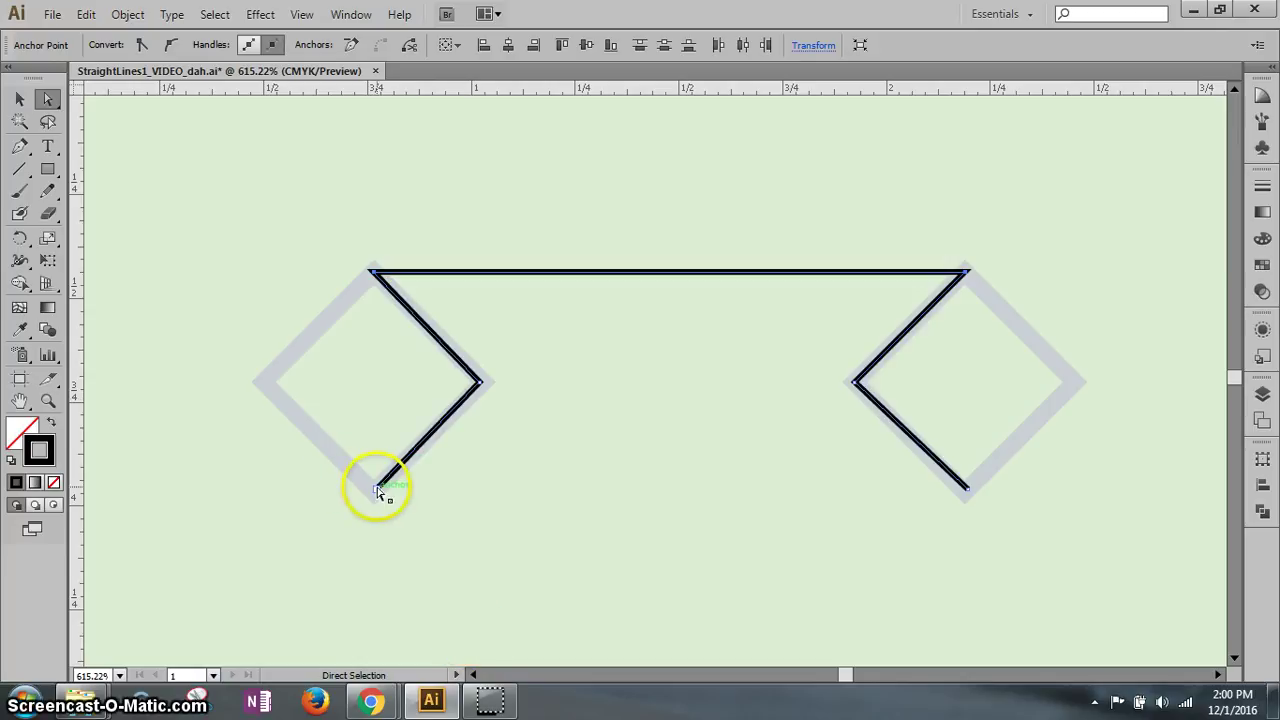
click(378, 490)
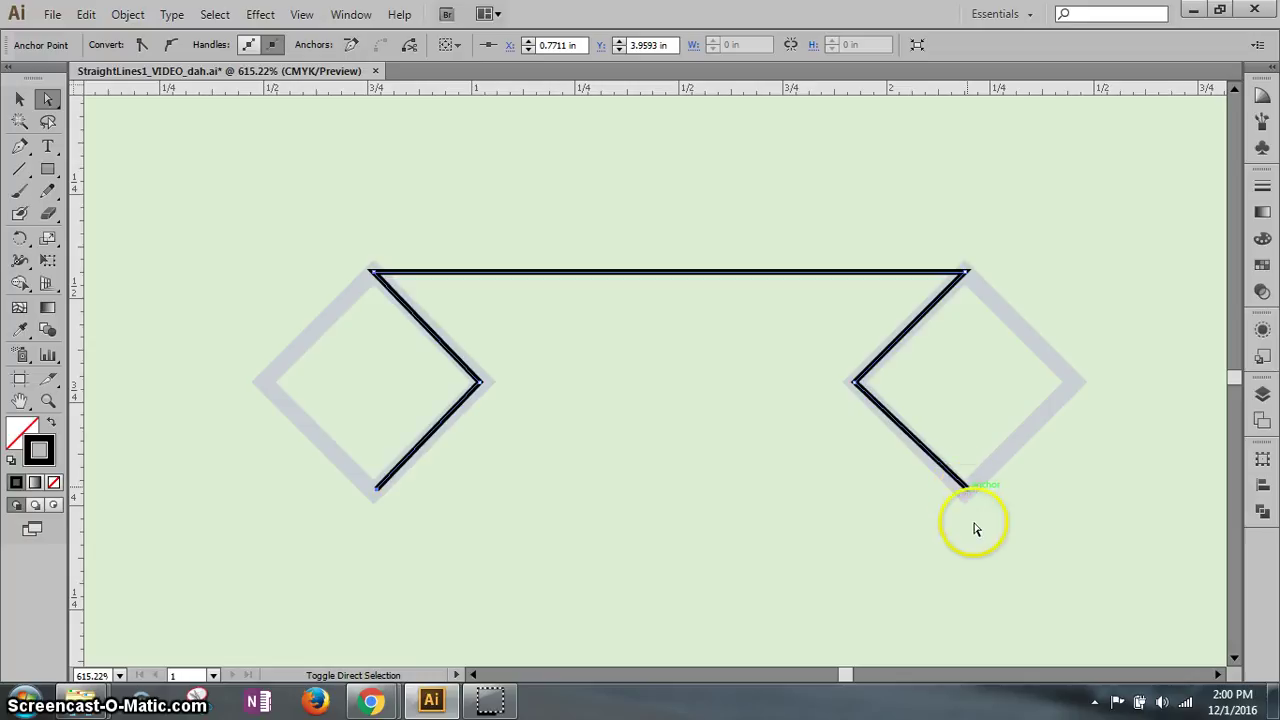
key(ctrl+a)
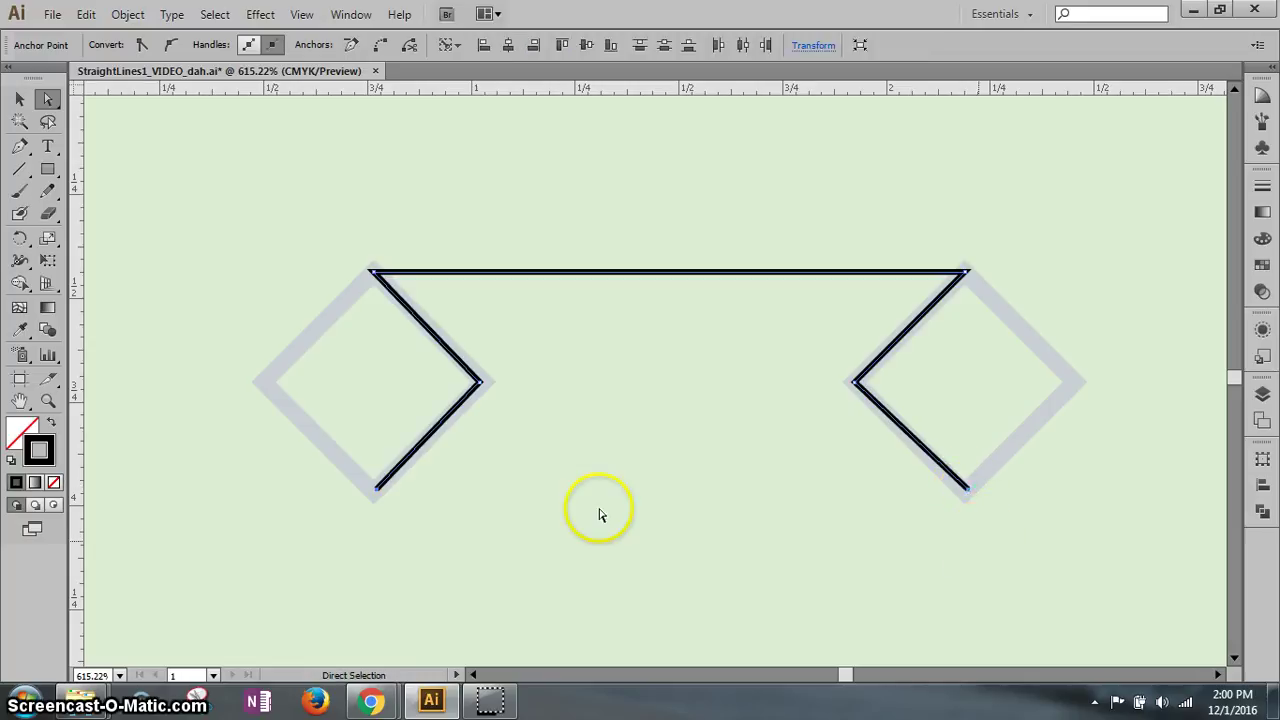
click(128, 15)
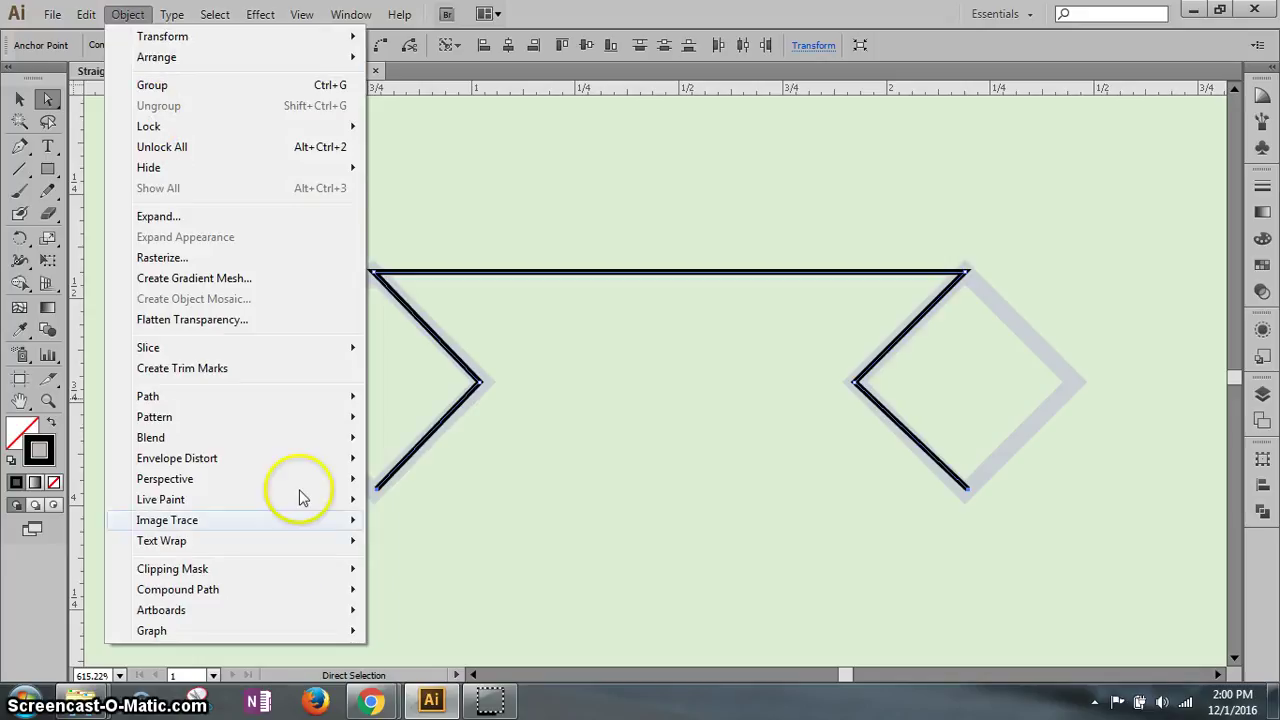
mouse_move(340, 404)
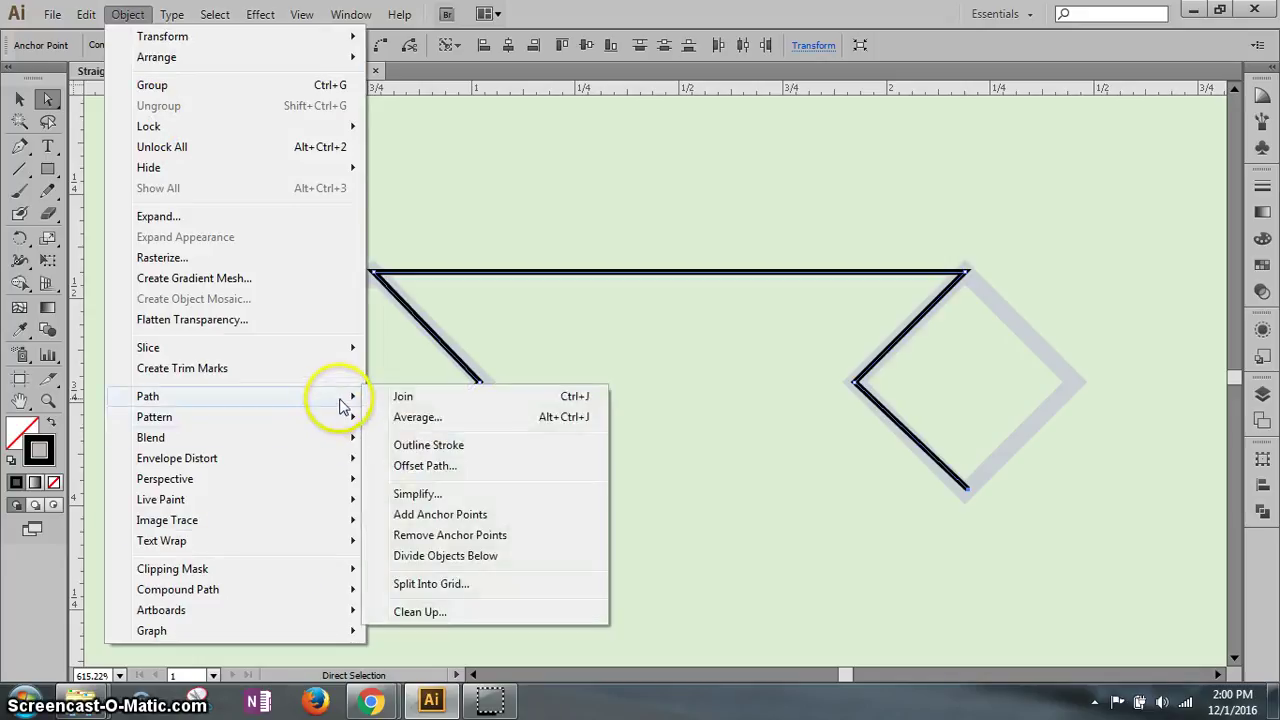
click(453, 400)
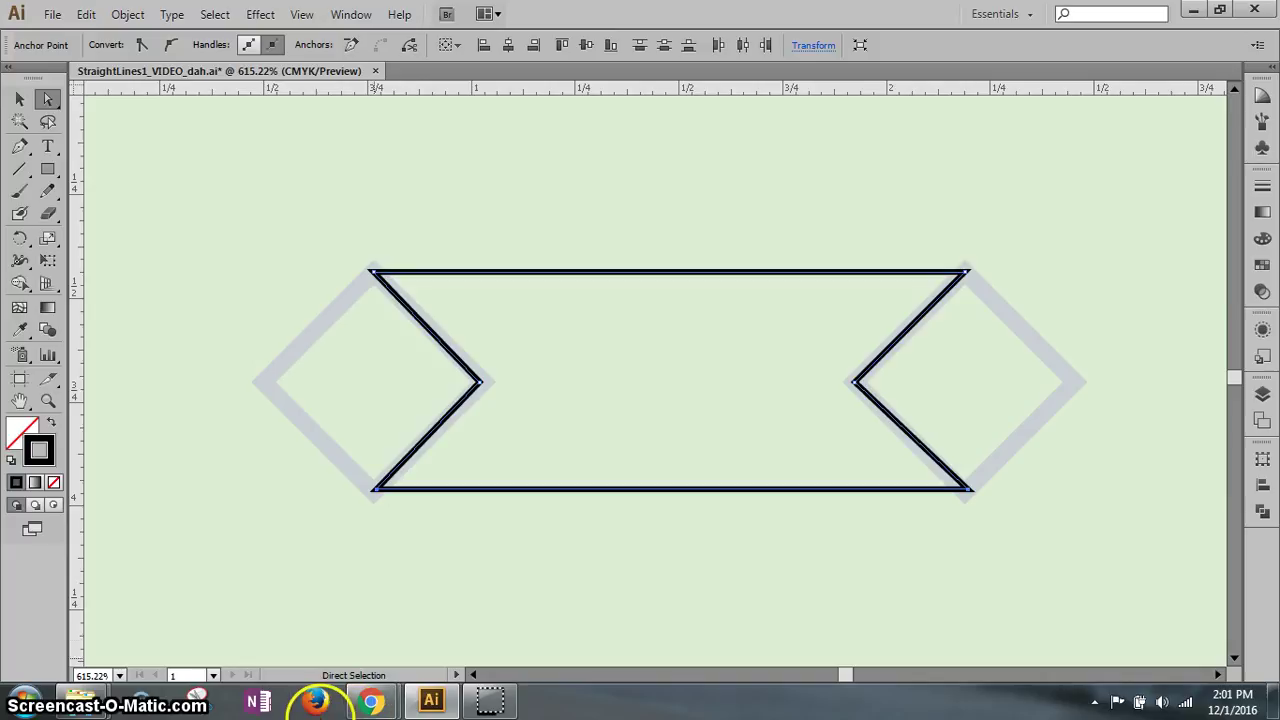
Make the fill rather than the stroke the active colour attribute for the selected banner shape.
mouse_move(487, 705)
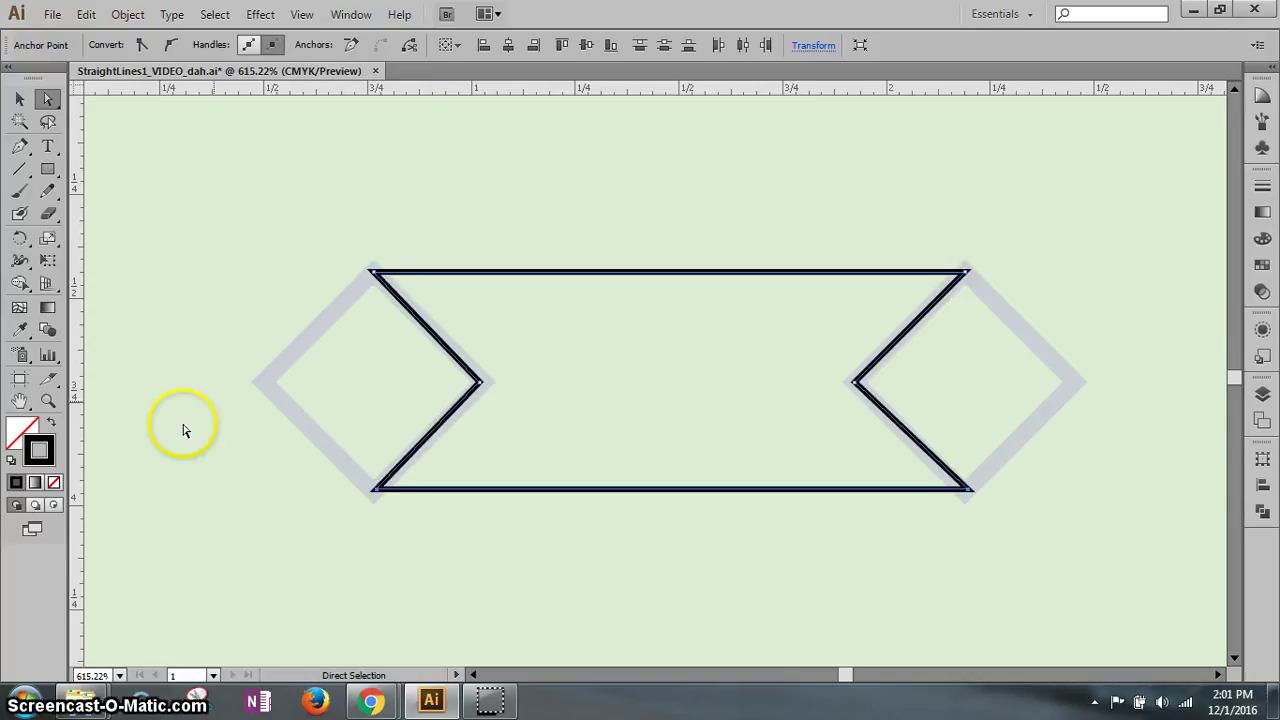
click(38, 452)
click(22, 436)
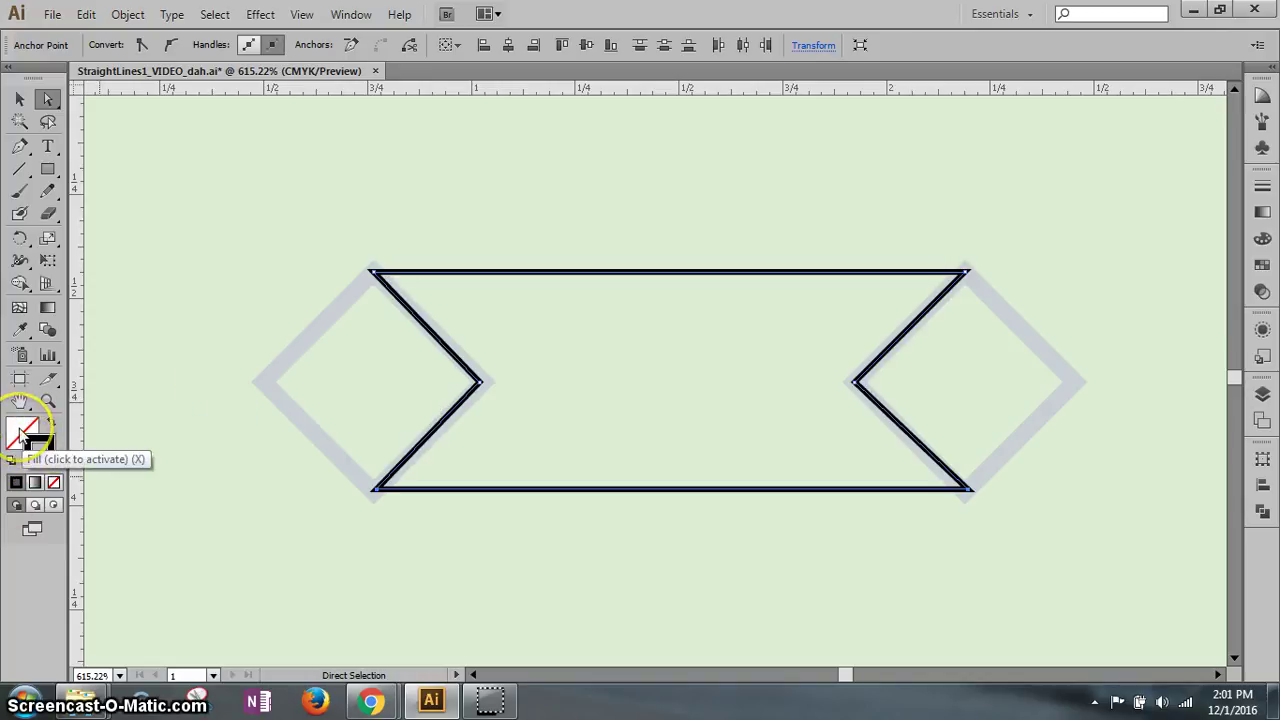
click(22, 436)
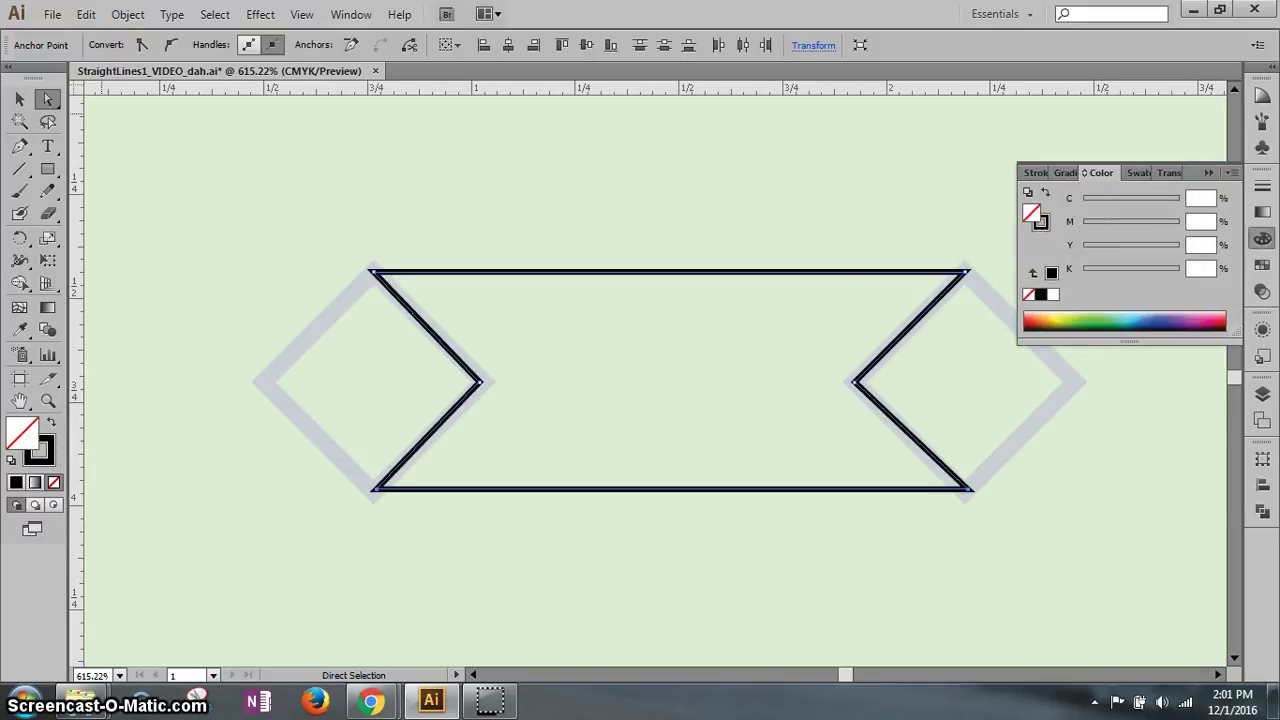
double_click(22, 436)
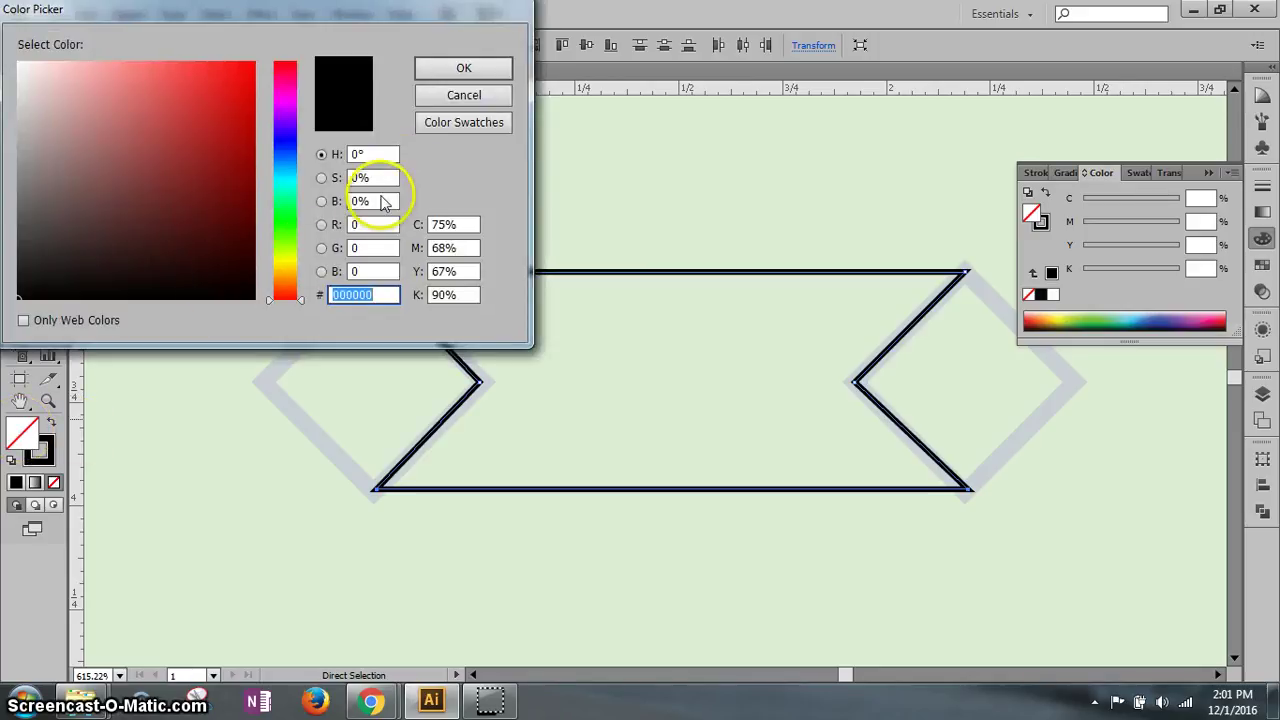
click(460, 124)
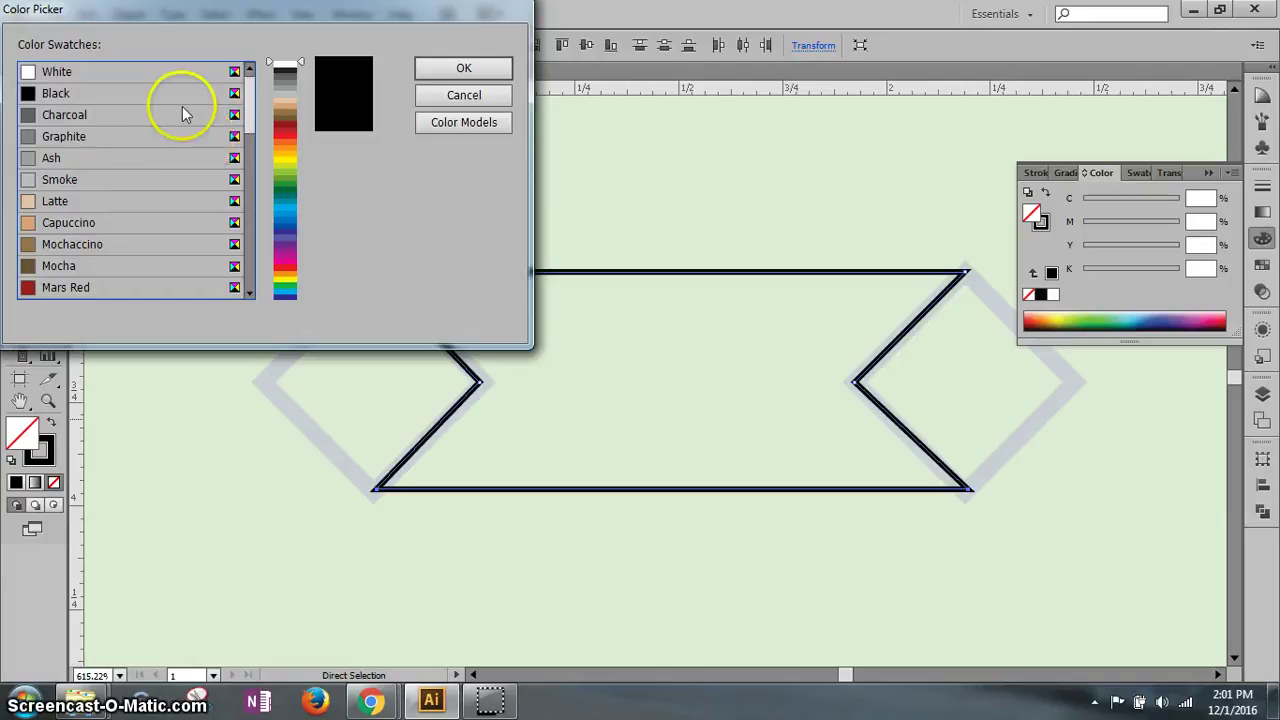
click(291, 159)
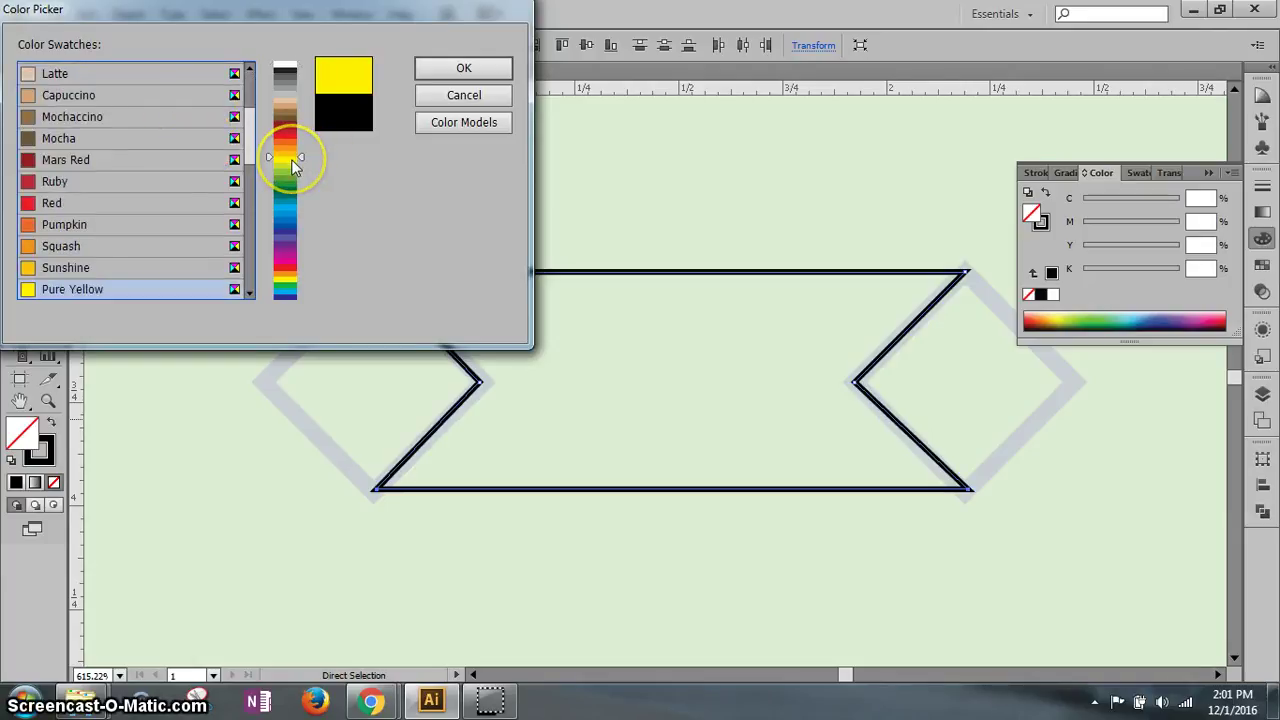
click(250, 294)
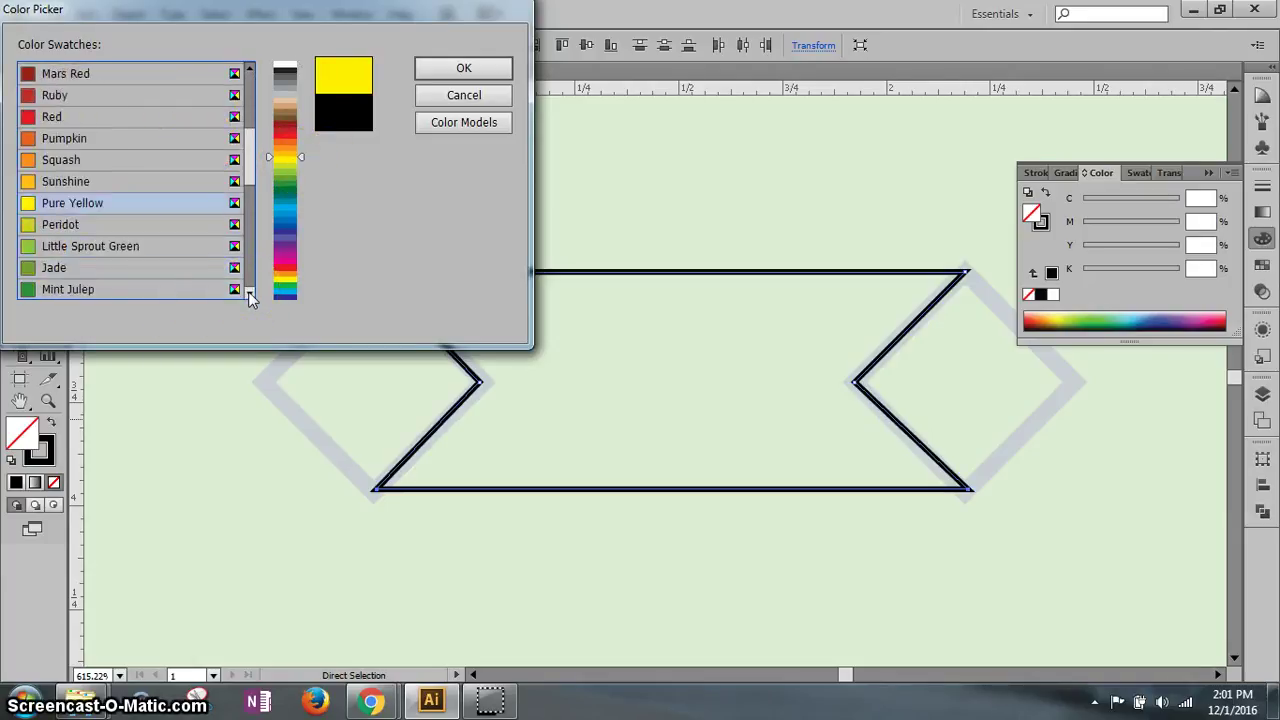
drag(246, 200, 240, 72)
click(440, 95)
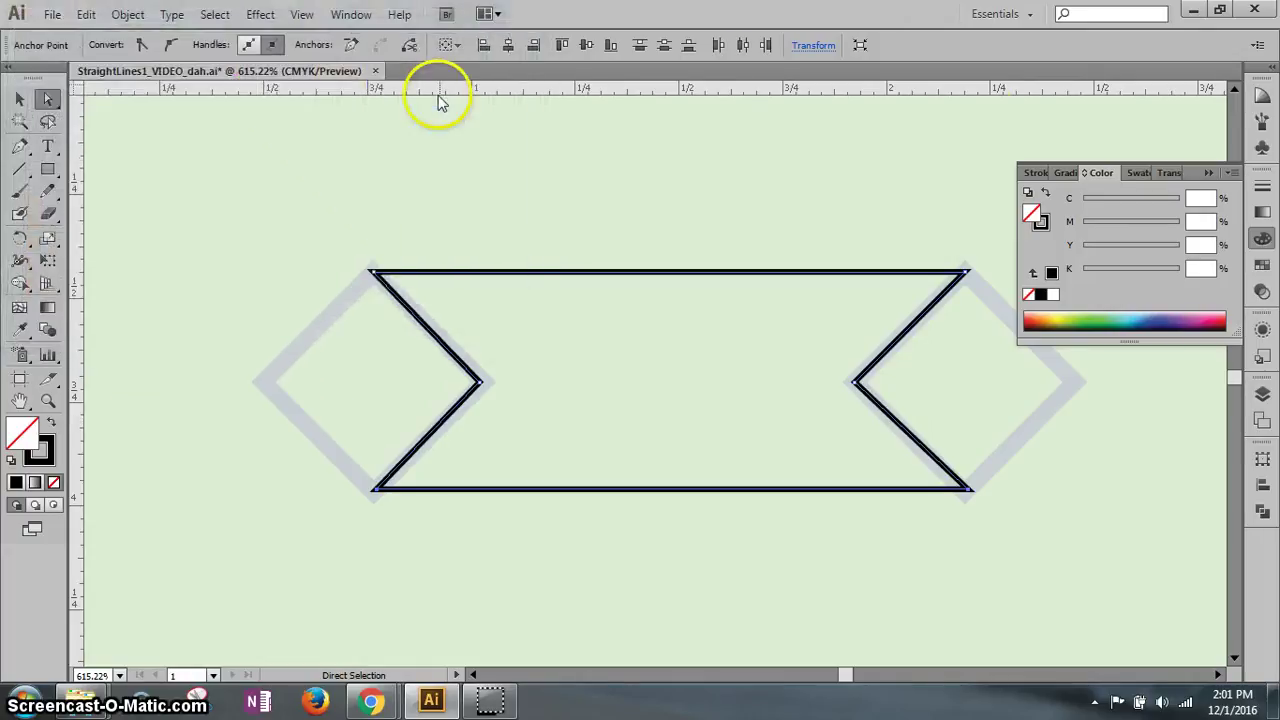
Fill the closed banner shape with the pure yellow swatch.
click(1262, 264)
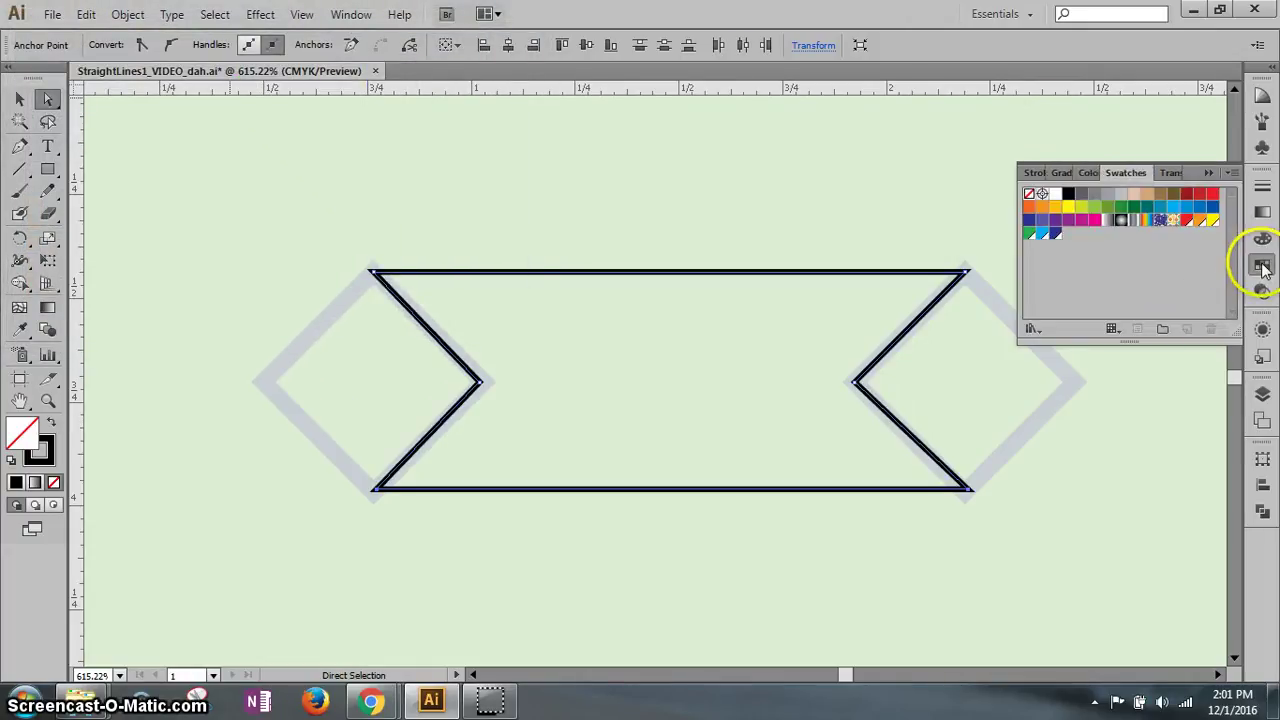
click(1069, 209)
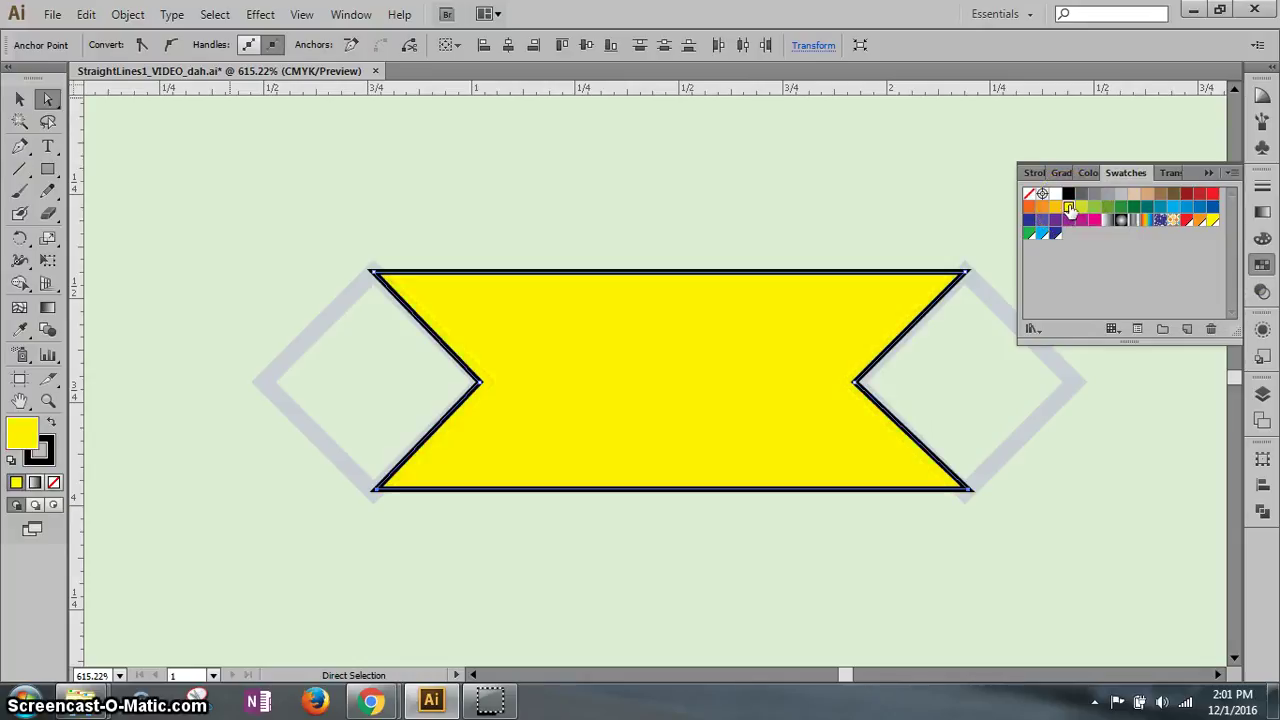